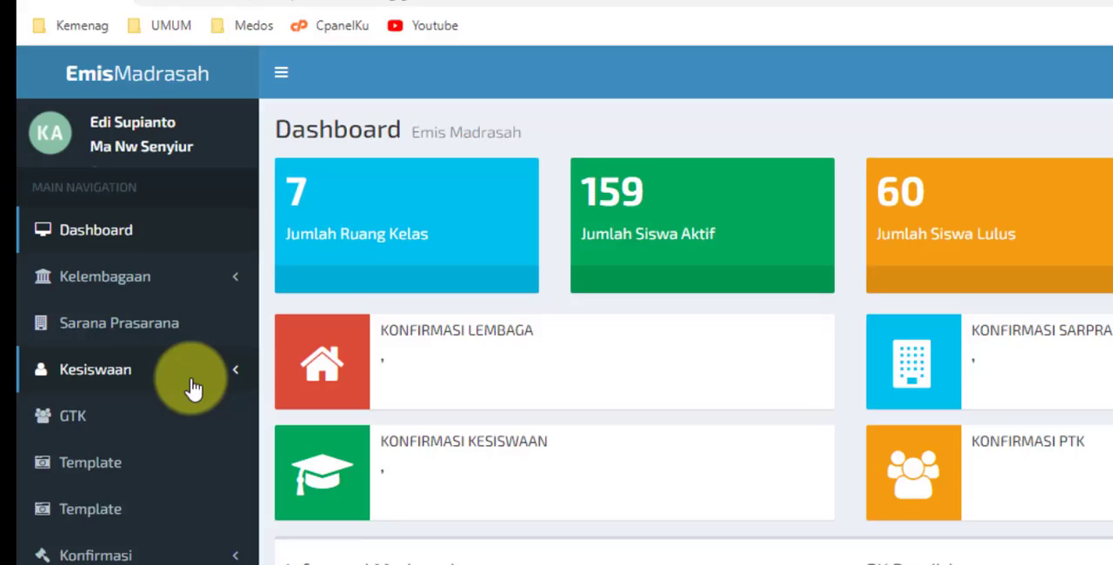
- Open the Siswa Ganda list under Kesiswaan and review the duplicate student records
left_click(197, 424)
scroll(167, 374, "down", 4)
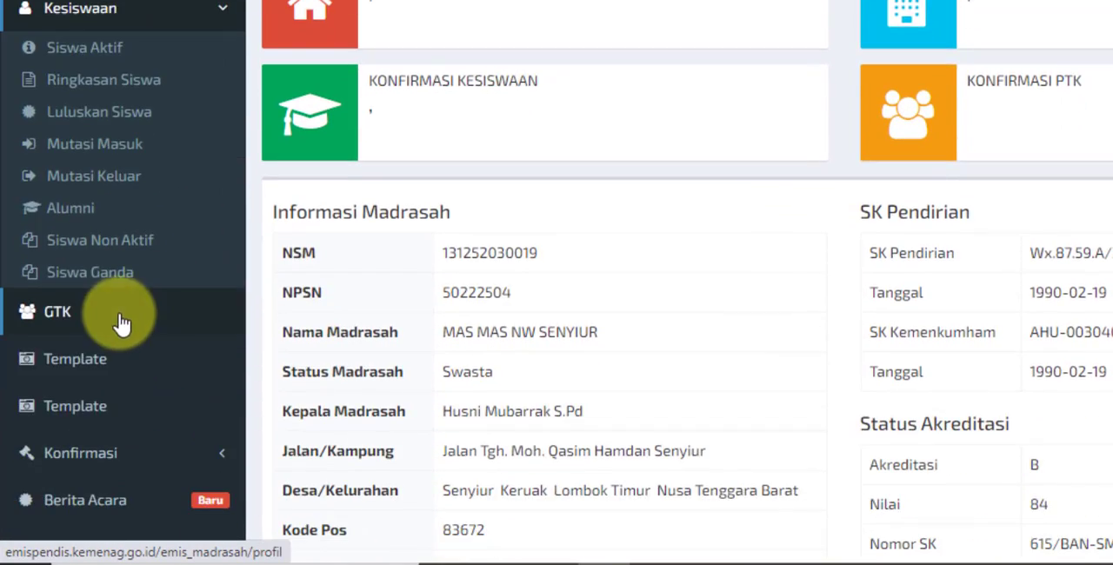
left_click(108, 169)
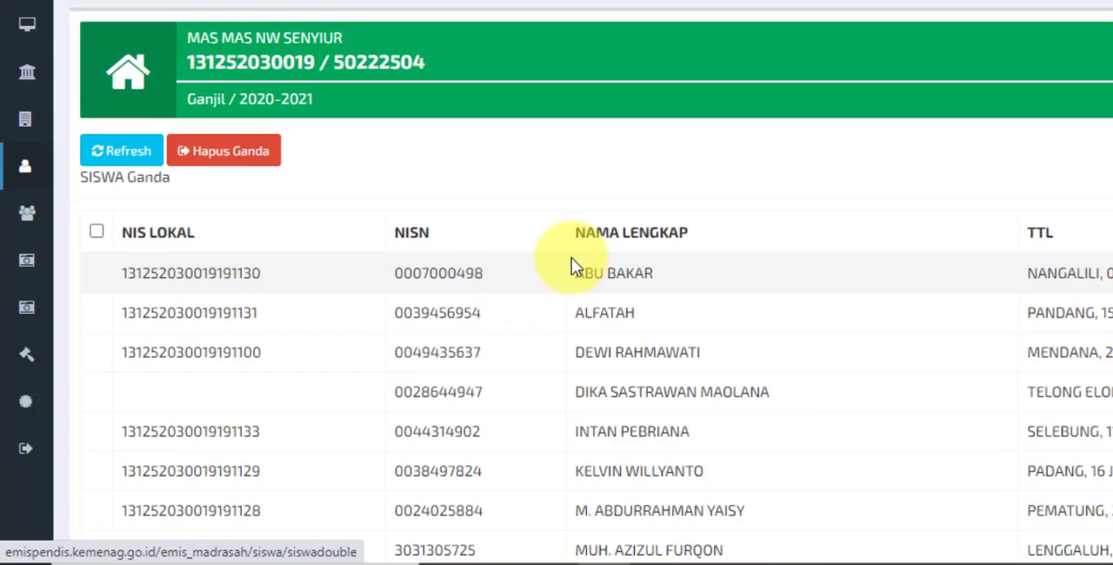
scroll(441, 344, "down", 3)
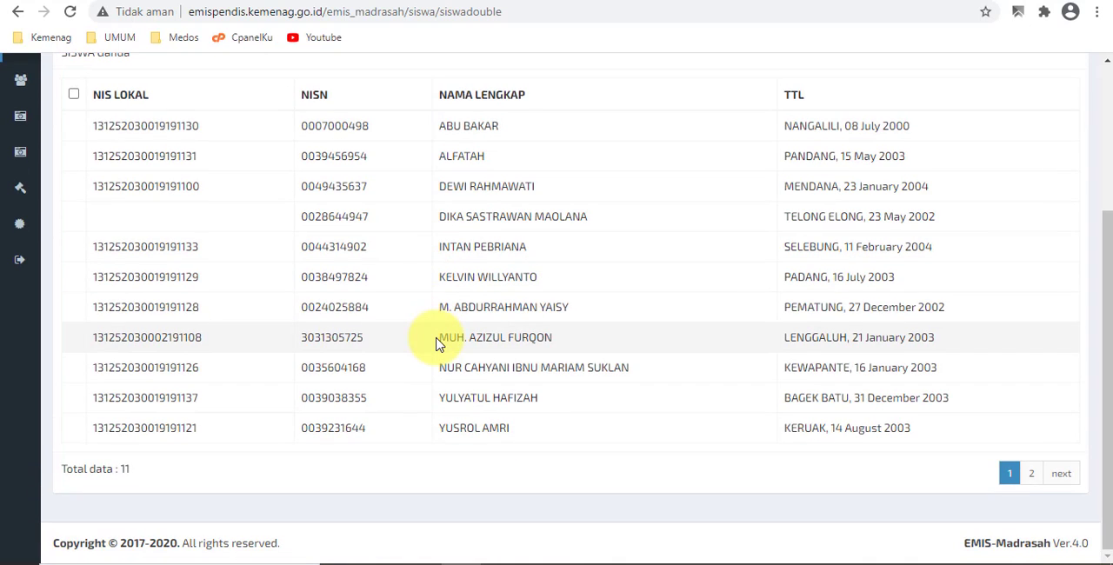
scroll(437, 344, "up", 2)
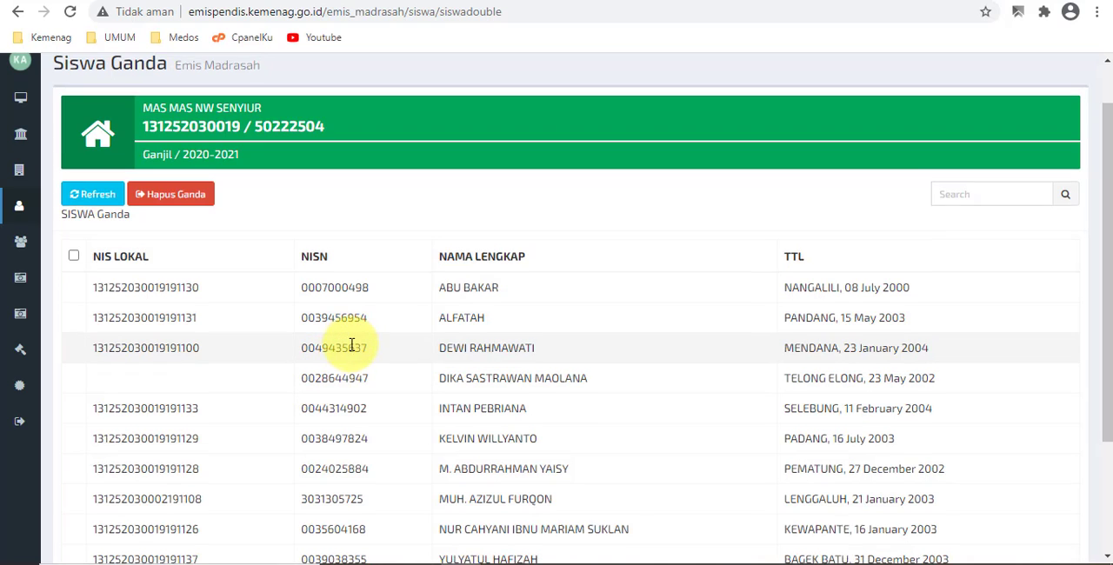
scroll(355, 273, "down", 1)
scroll(350, 297, "up", 2)
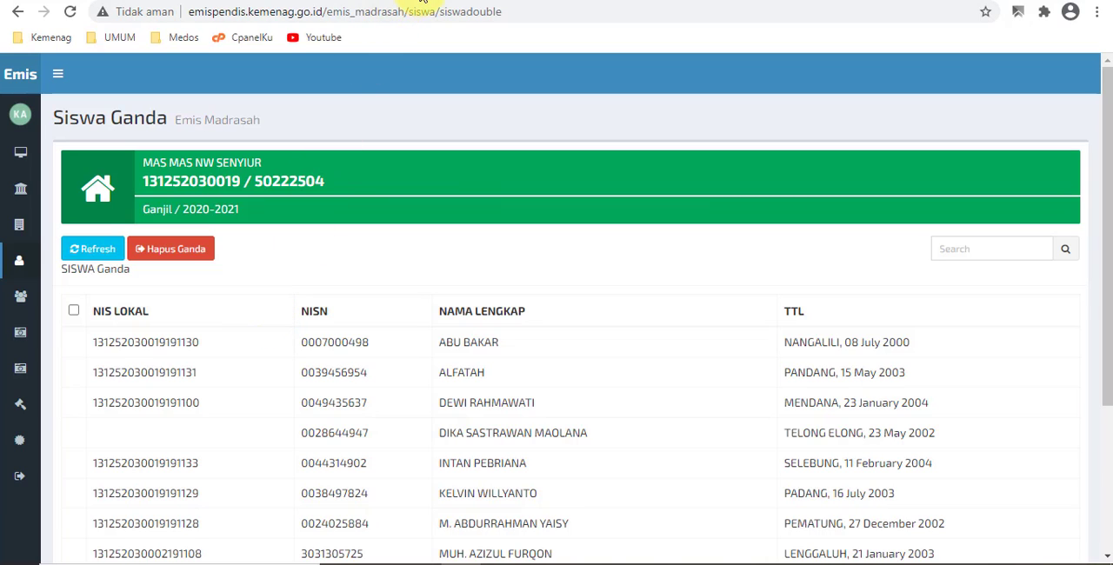
- Open the E-Monitor site from the Kemenag bookmarks in a new tab and log in with the madrasah's saved username and password
left_click(419, 2)
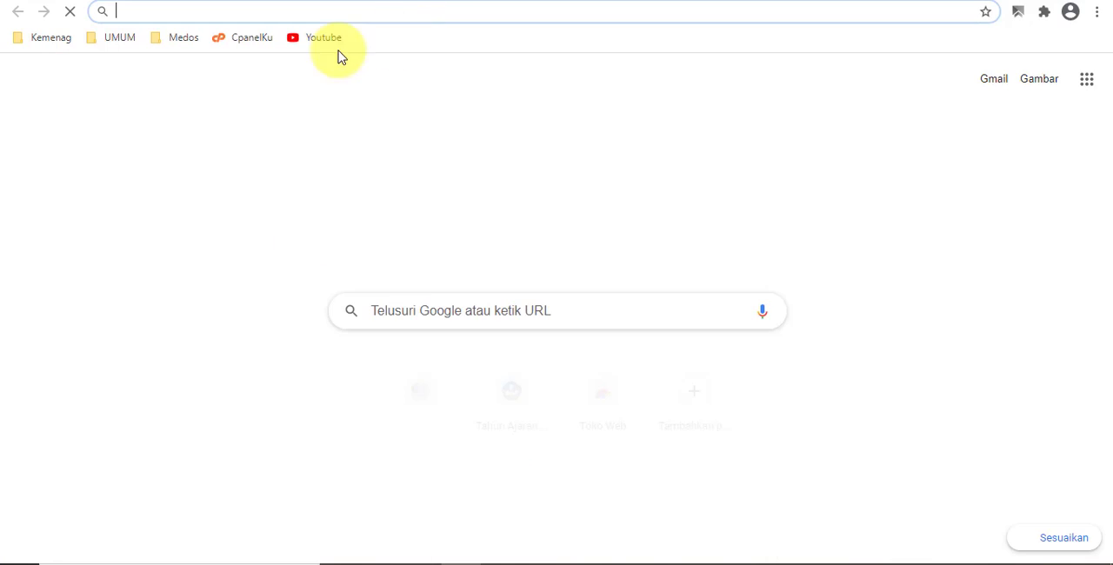
left_click(54, 38)
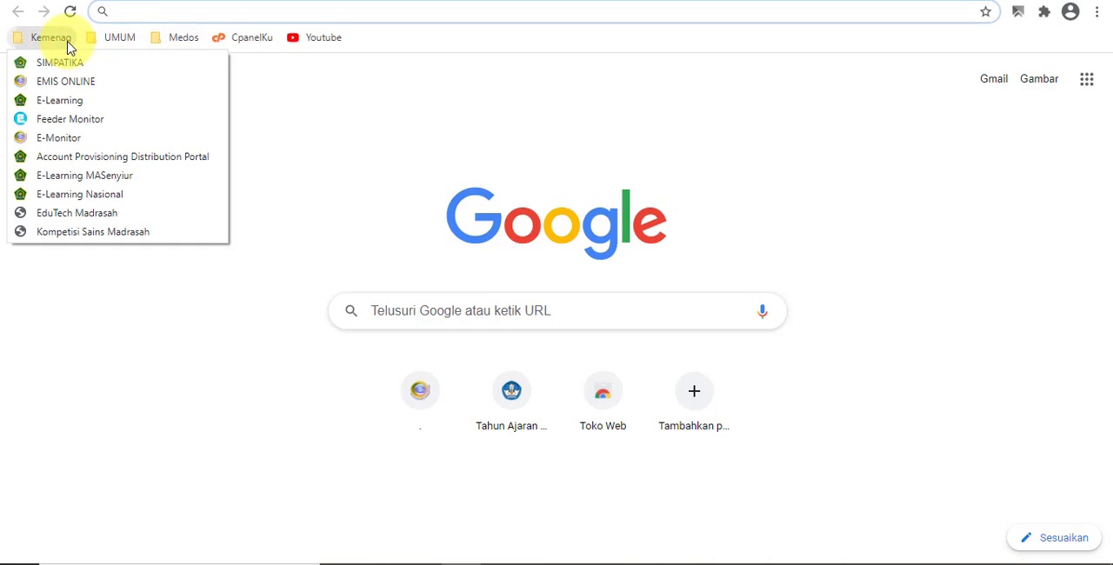
left_click(59, 139)
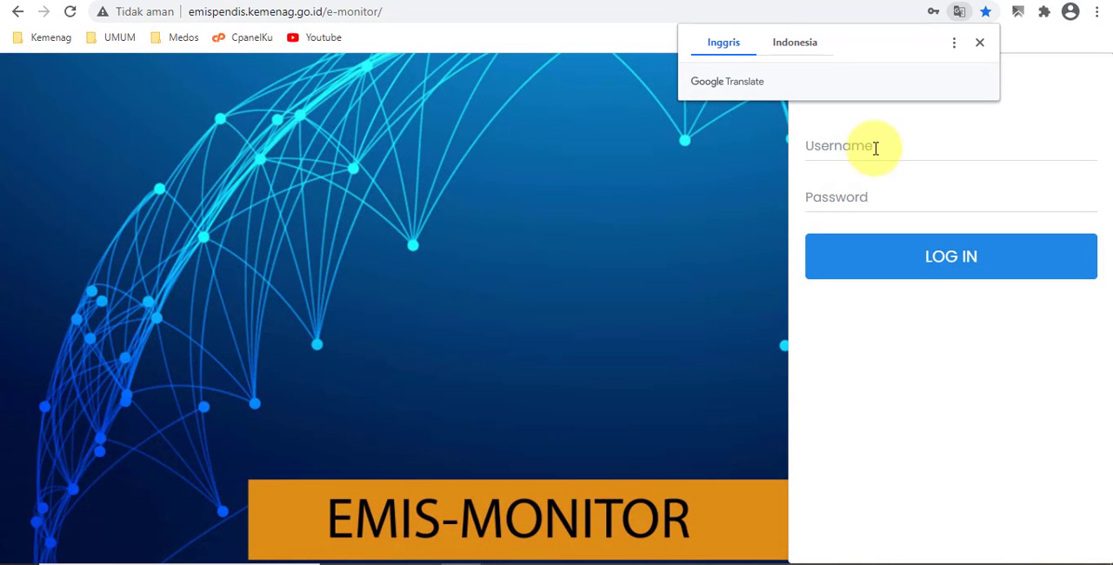
left_click(854, 146)
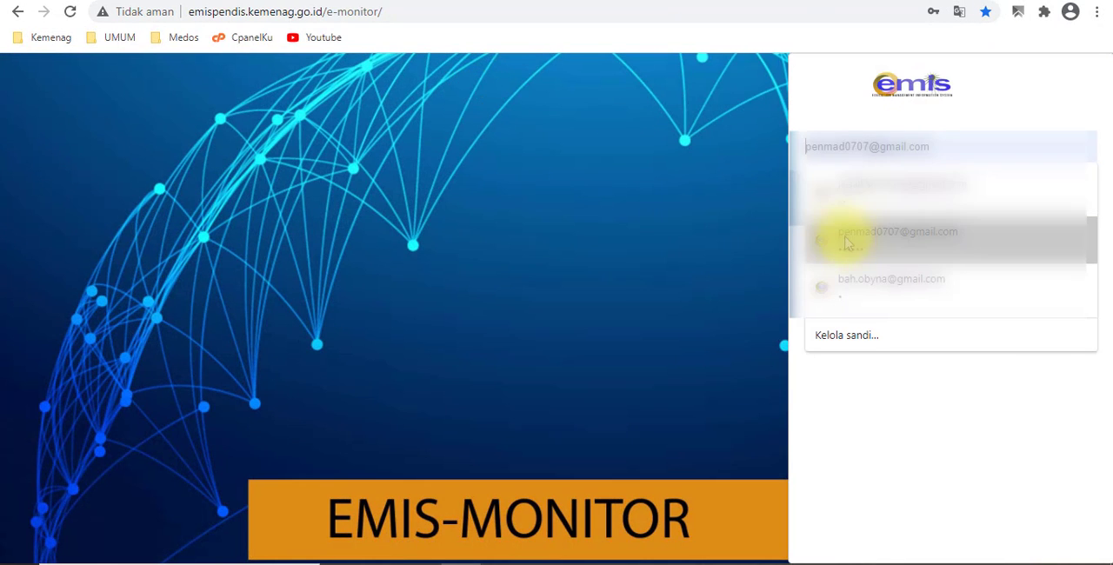
left_click(844, 191)
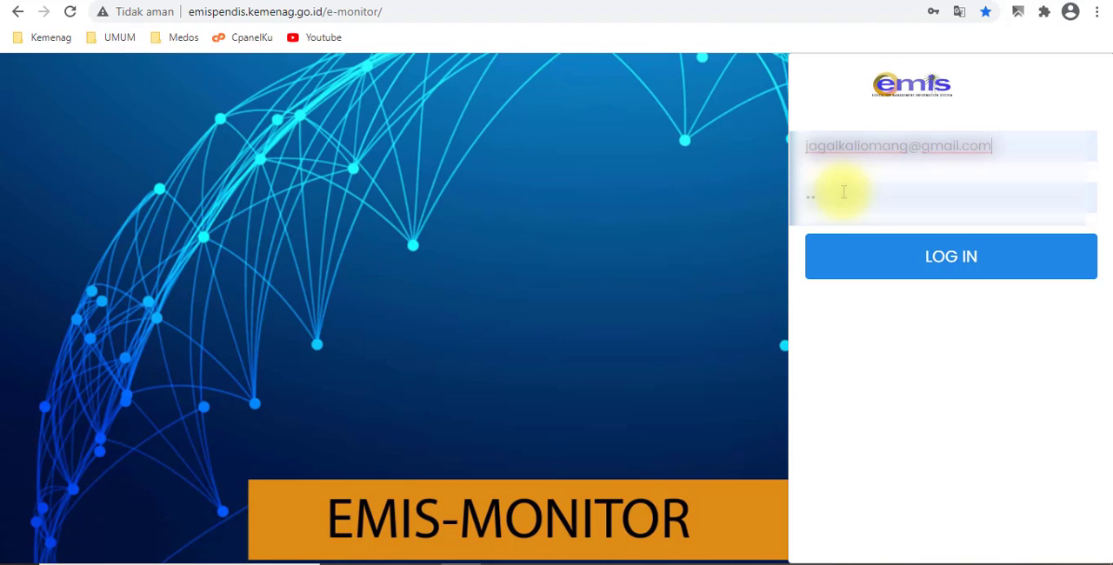
left_click(860, 257)
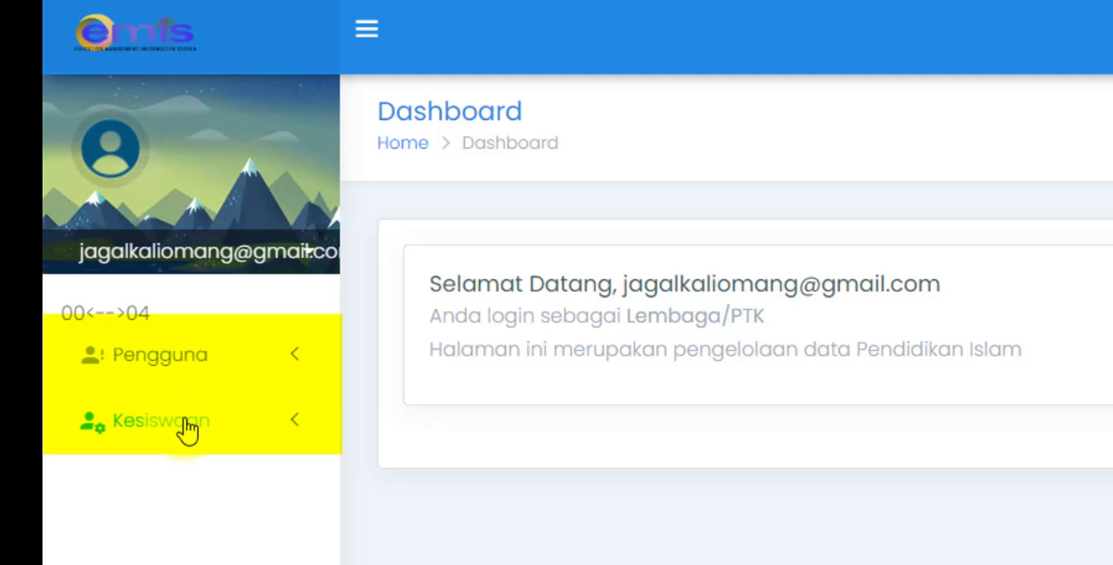
- Open the Siswa Duplikat list under Kesiswaan in E-Monitor and compare it with the Siswa Ganda list in EMIS Madrasah
left_click(228, 393)
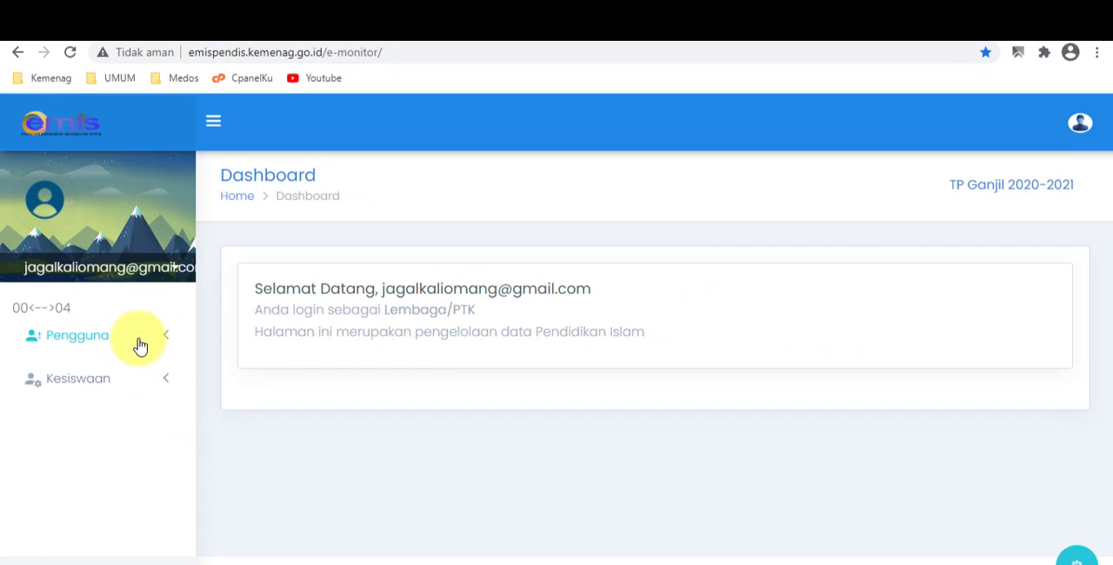
left_click(140, 346)
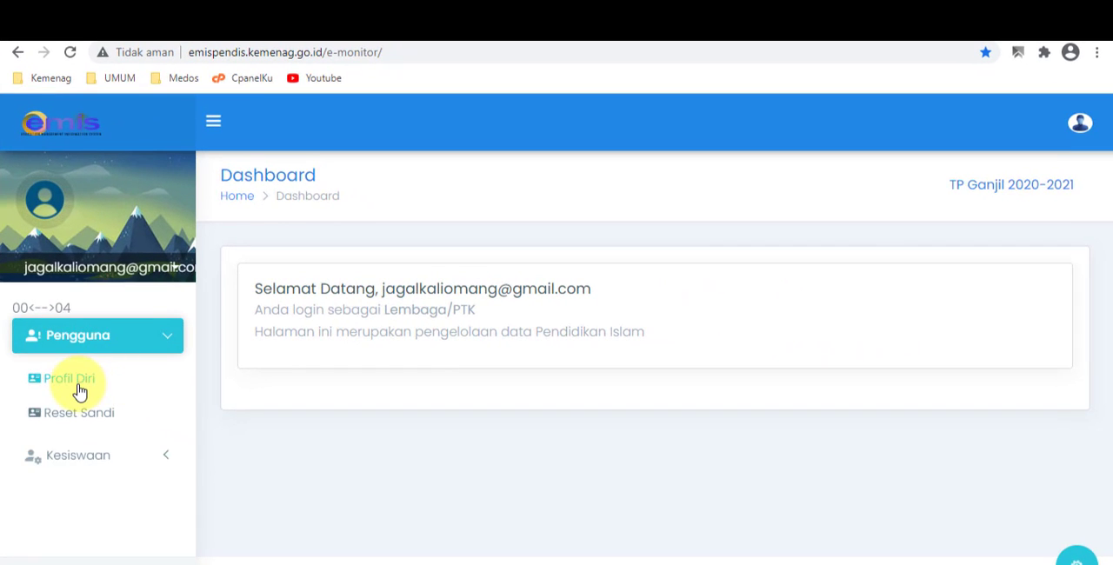
left_click(107, 460)
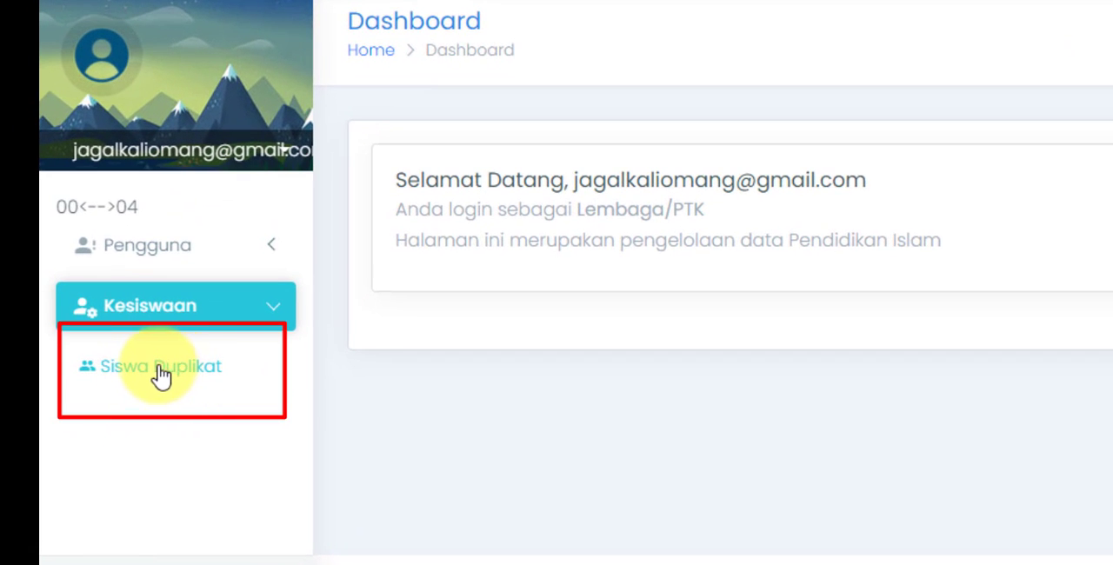
left_click(170, 380)
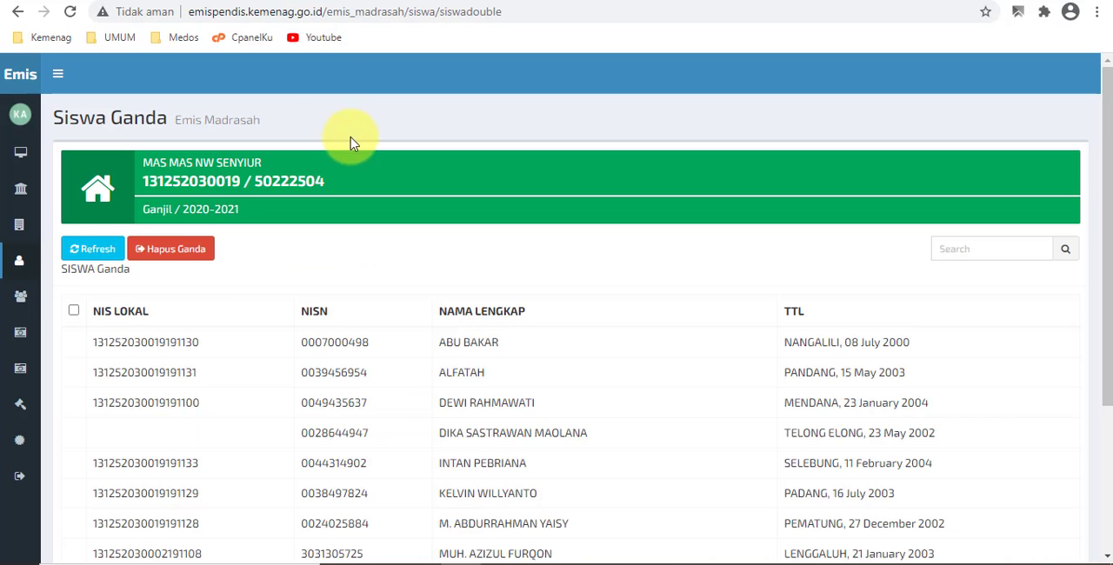
scroll(556, 402, "down", 3)
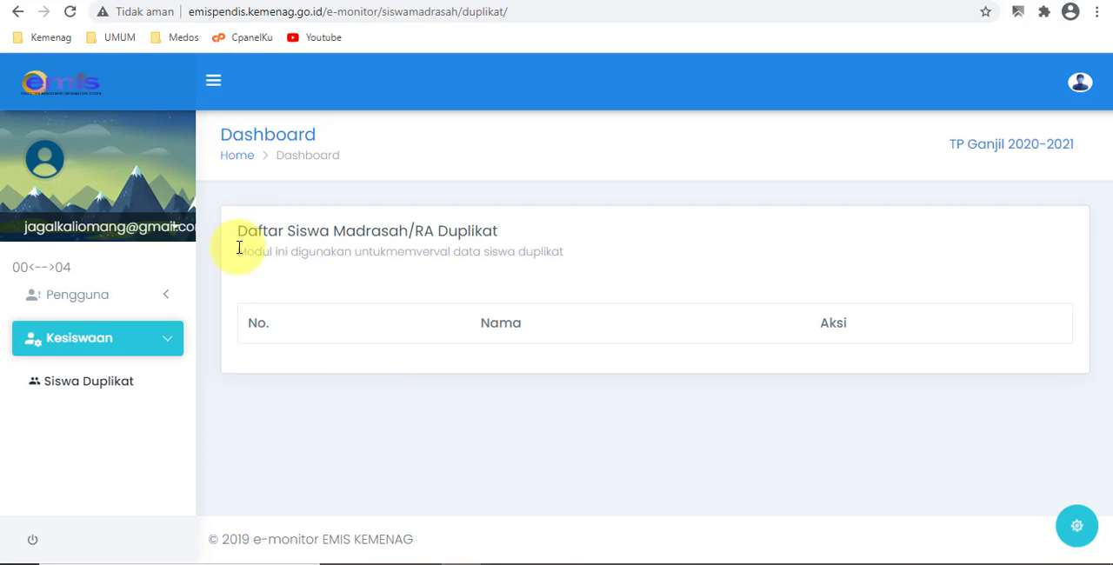
- Return to EMIS Madrasah, open its template centre and download the Kondisi Pembelajaran template for active students
left_click(291, 3)
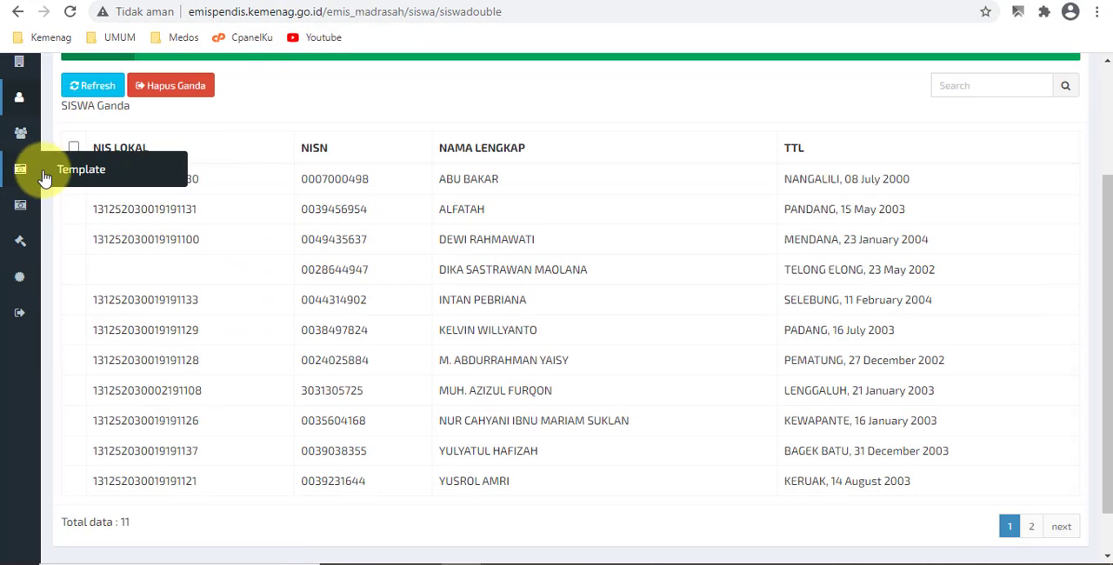
left_click(26, 172)
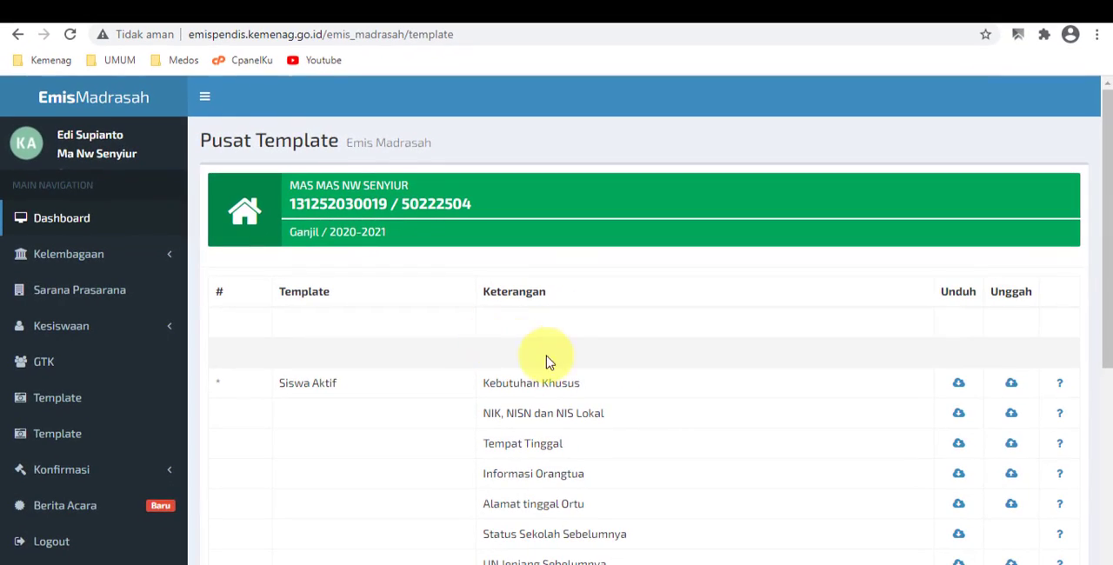
scroll(561, 364, "down", 3)
scroll(573, 369, "down", 1)
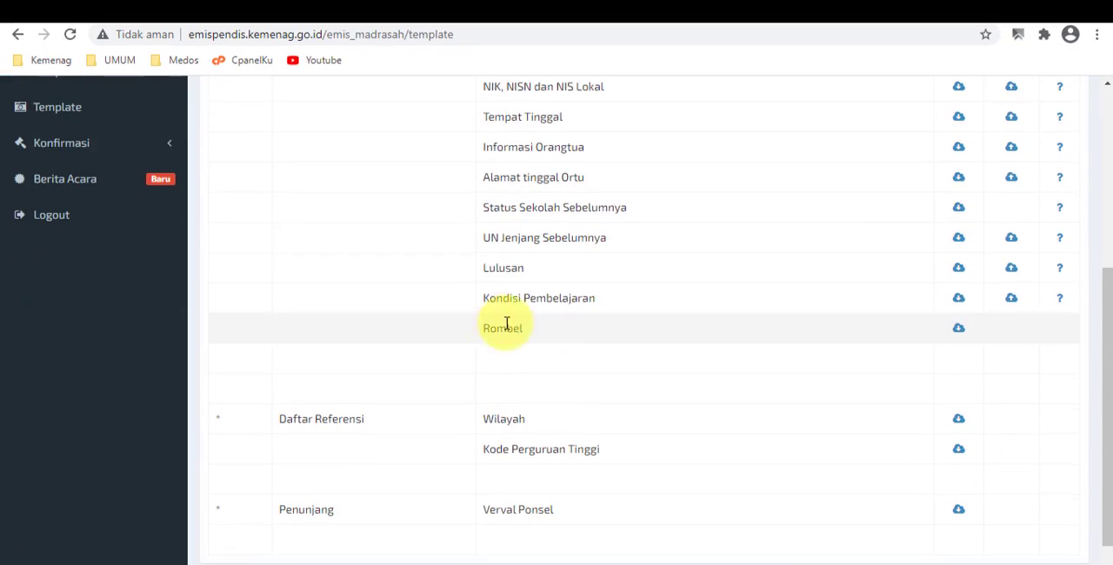
triple_click(488, 300)
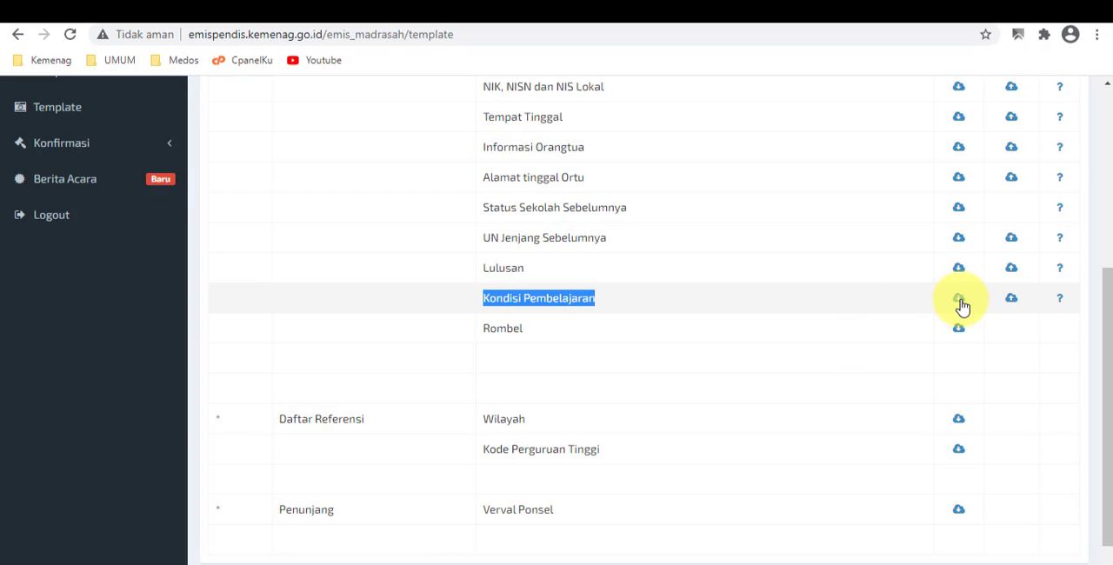
scroll(962, 304, "up", 3)
scroll(962, 304, "down", 3)
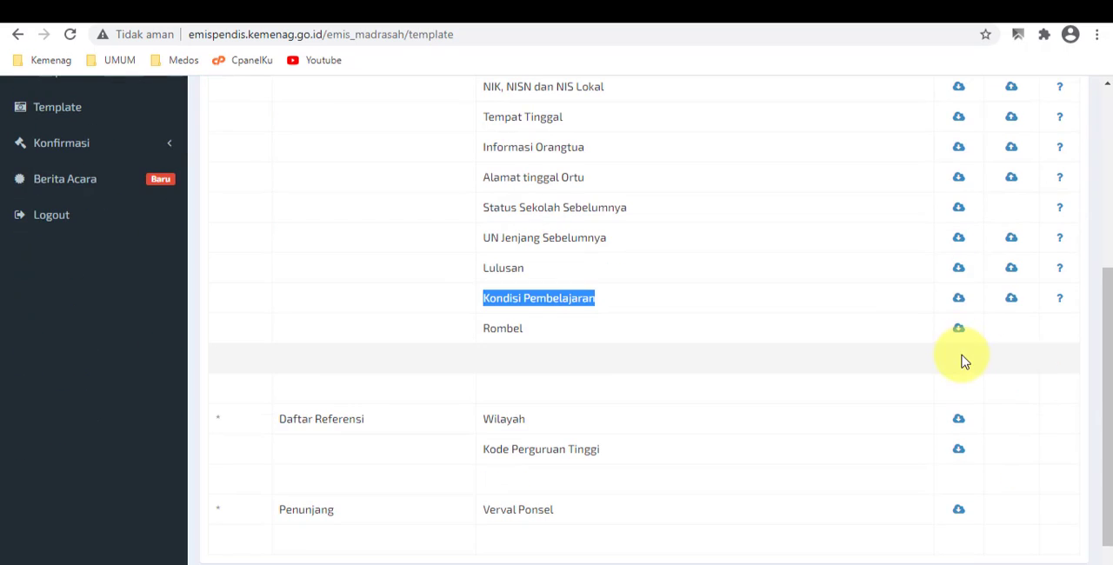
left_click(960, 303)
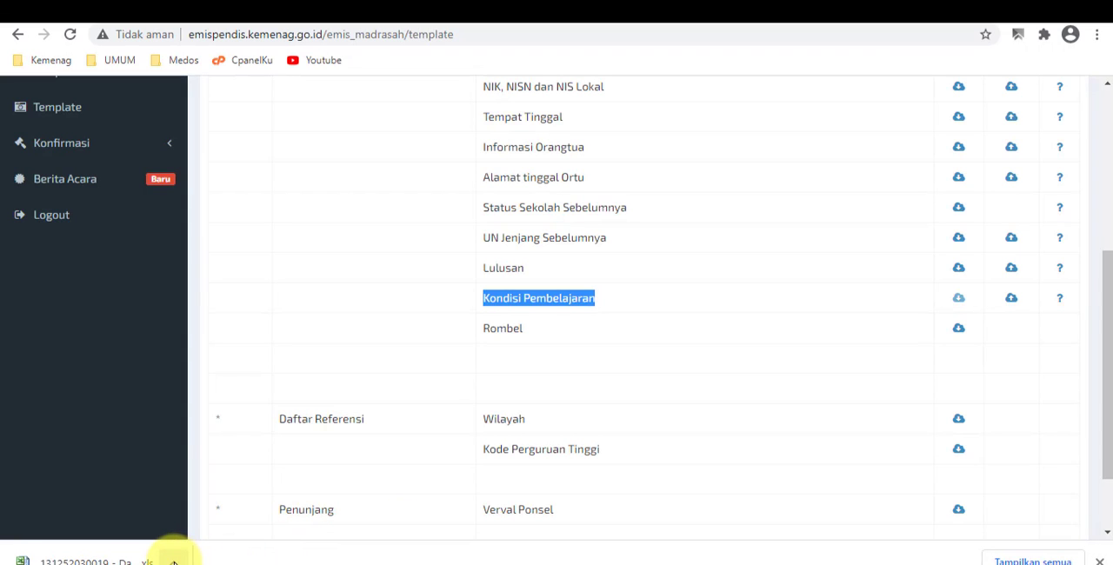
- Show the downloaded Data Kondisi Pembelajaran file in its folder and open it in Excel
left_click(174, 563)
left_click(207, 513)
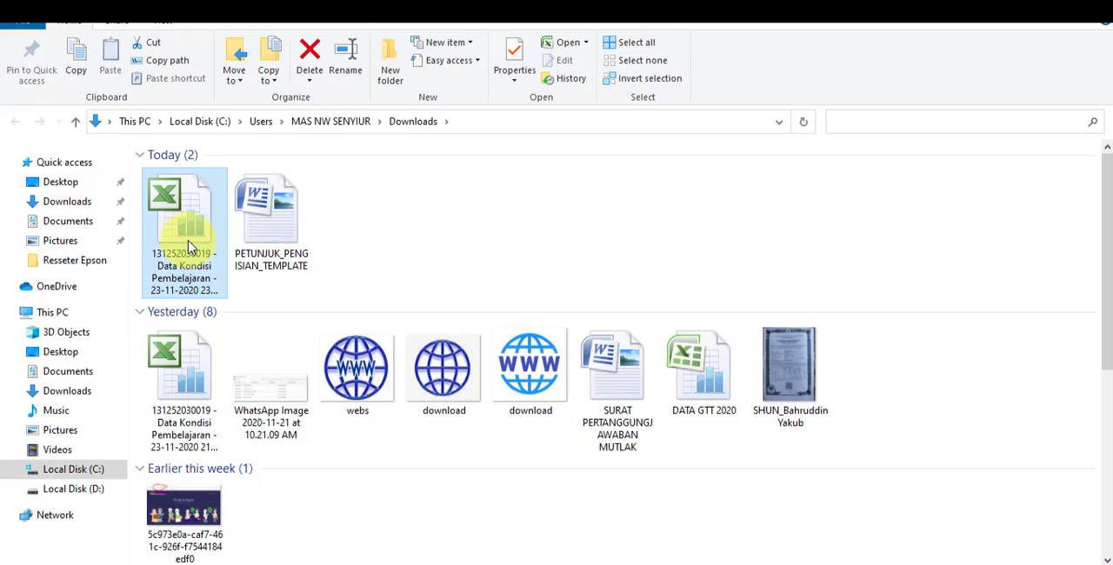
double_click(190, 247)
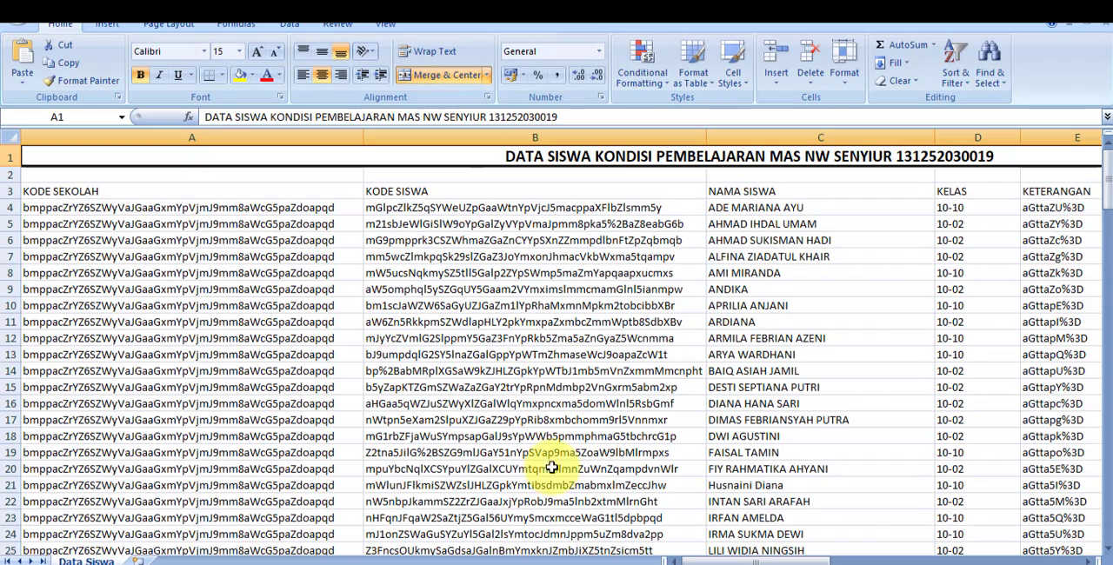
- Set PERKIRAAN JENJANG to 2 in cell W4 and copy that value down column W through row 162
left_click_drag(718, 561, 944, 559)
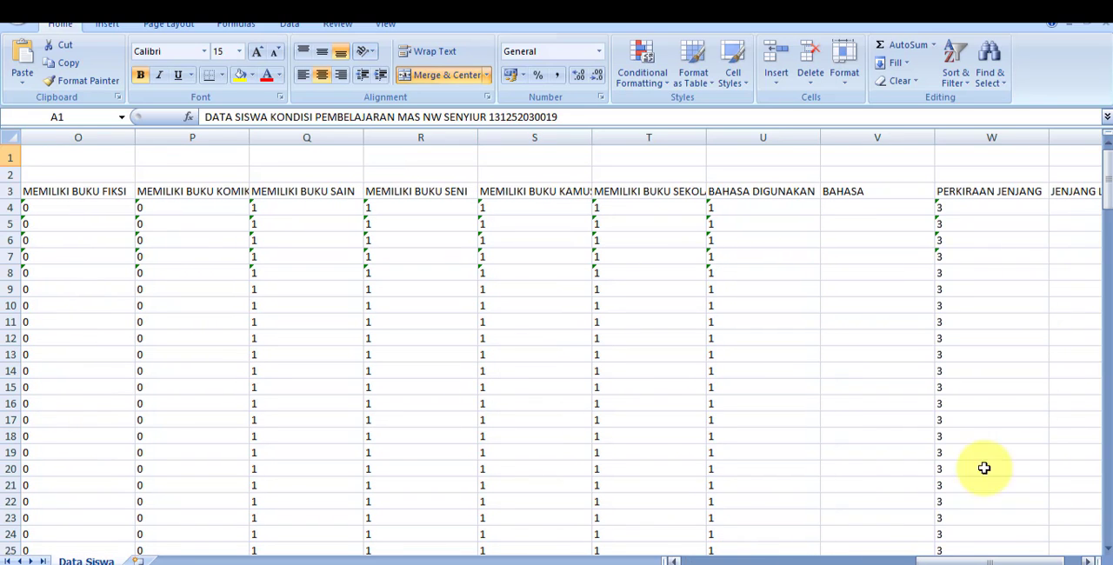
left_click(968, 209)
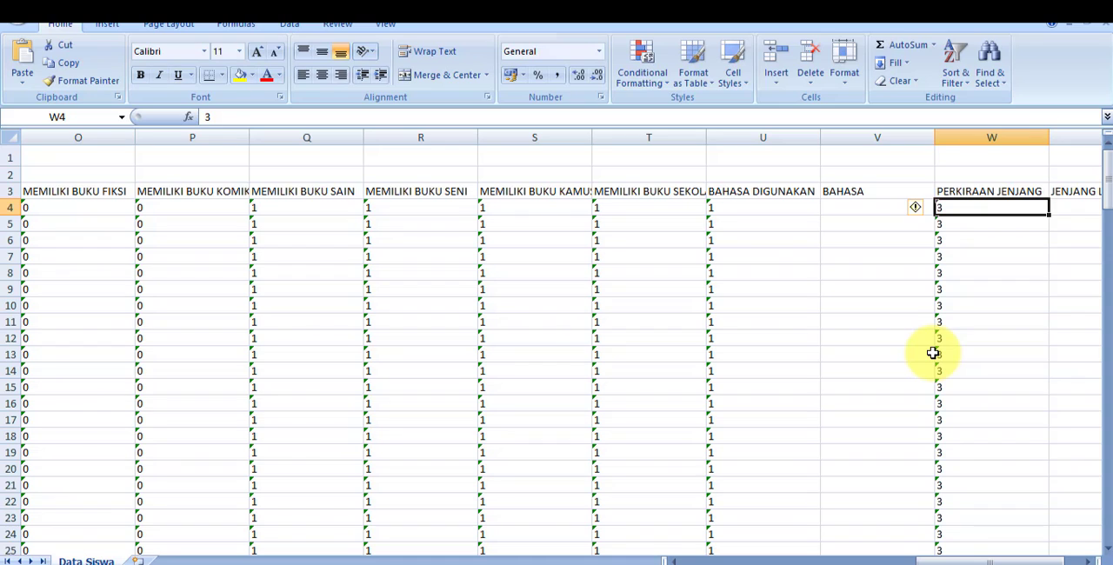
type("2")
key("Return")
left_click(1020, 201)
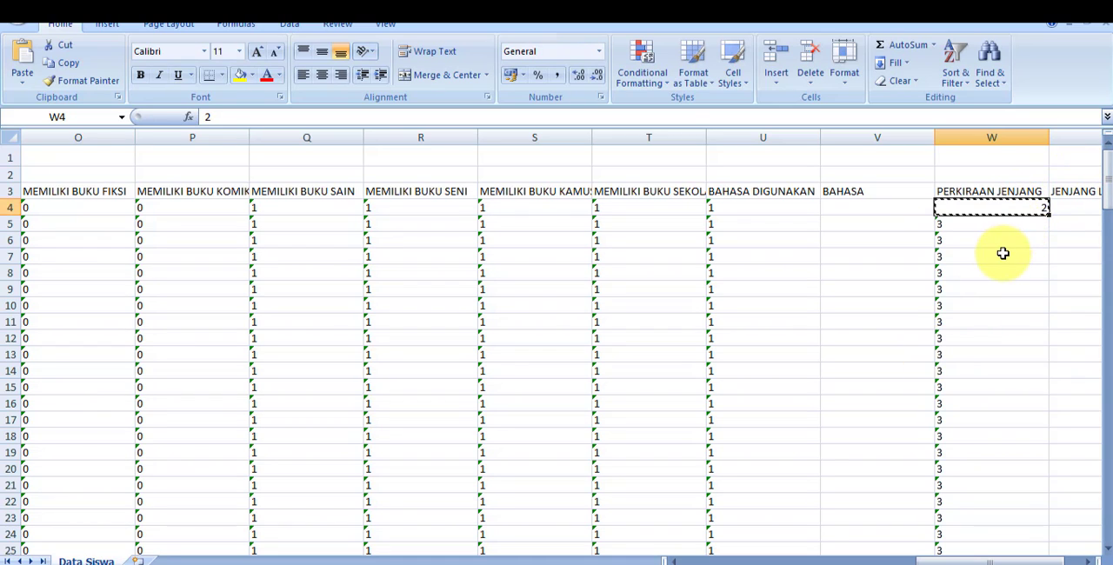
left_click(981, 224)
key("ctrl+shift+Down")
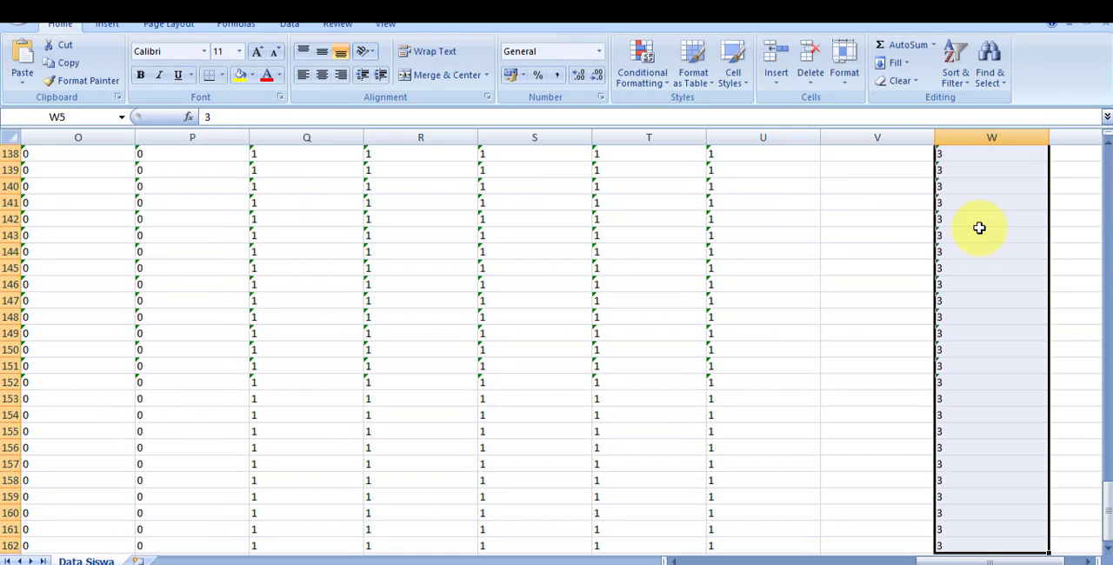
key("ctrl+v")
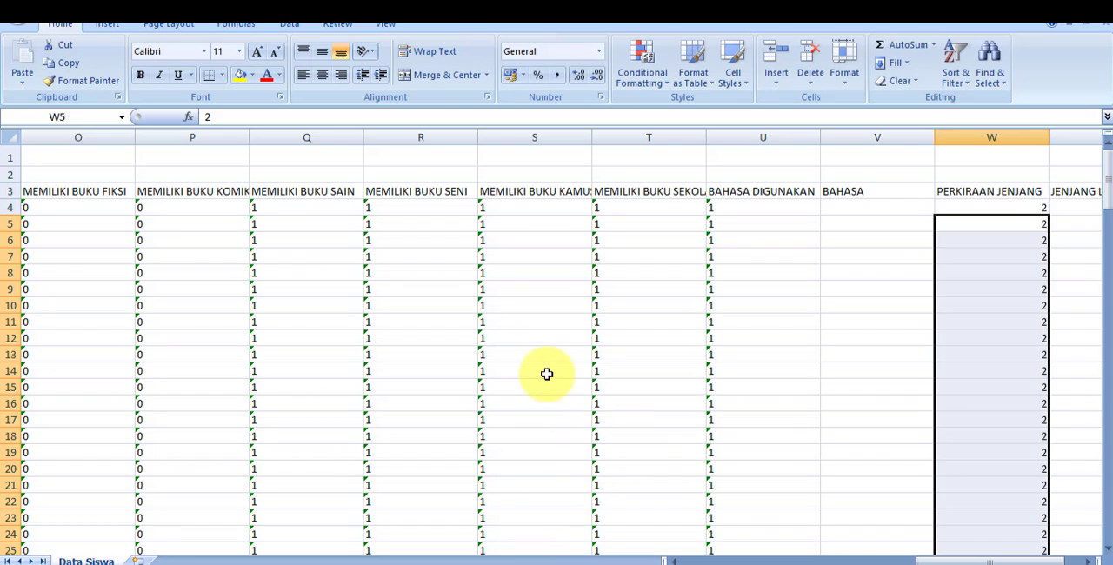
- Switch to the Word guide, examine the Kondisi Pembelajaran filling instructions, especially the rule on columns A-E, and return to the Excel sheet
left_click_drag(929, 561, 738, 561)
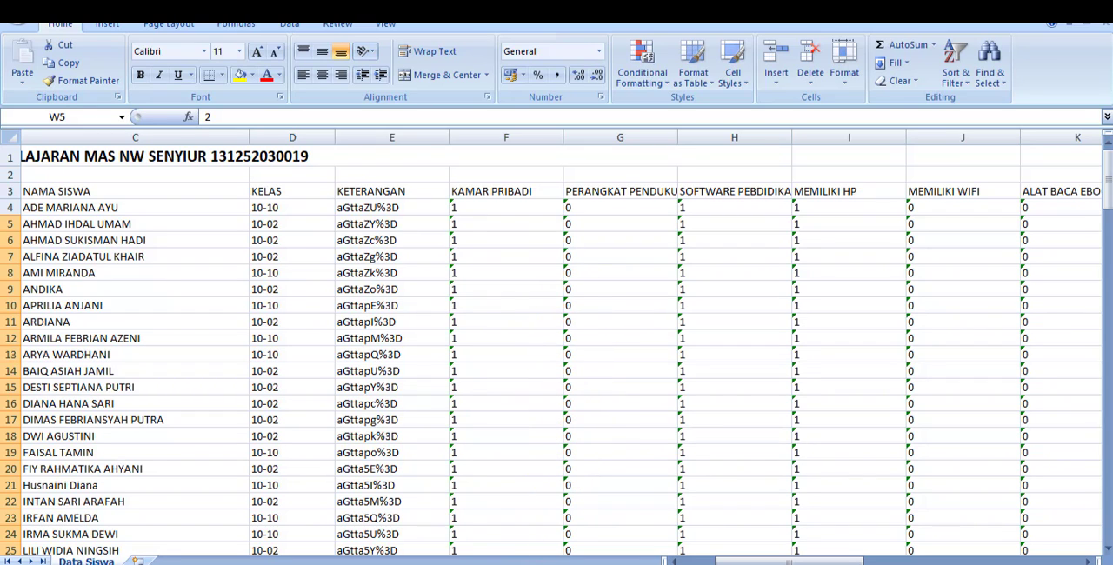
left_click(500, 522)
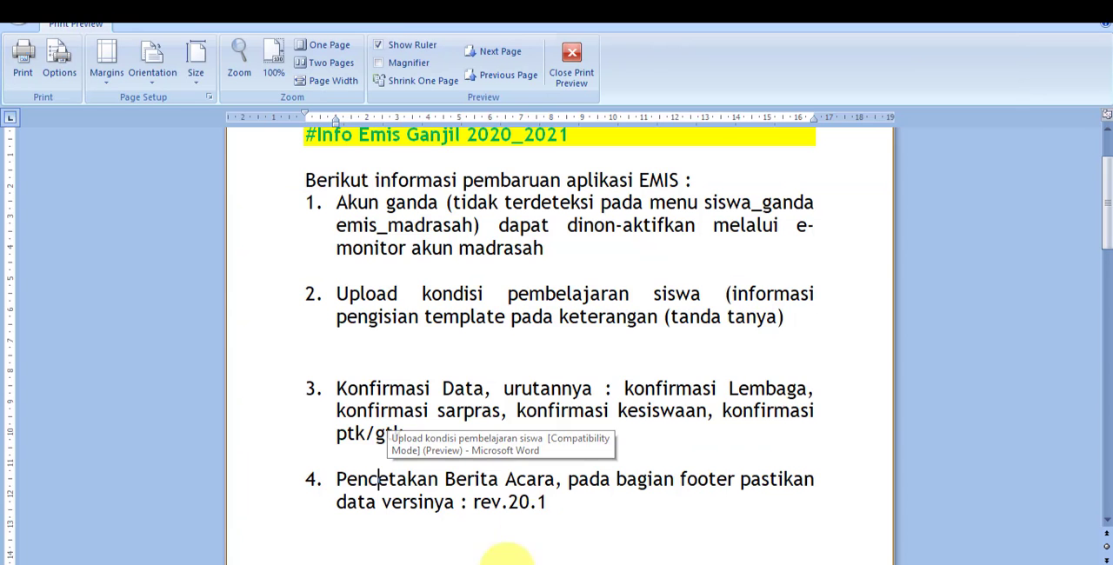
scroll(606, 349, "down", 10)
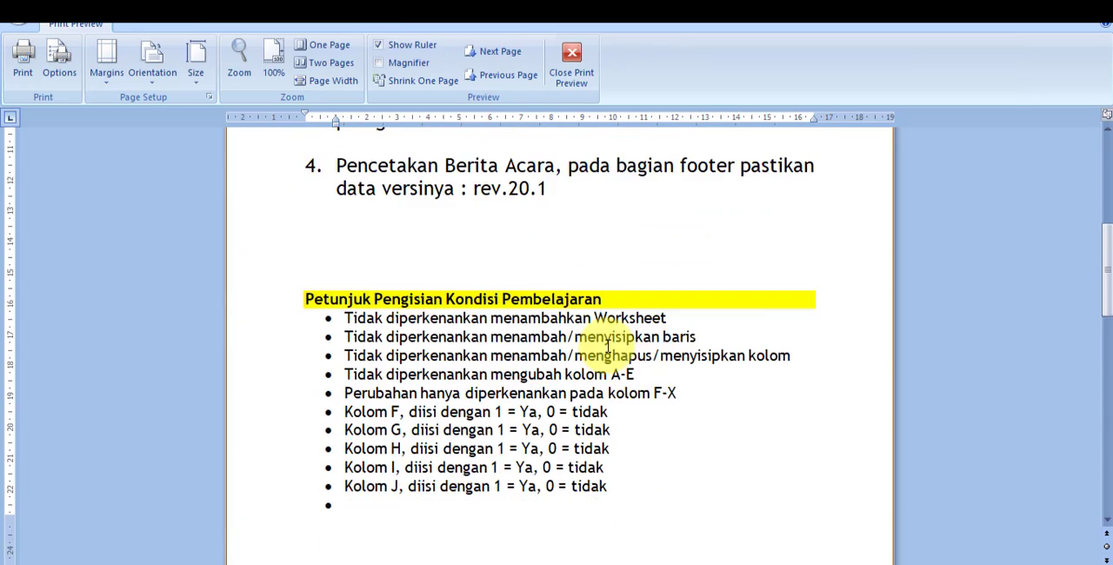
scroll(398, 252, "up", 5)
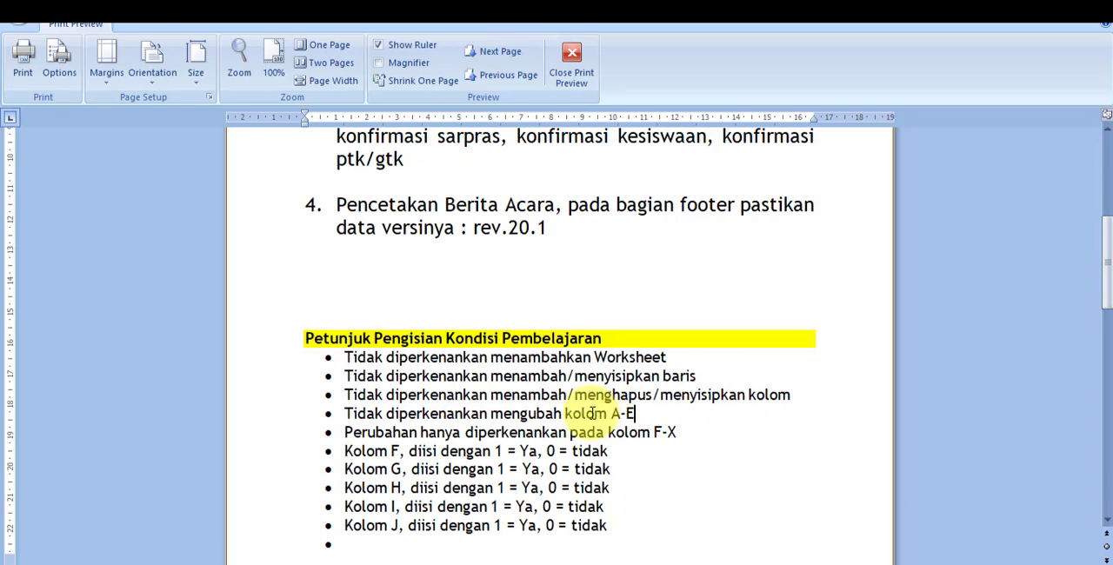
left_click_drag(635, 414, 339, 414)
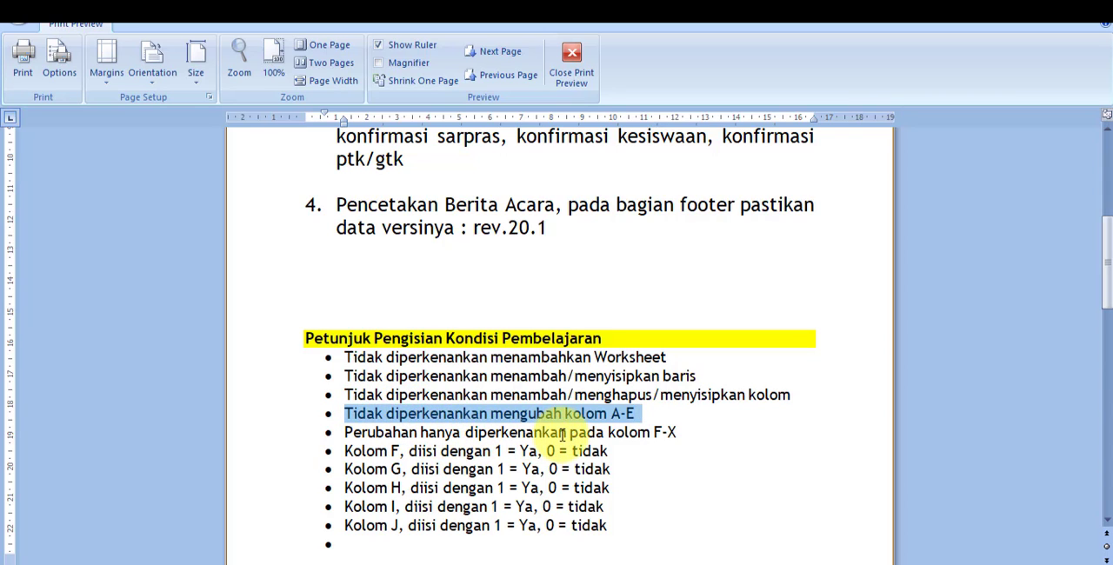
left_click(613, 560)
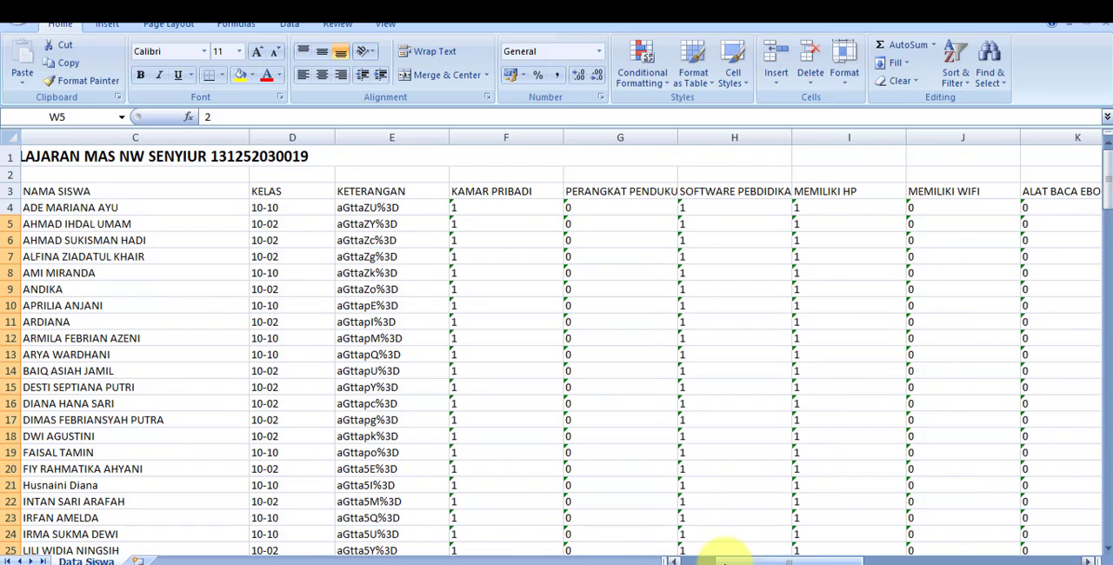
- Examine the student rows in protected columns A-E of the sheet, from KODE SEKOLAH to KETERANGAN
left_click_drag(721, 561, 670, 557)
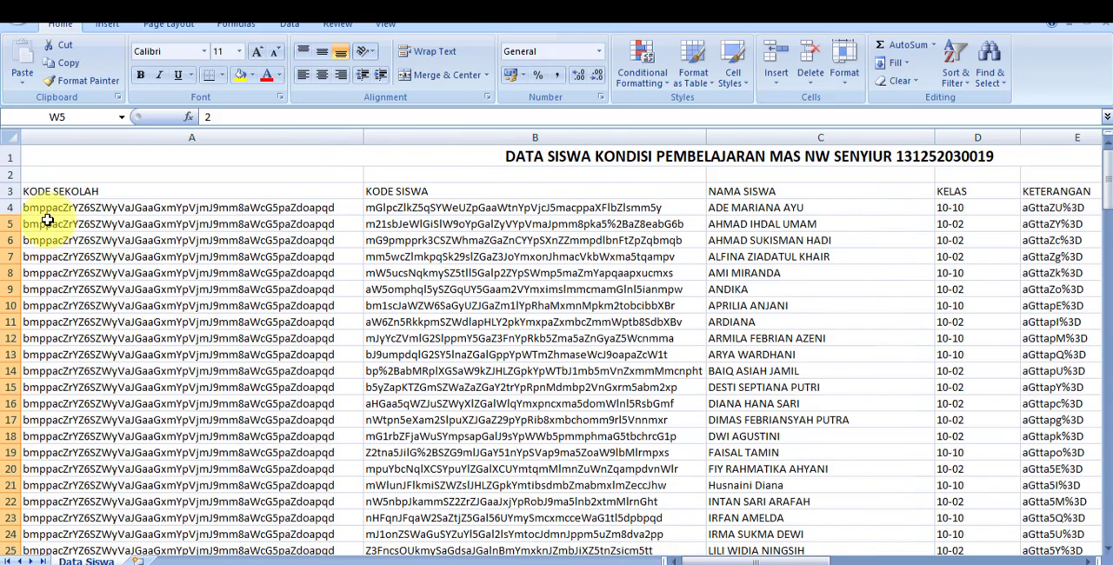
left_click_drag(35, 209, 1074, 273)
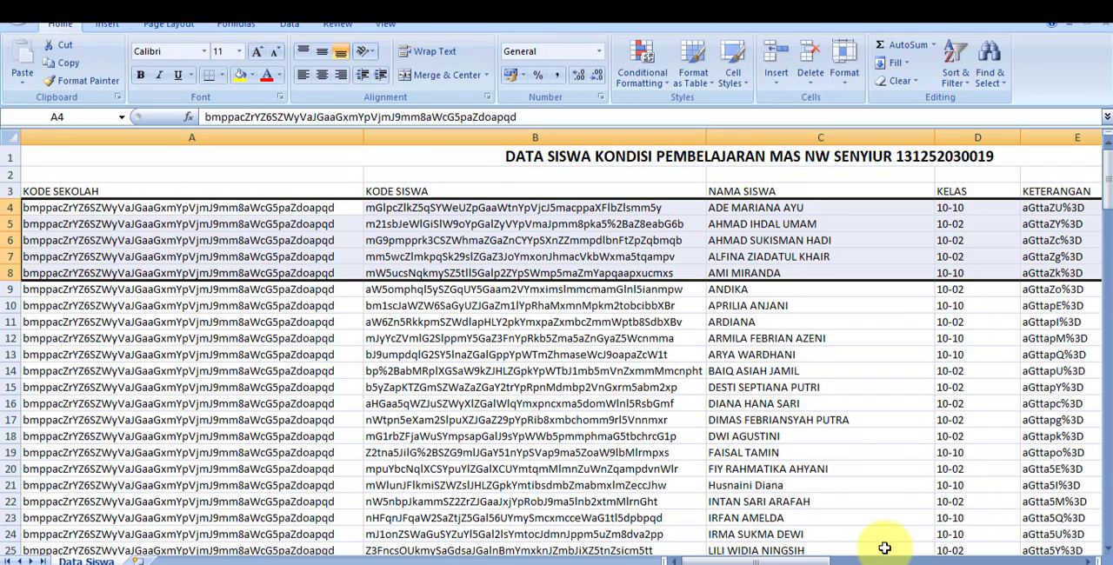
left_click_drag(757, 558, 800, 547)
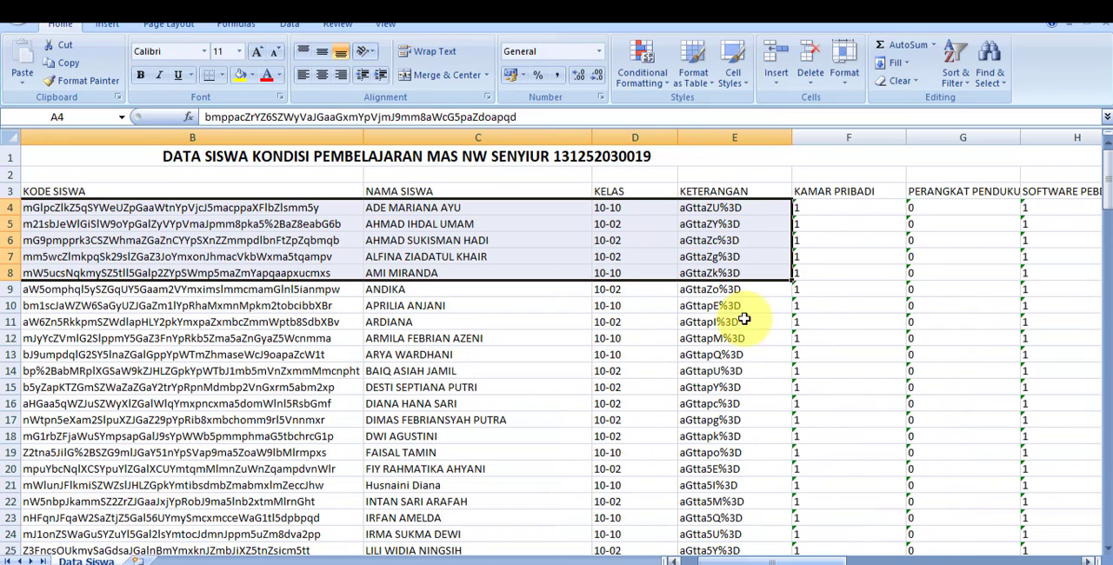
left_click(703, 208)
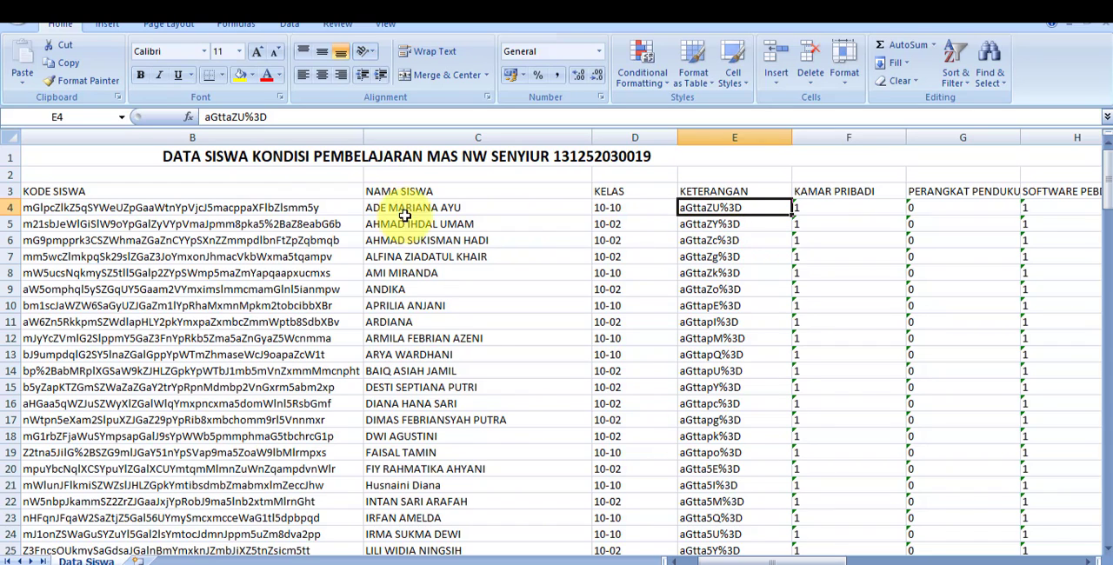
left_click_drag(150, 224, 691, 274)
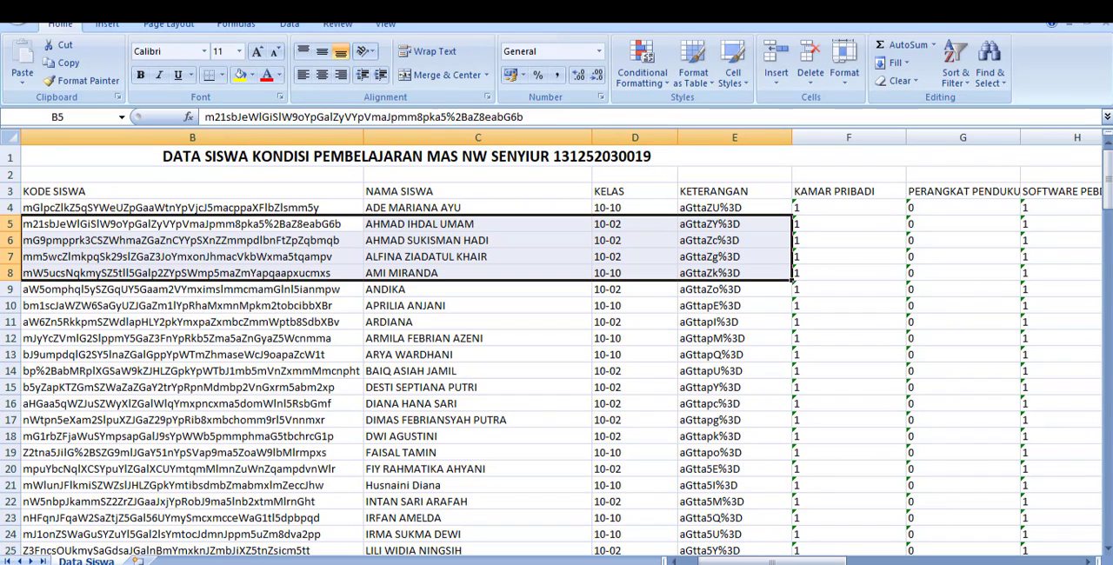
- Read the Word guide's rule on editable columns F-X, and locate KAMAR PRIBADI through JENJANG LAINNYA in the Excel sheet
left_click(510, 532)
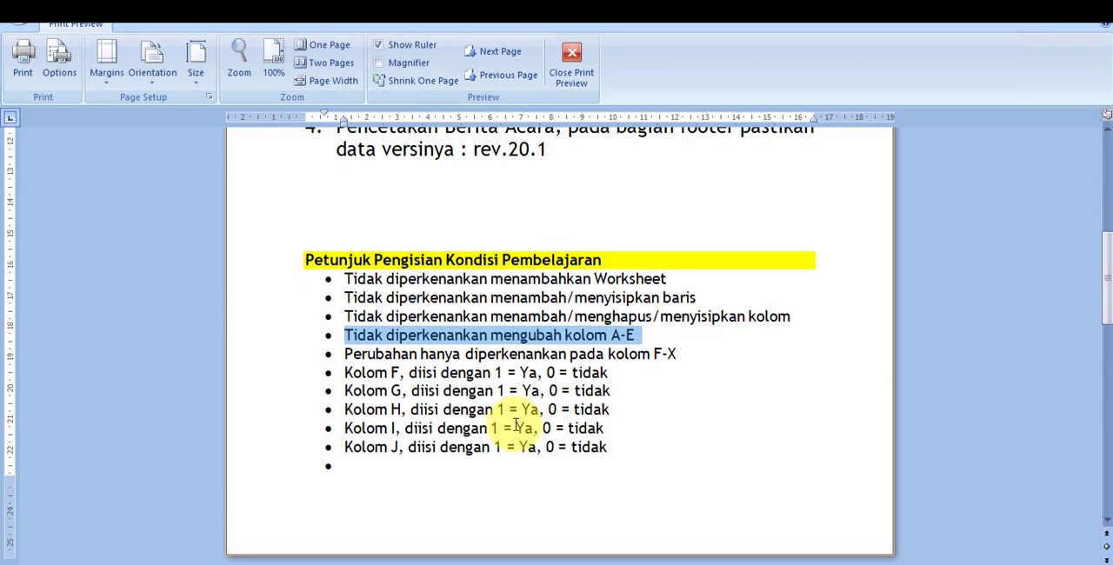
left_click_drag(345, 355, 606, 359)
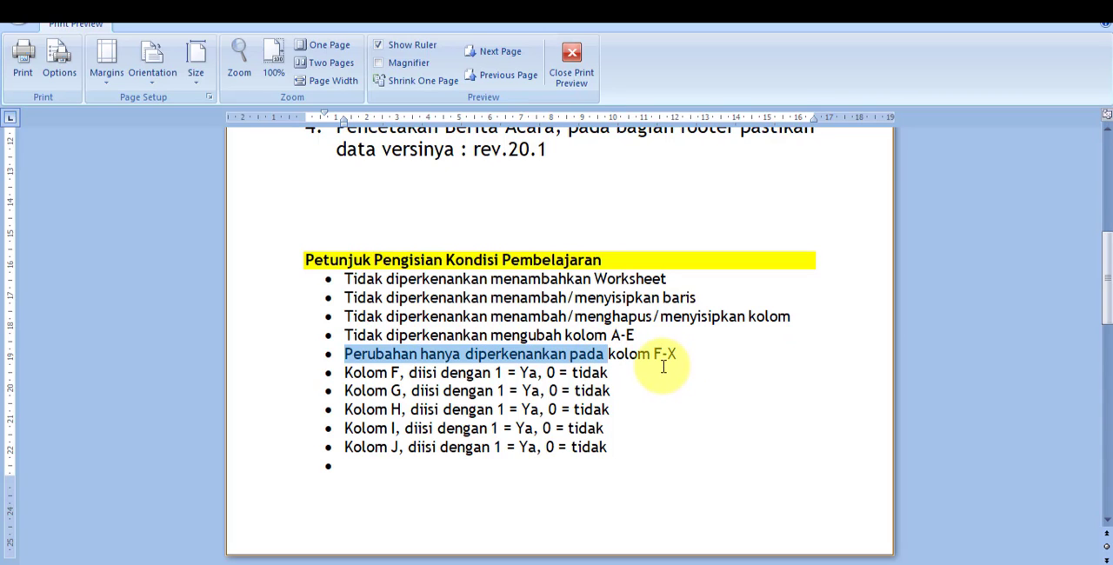
left_click(581, 564)
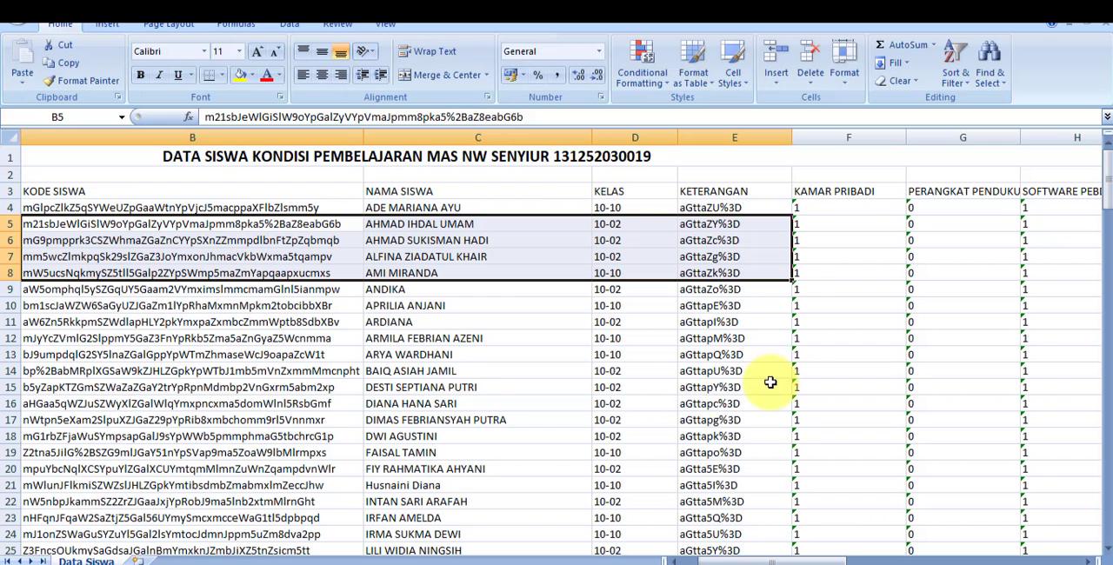
left_click(827, 193)
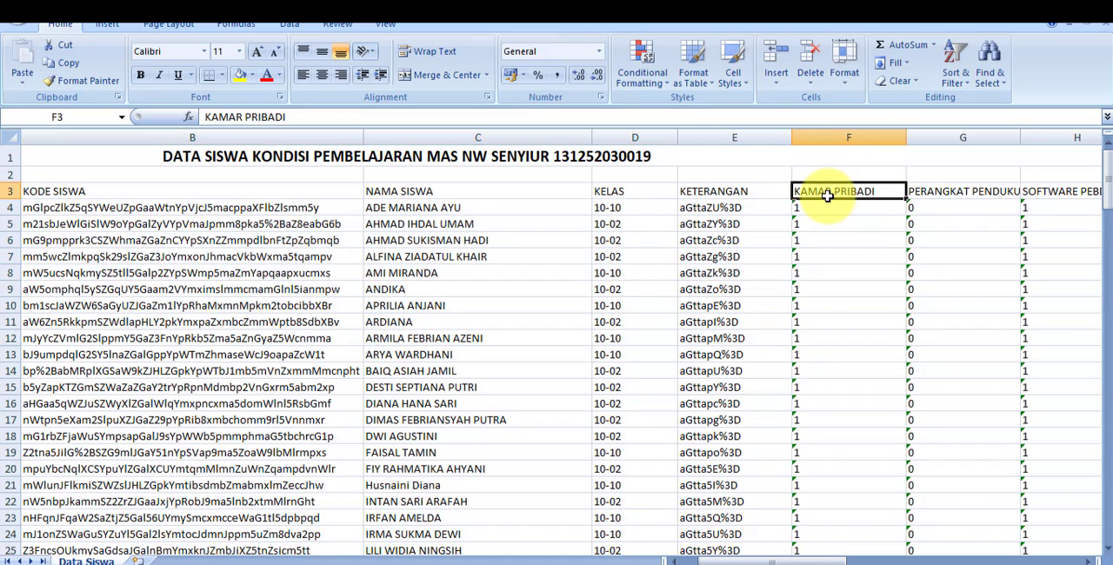
left_click_drag(721, 561, 1037, 531)
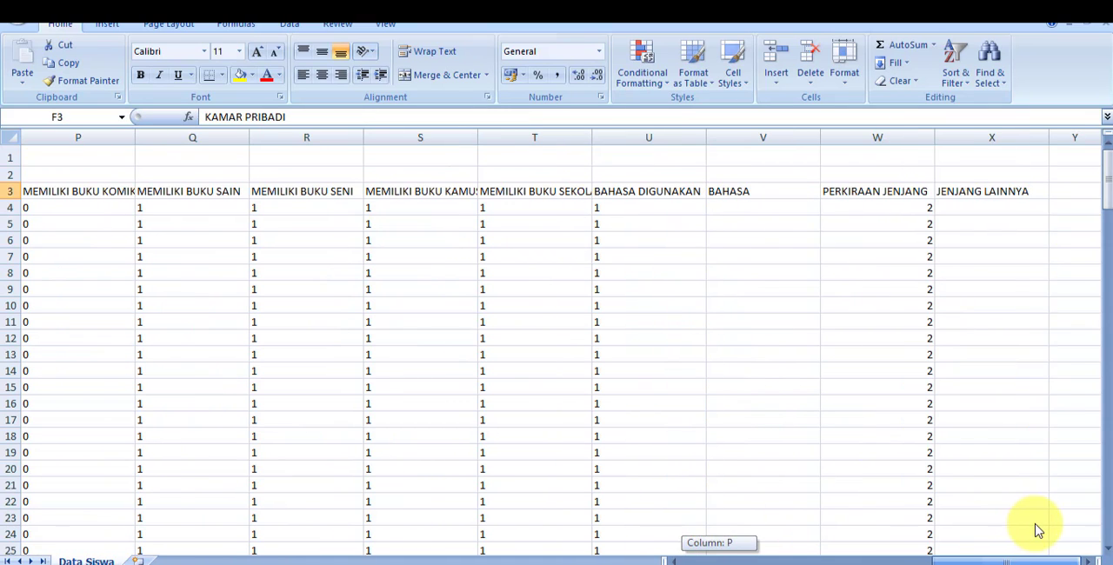
left_click(975, 195)
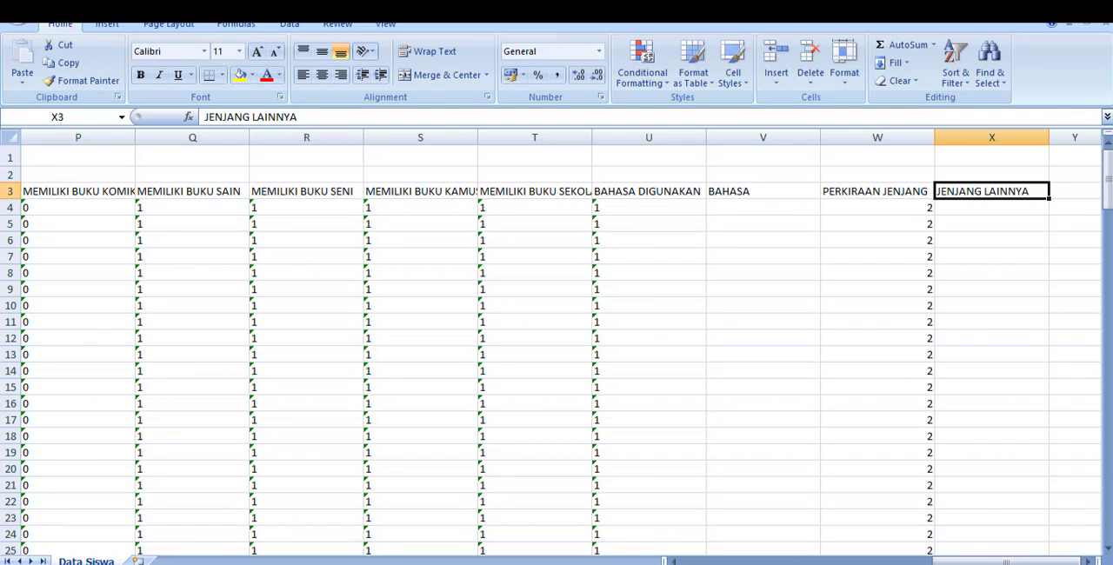
left_click_drag(970, 559, 734, 564)
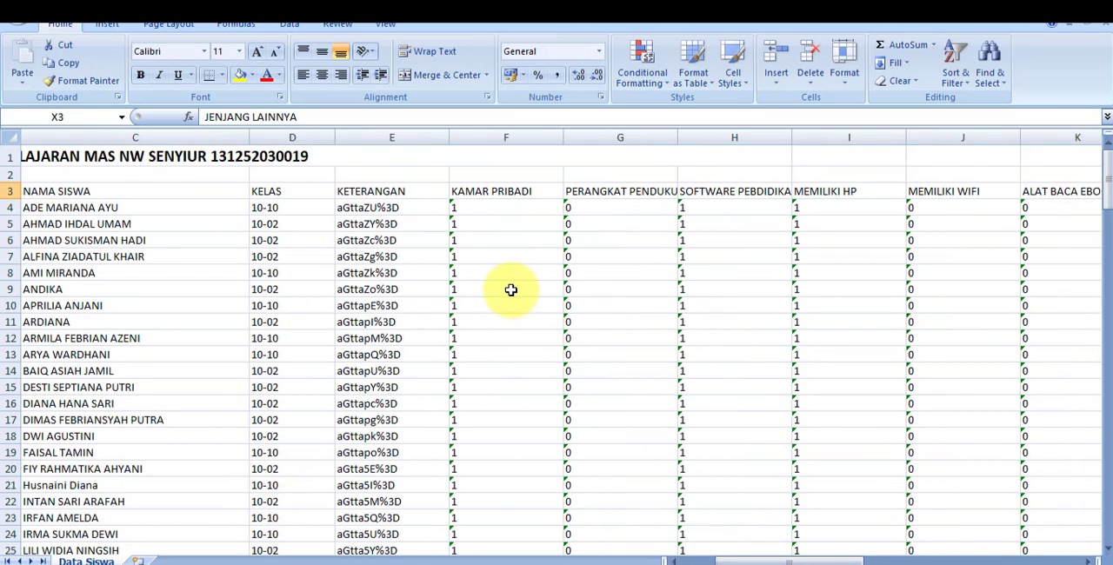
- Check KAMAR PRIBADI in cell F4 against the Word guide's column F rule, and return to the Excel sheet
left_click(500, 207)
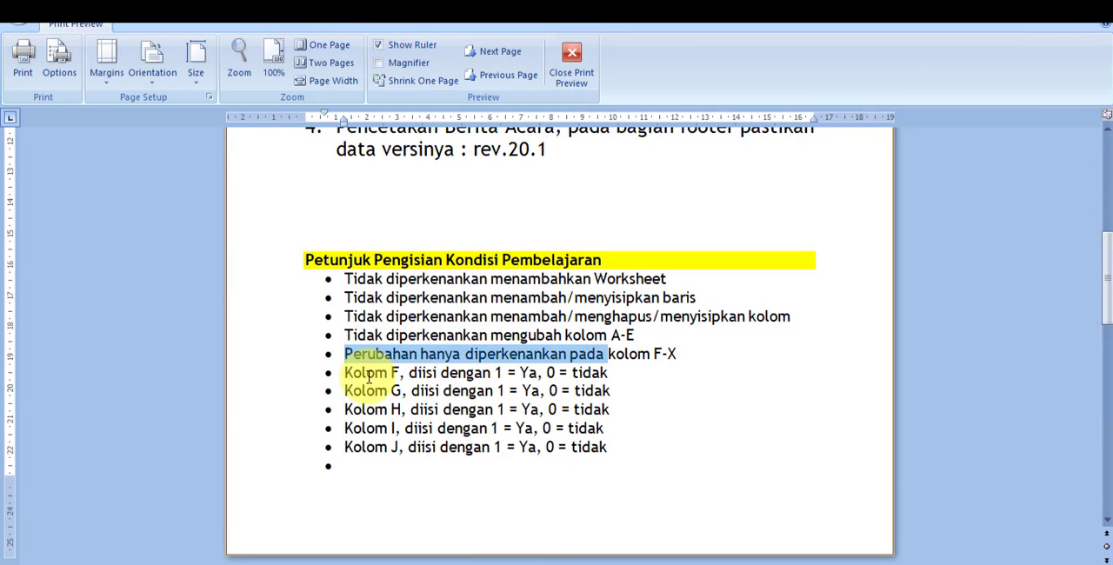
left_click_drag(346, 372, 447, 375)
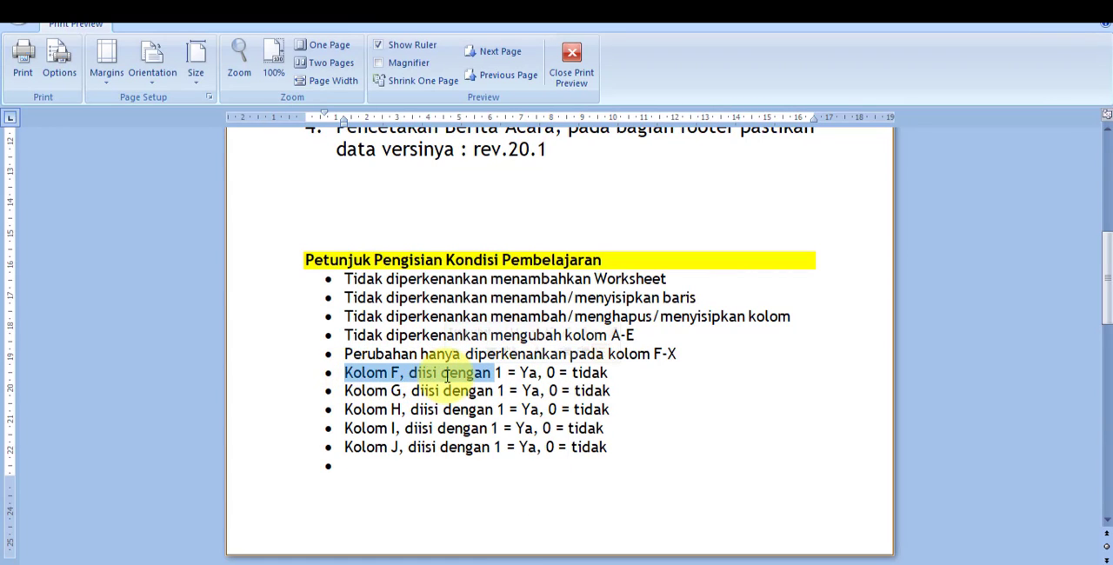
left_click(538, 373)
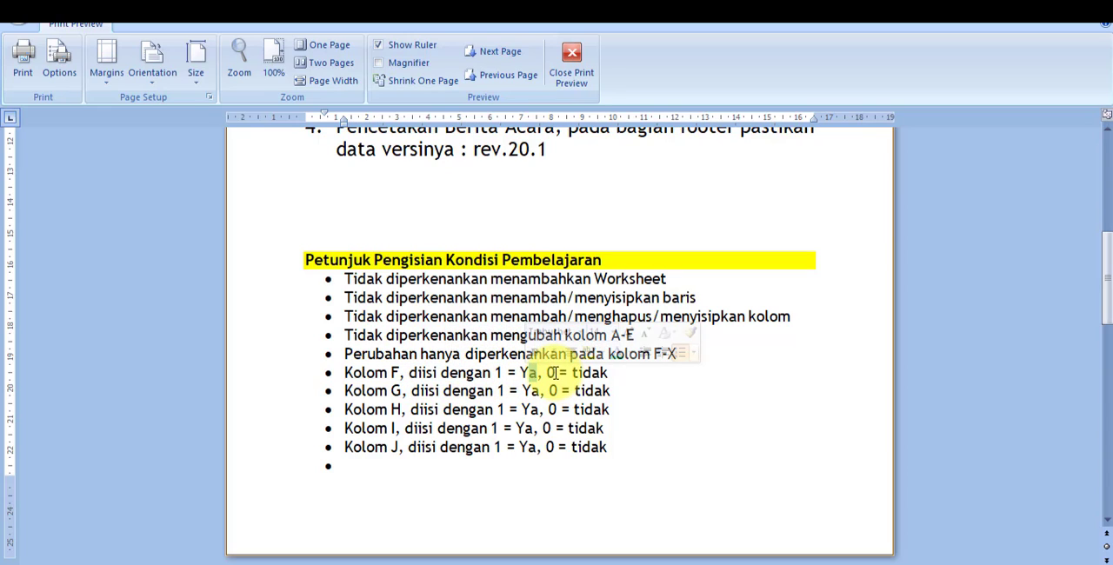
double_click(549, 373)
left_click(527, 564)
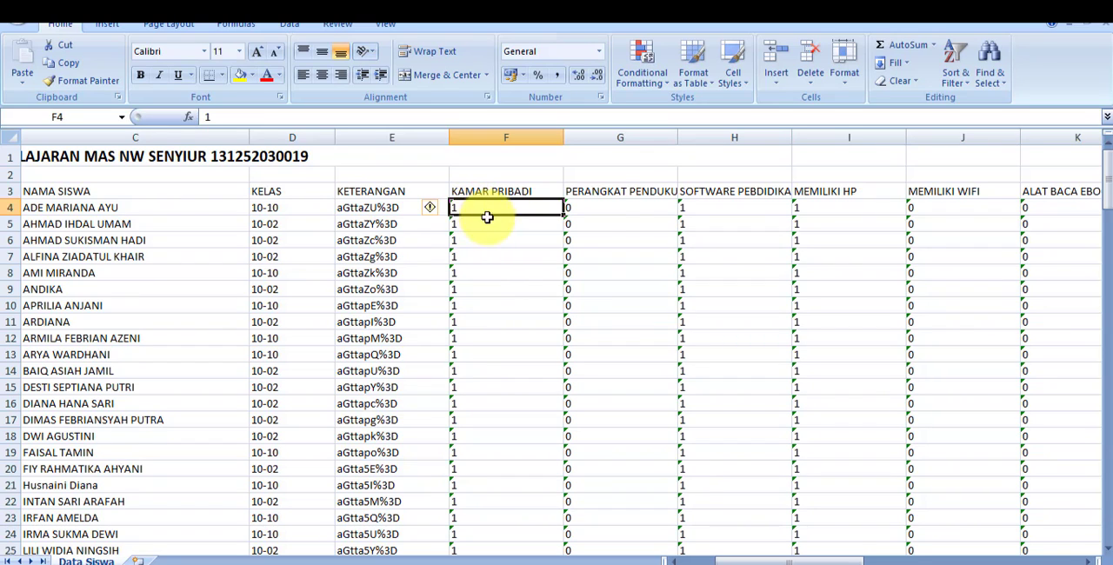
- Examine the row 4 values of columns G-K, from PERANGKAT PENDUKUNG through ALAT BACA EBOOK
left_click(630, 193)
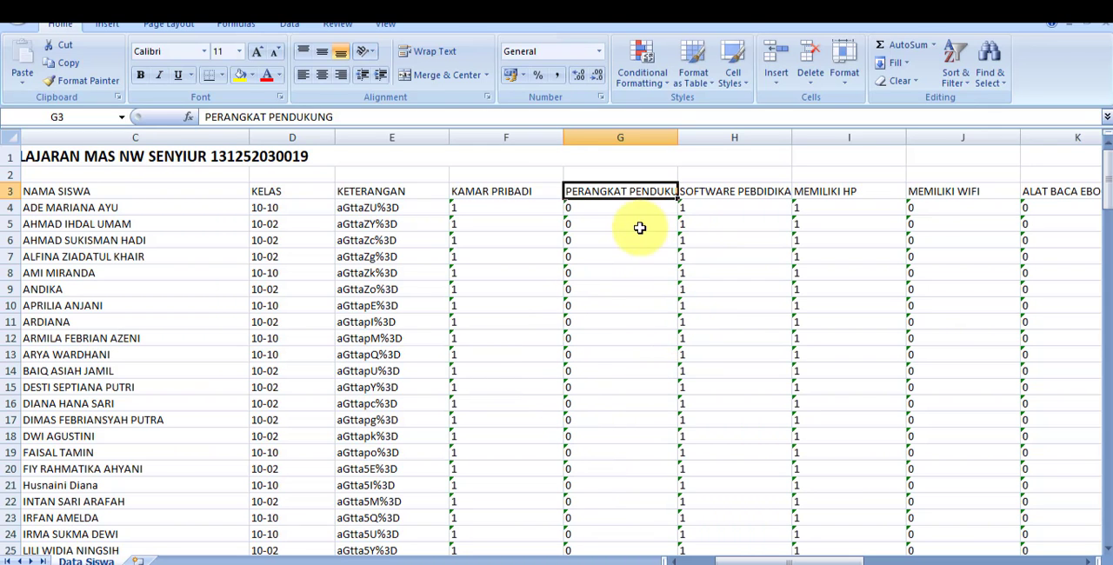
left_click(608, 209)
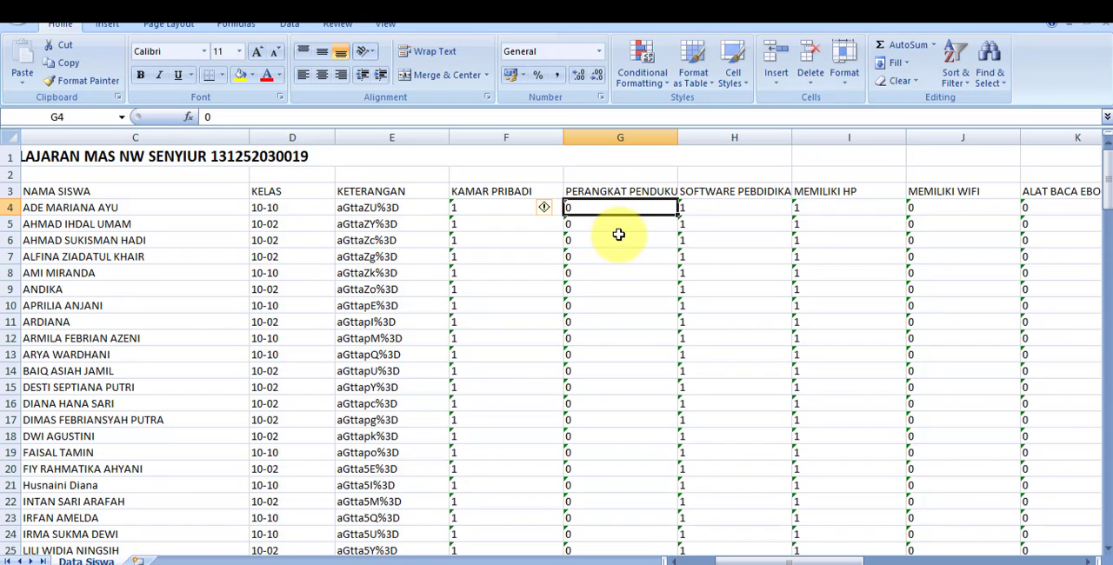
left_click(728, 196)
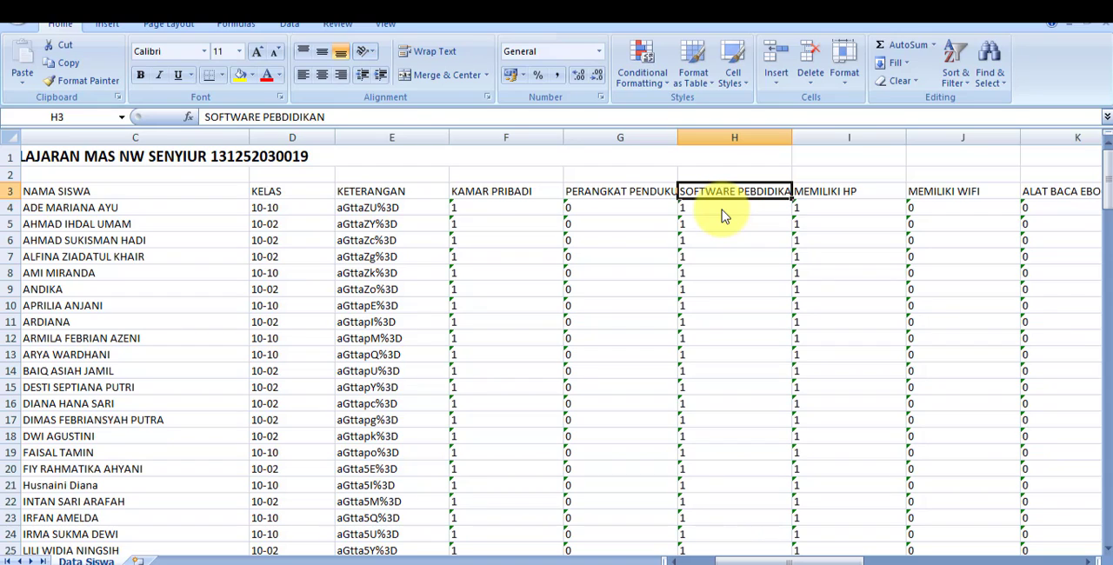
left_click(720, 208)
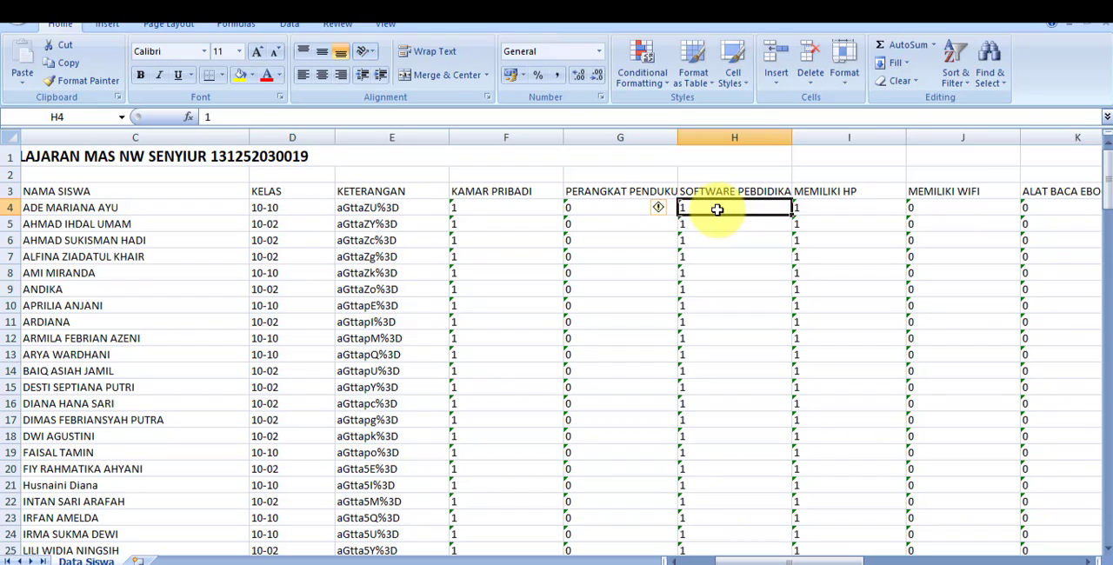
left_click(835, 194)
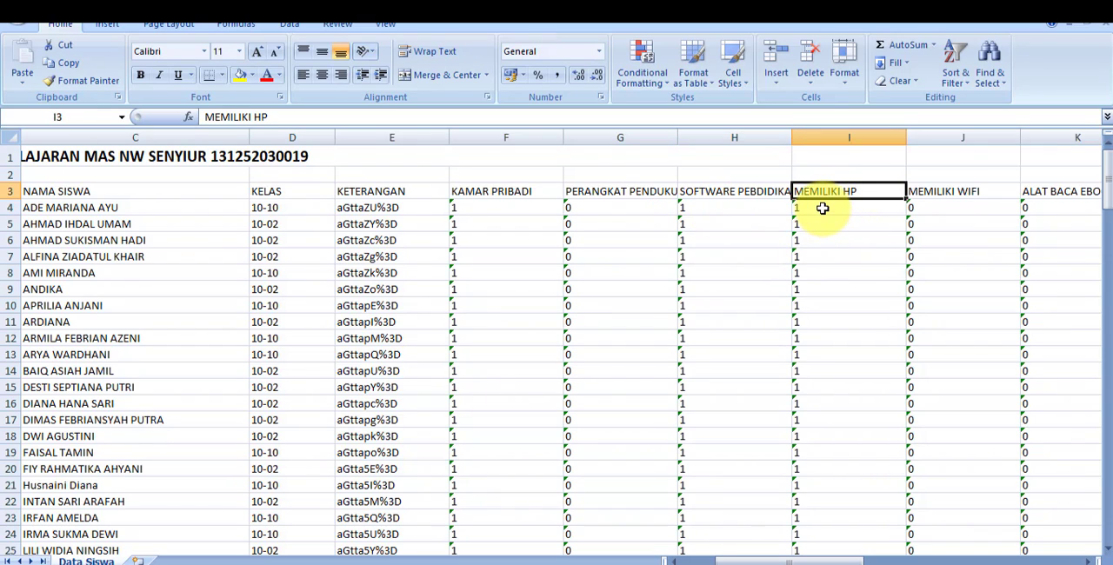
left_click(822, 209)
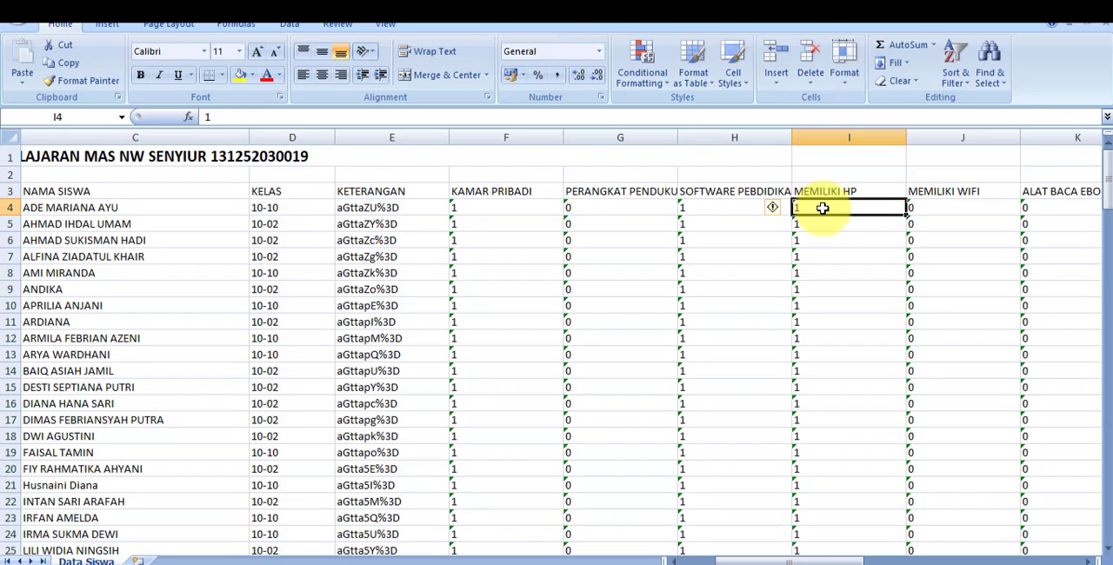
left_click(727, 208)
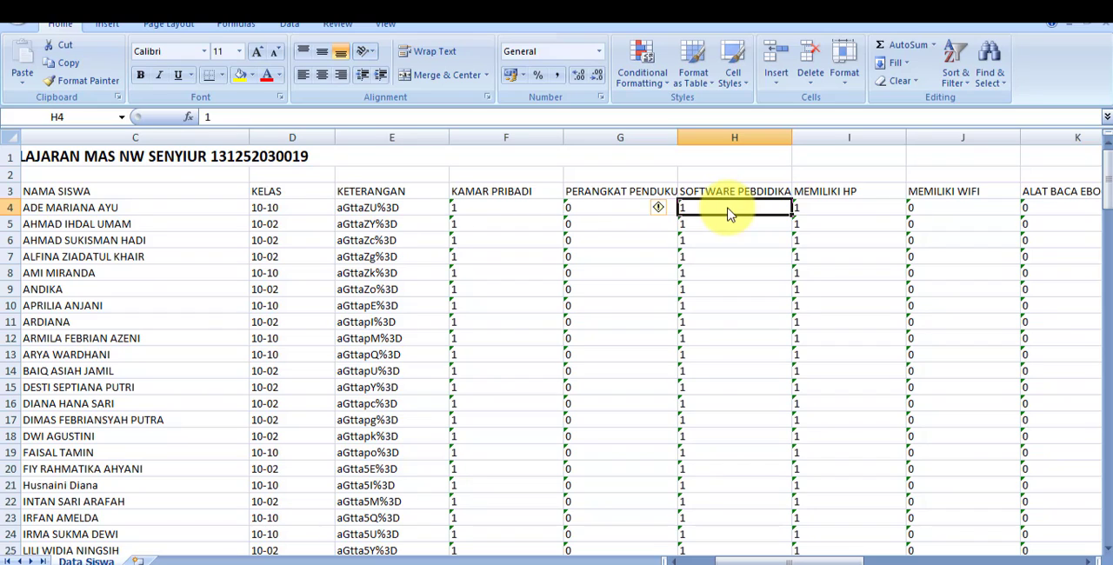
left_click(826, 208)
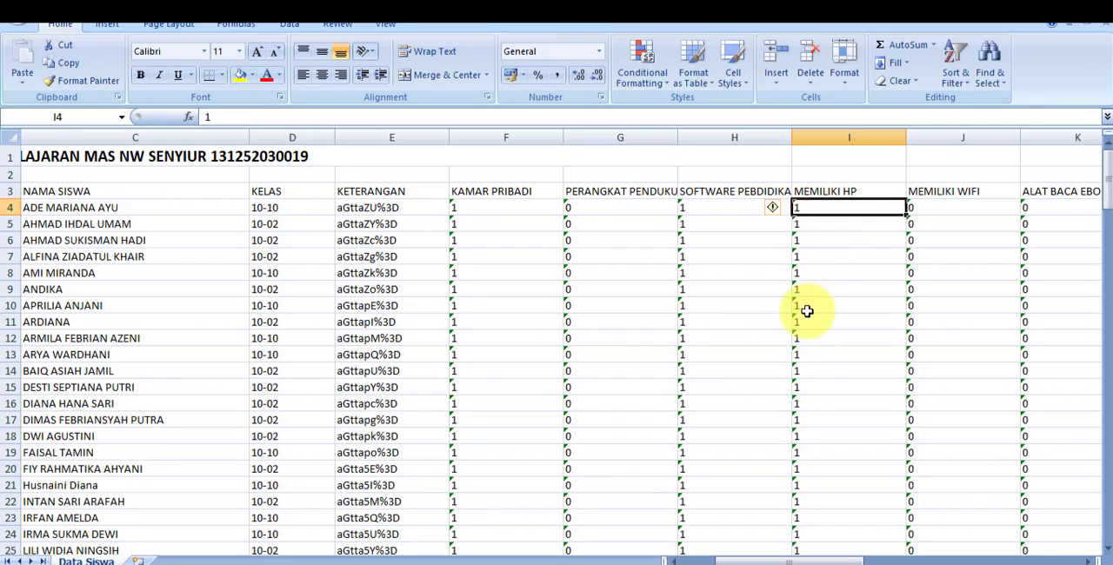
left_click_drag(800, 558, 819, 561)
left_click(711, 210)
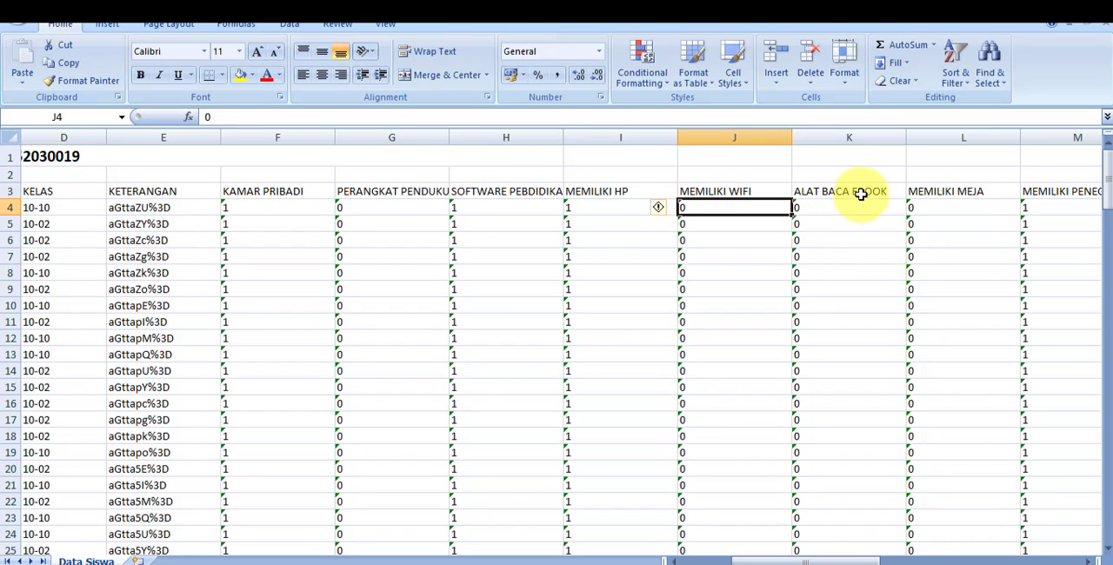
left_click(855, 192)
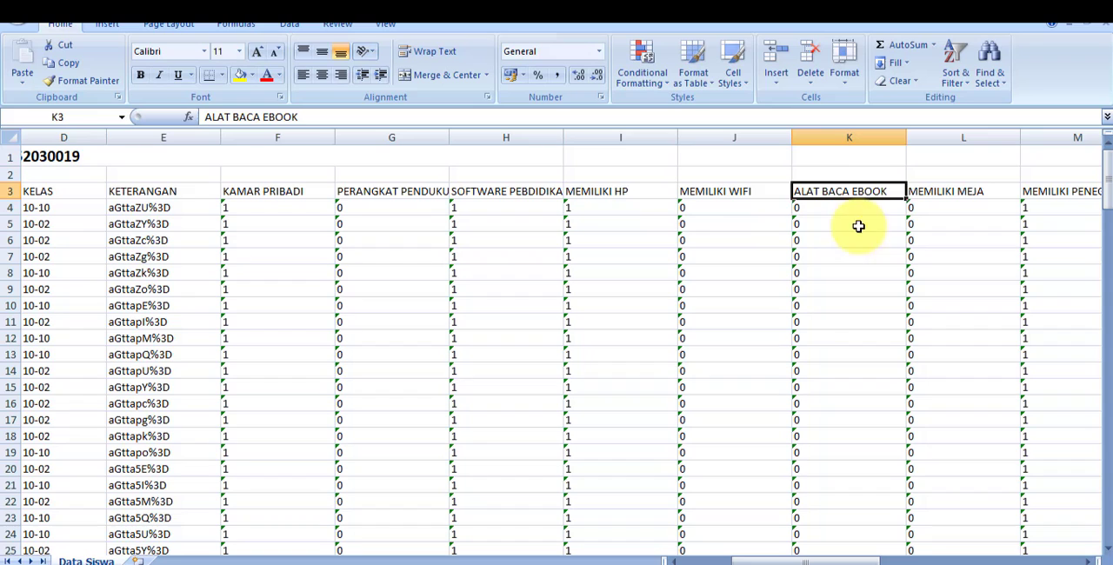
left_click(816, 211)
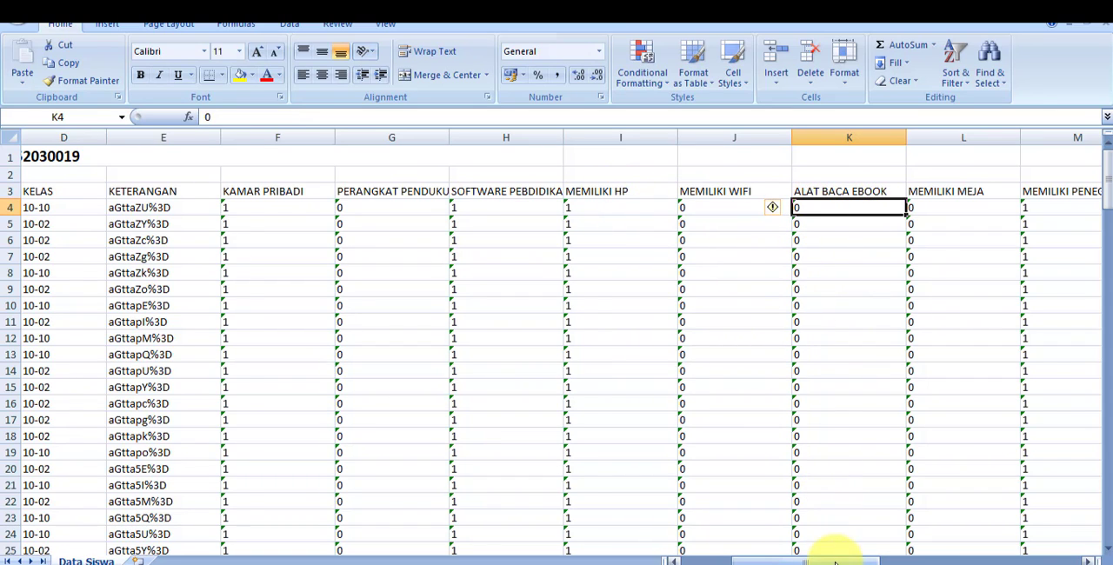
- Set MEMILIKI MEJA to 1 in cell L4 and copy that value down column L from L5 to the last student row
left_click_drag(835, 561, 851, 556)
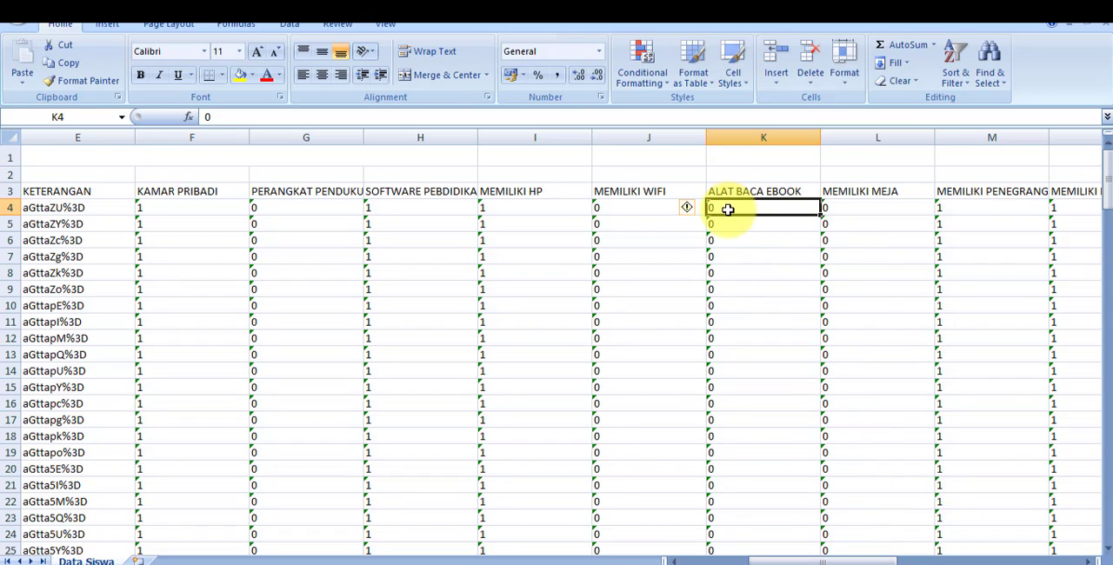
left_click(857, 208)
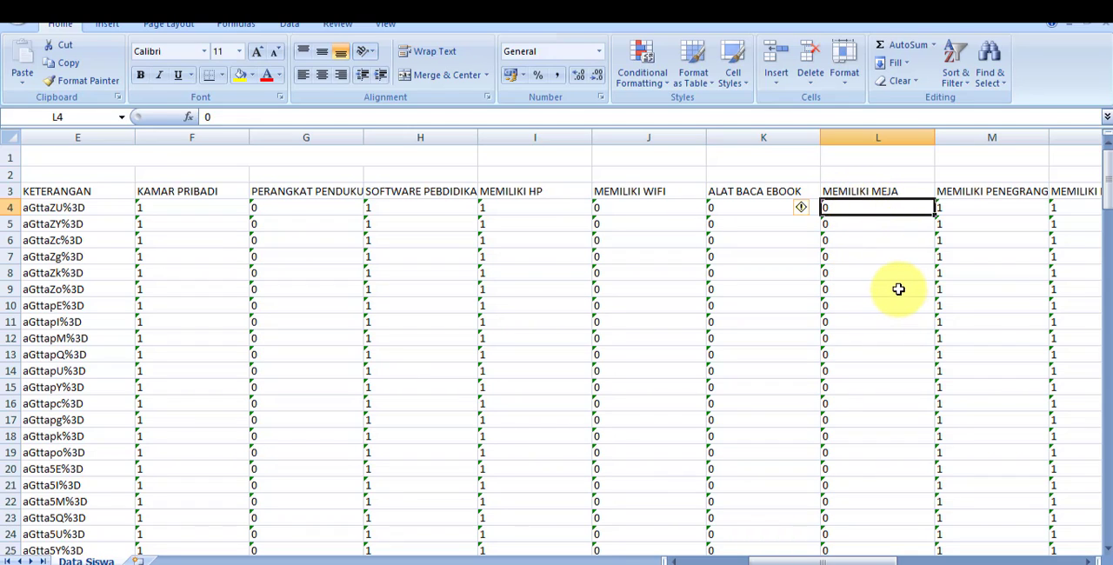
type("1")
key("Return")
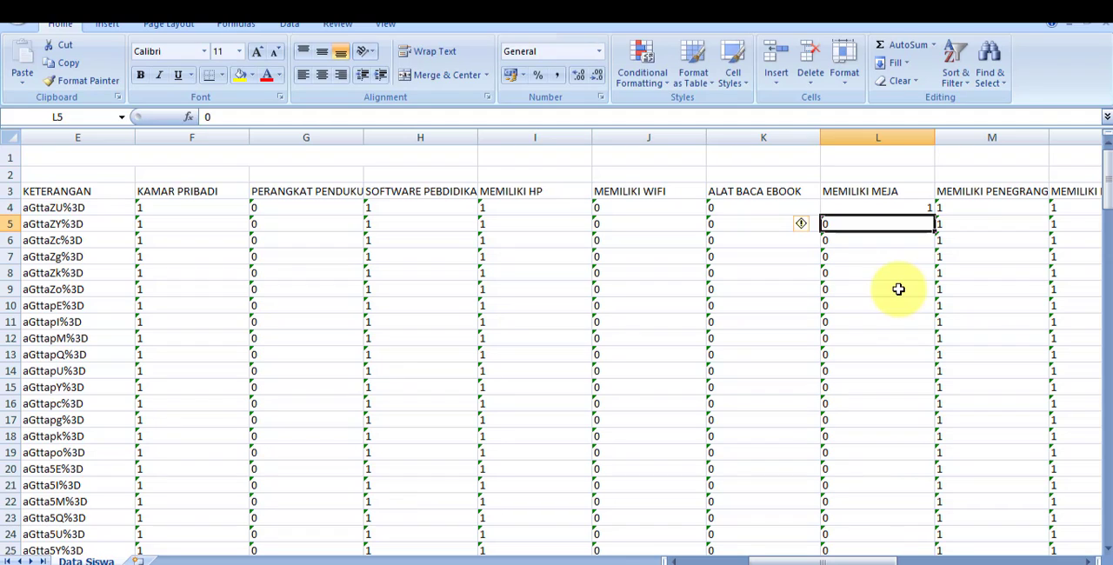
left_click(894, 208)
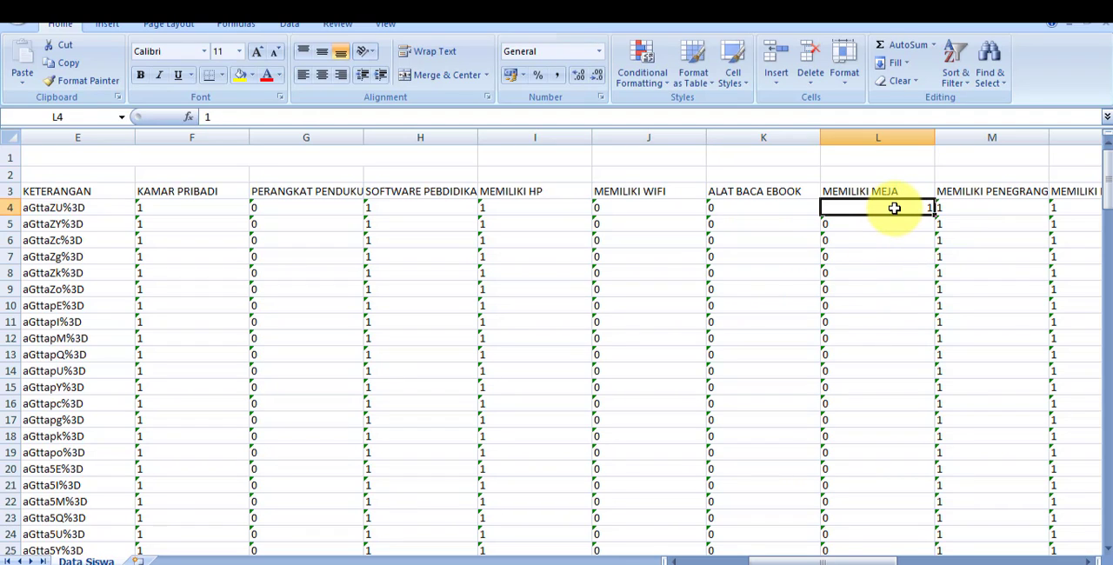
key("ctrl+c")
left_click(882, 228)
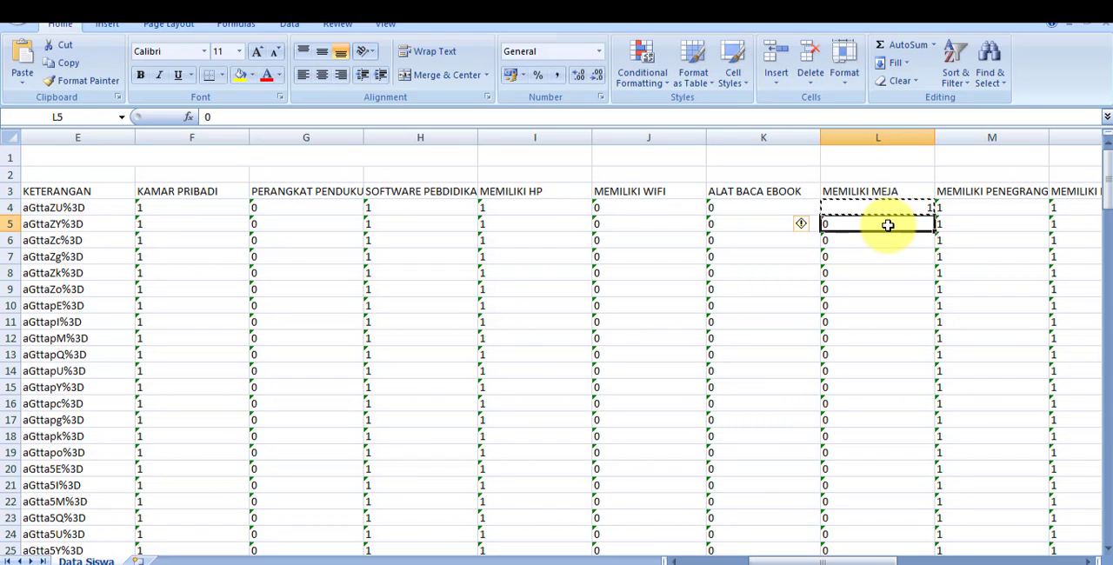
key("ctrl+shift+Down")
key("ctrl+v")
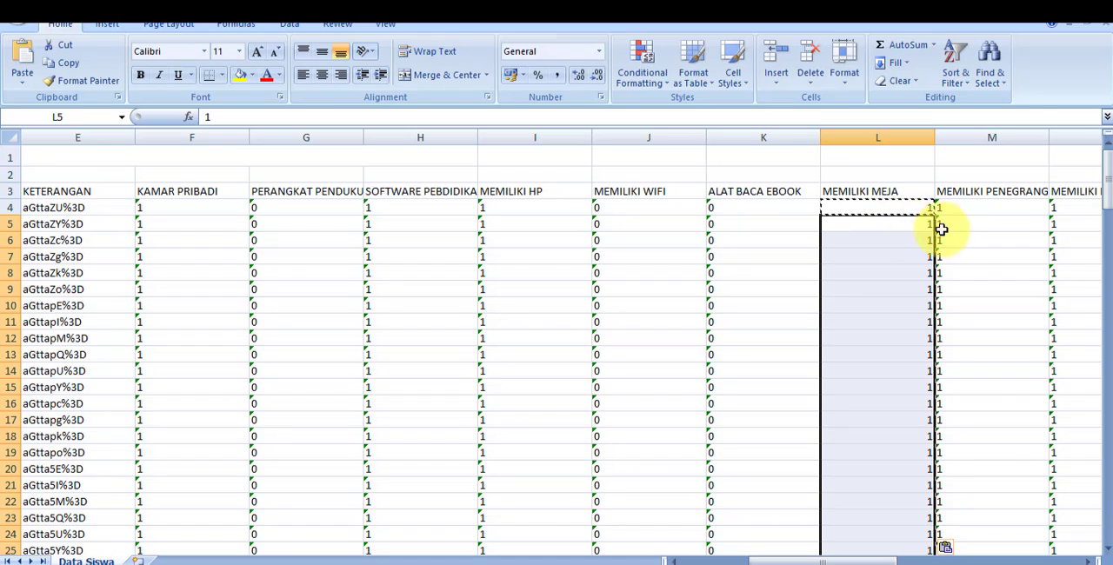
- Examine the row 4 values of columns M-P, from MEMILIKI PENERANGAN through MEMILIKI BUKU KOMIK
left_click(971, 211)
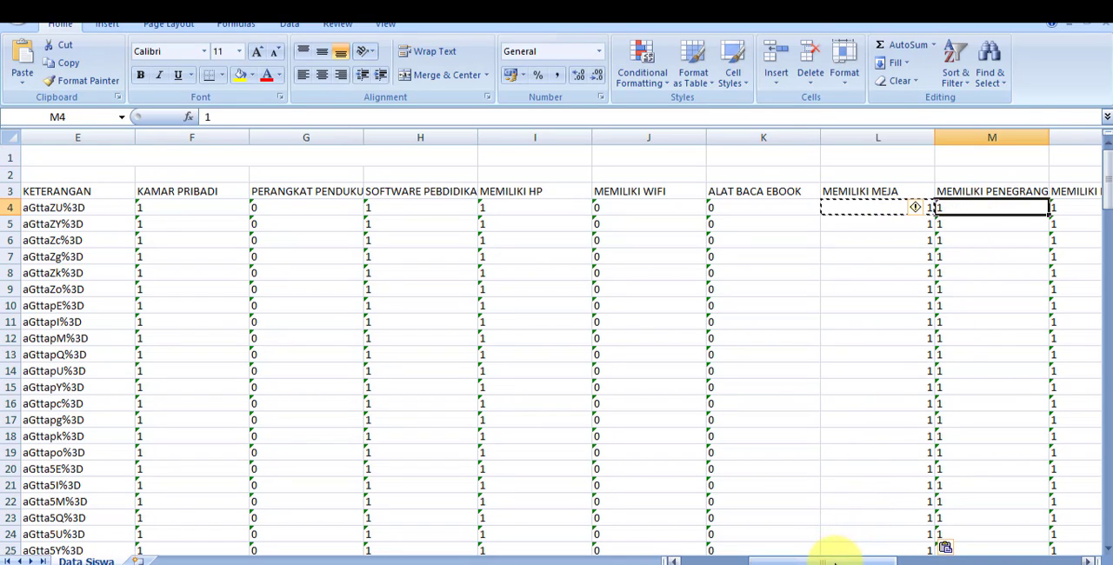
left_click_drag(834, 561, 872, 561)
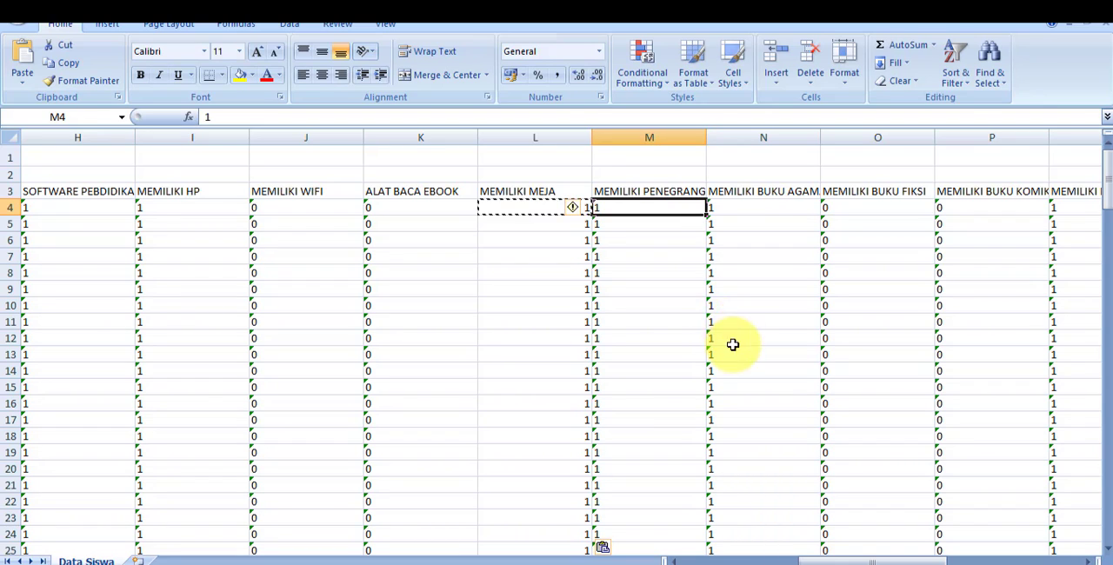
left_click(745, 208)
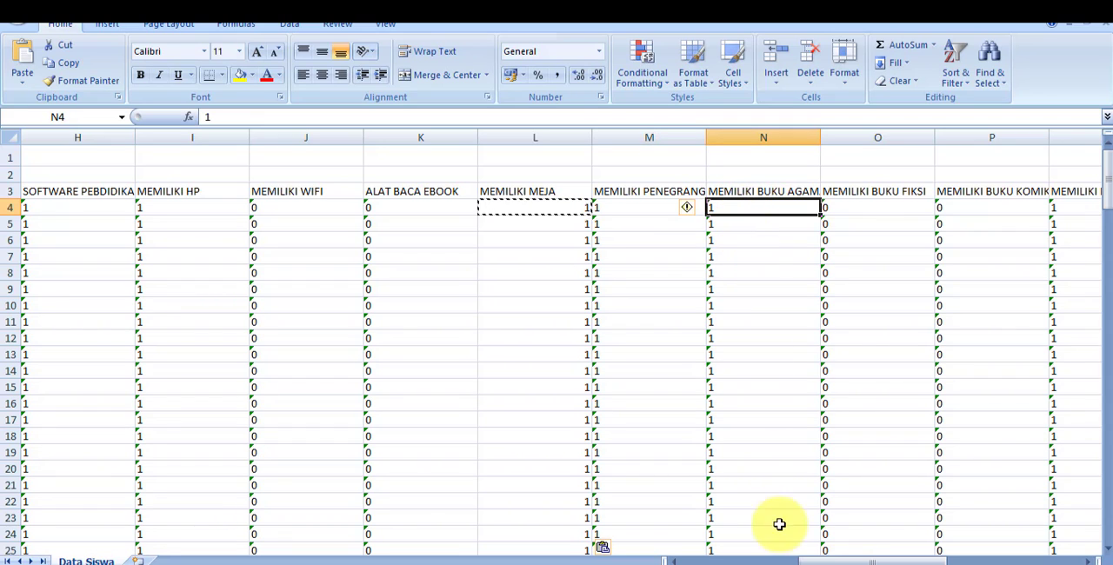
left_click_drag(837, 557, 869, 557)
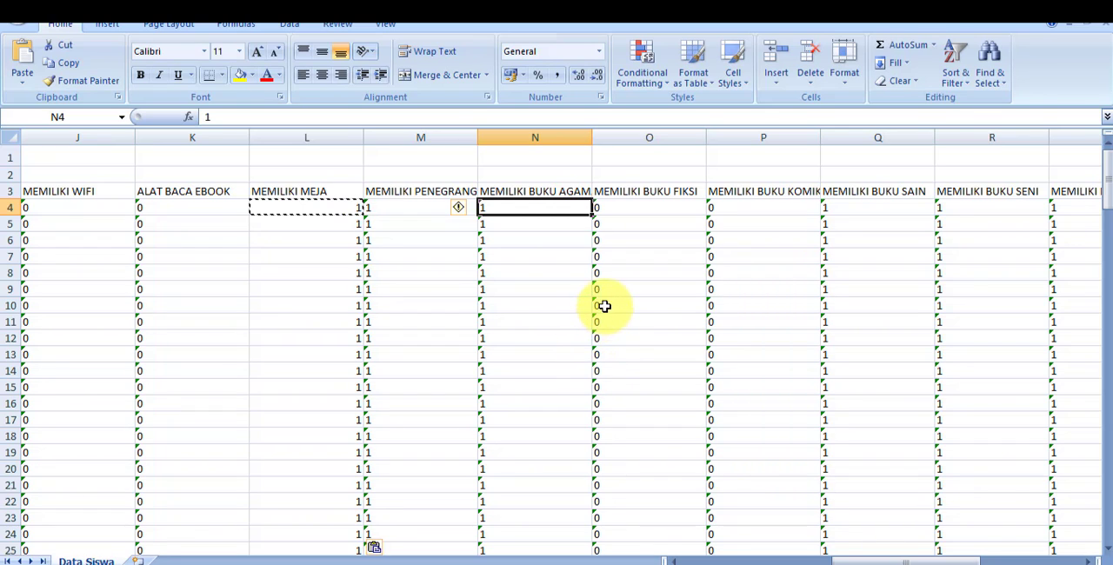
left_click(636, 206)
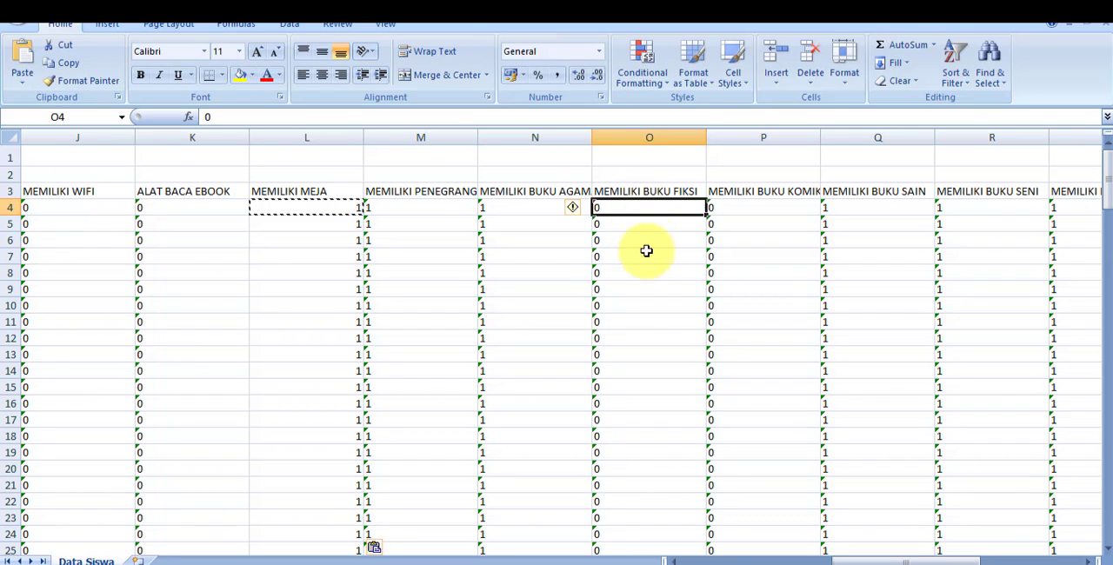
left_click_drag(870, 559, 873, 554)
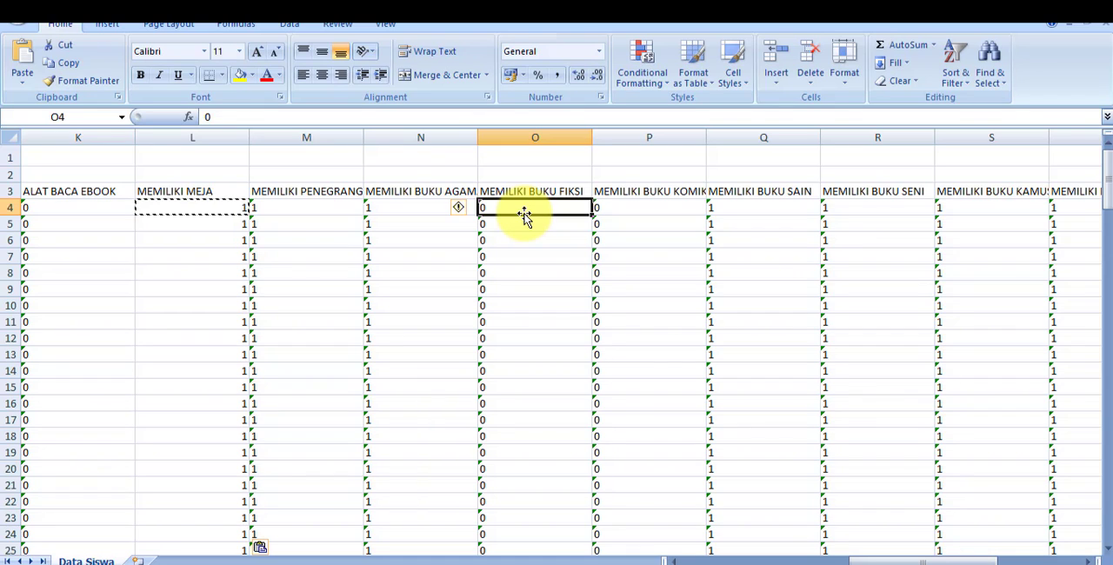
left_click(616, 206)
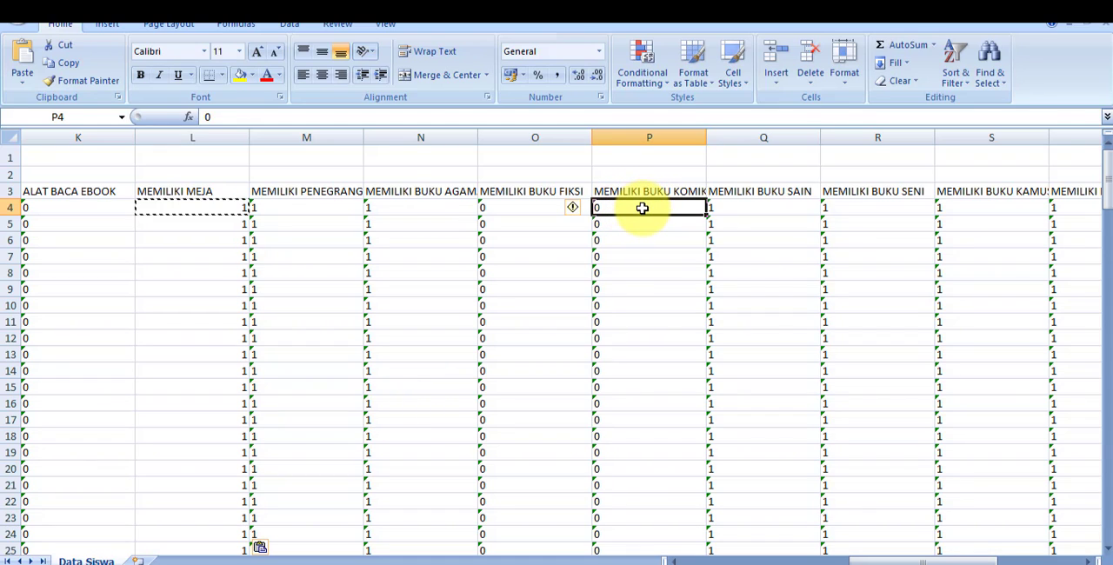
- Examine the row 4 values of columns Q-U, from MEMILIKI BUKU SAIN through BAHASA DIGUNAKAN
left_click(755, 195)
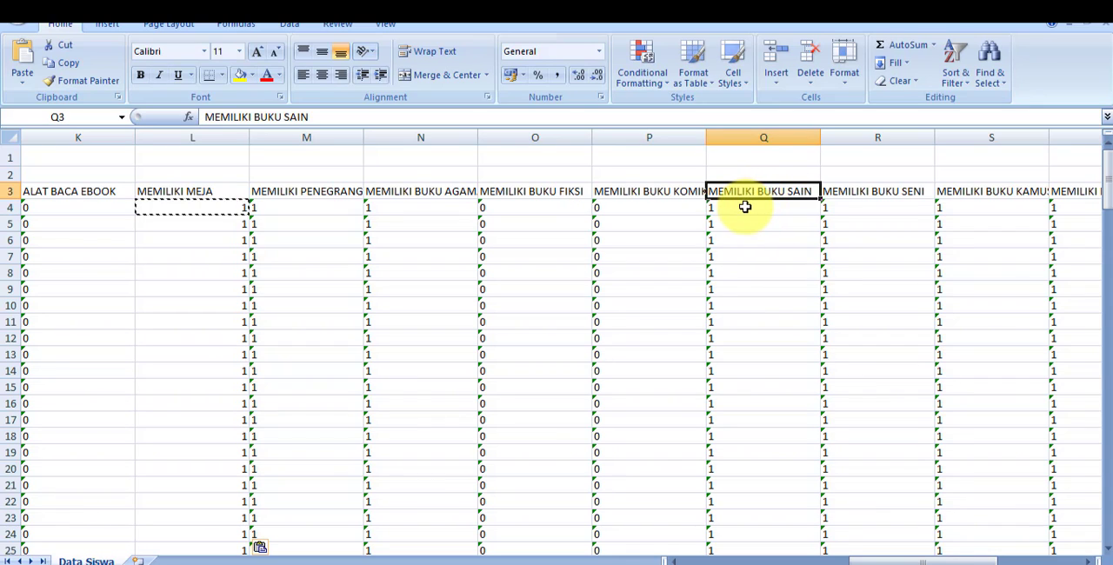
left_click(745, 209)
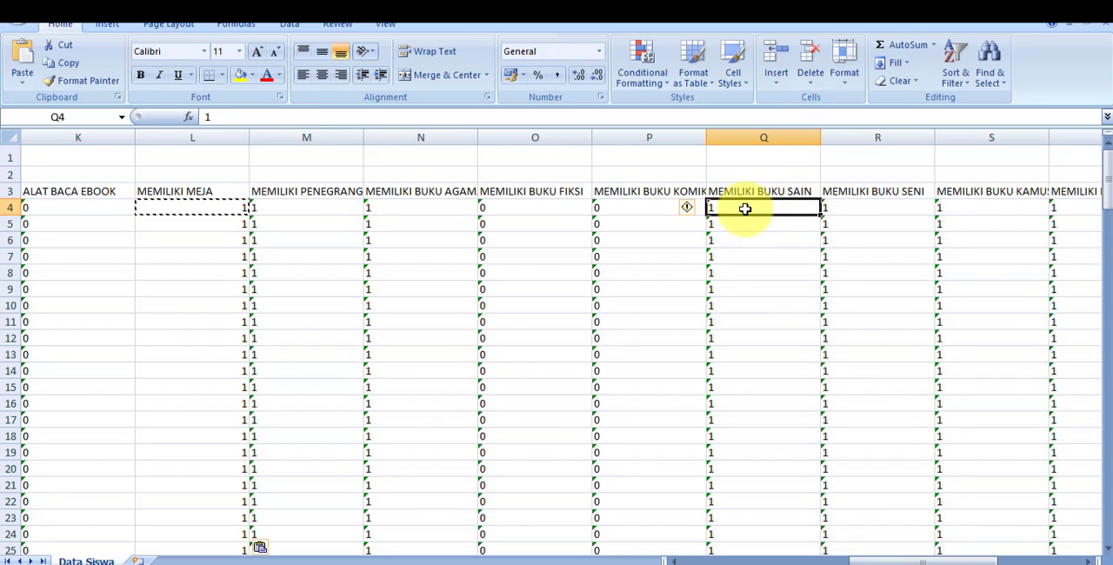
left_click(845, 207)
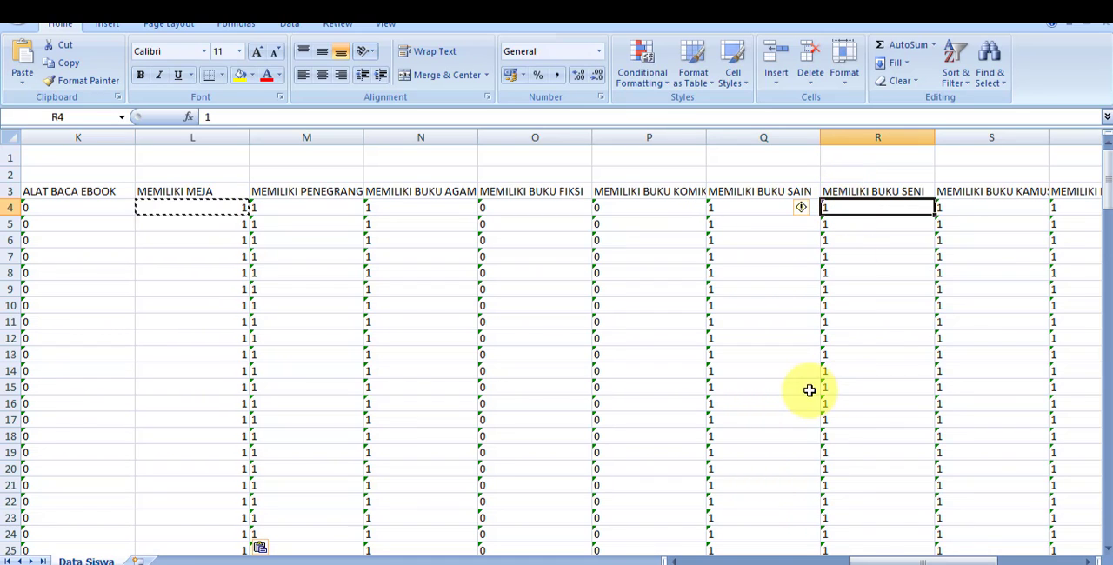
left_click_drag(869, 561, 896, 560)
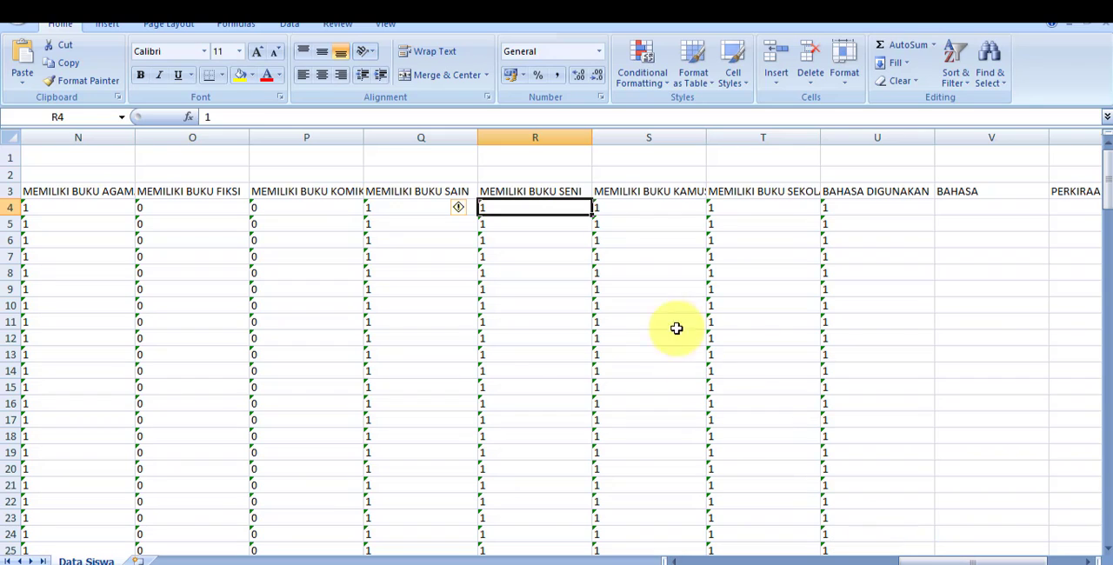
left_click(644, 192)
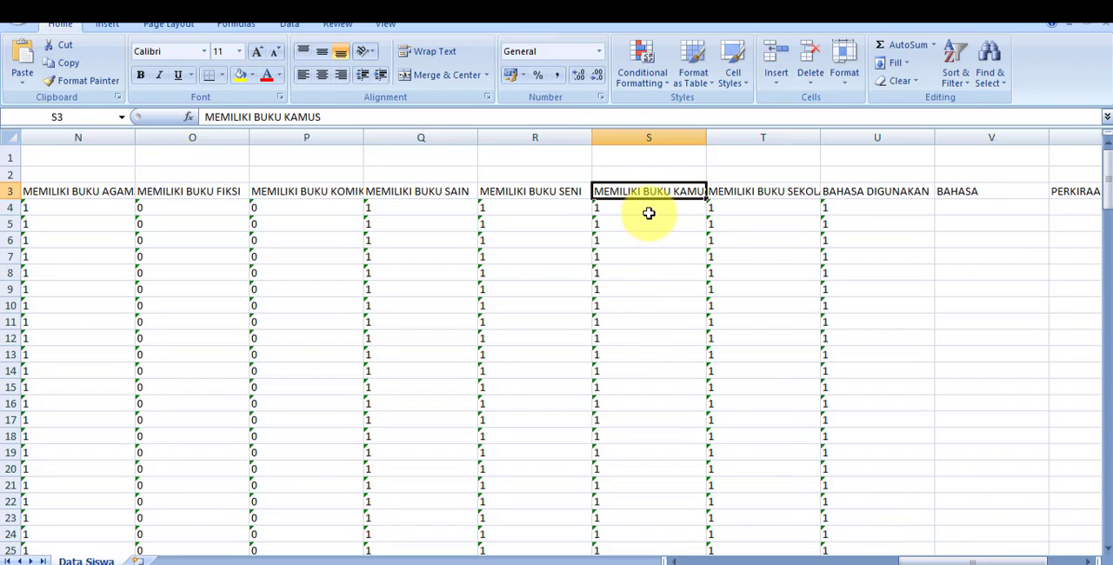
left_click(648, 213)
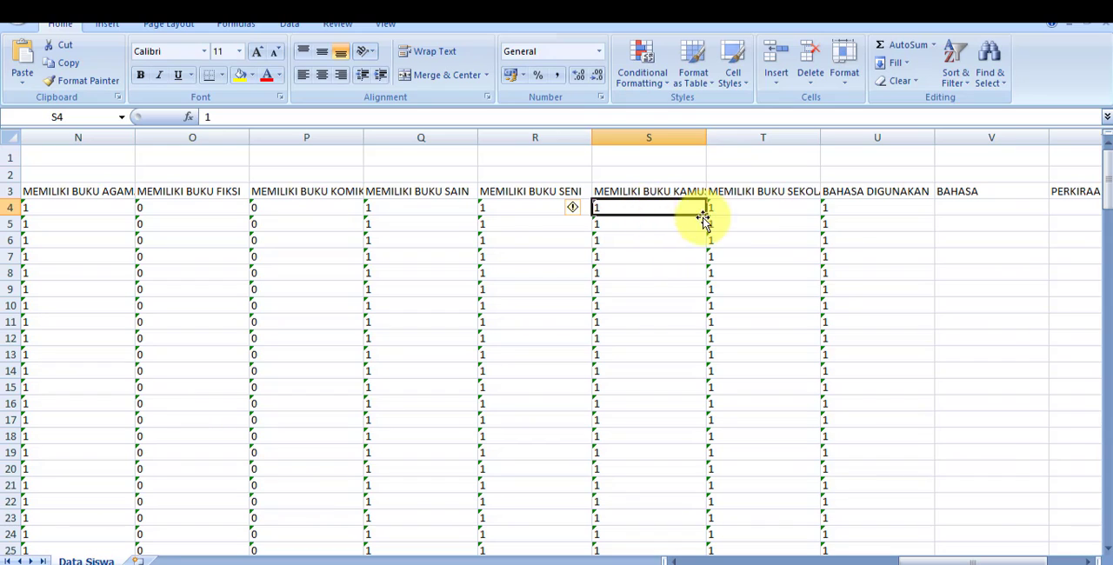
left_click(737, 214)
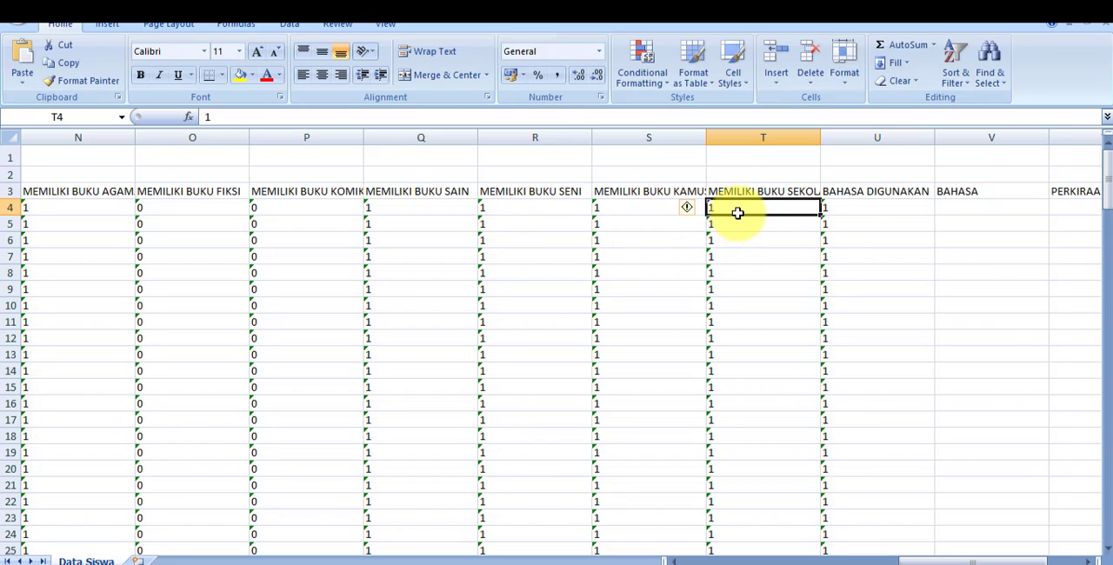
left_click(852, 210)
left_click_drag(920, 560, 950, 560)
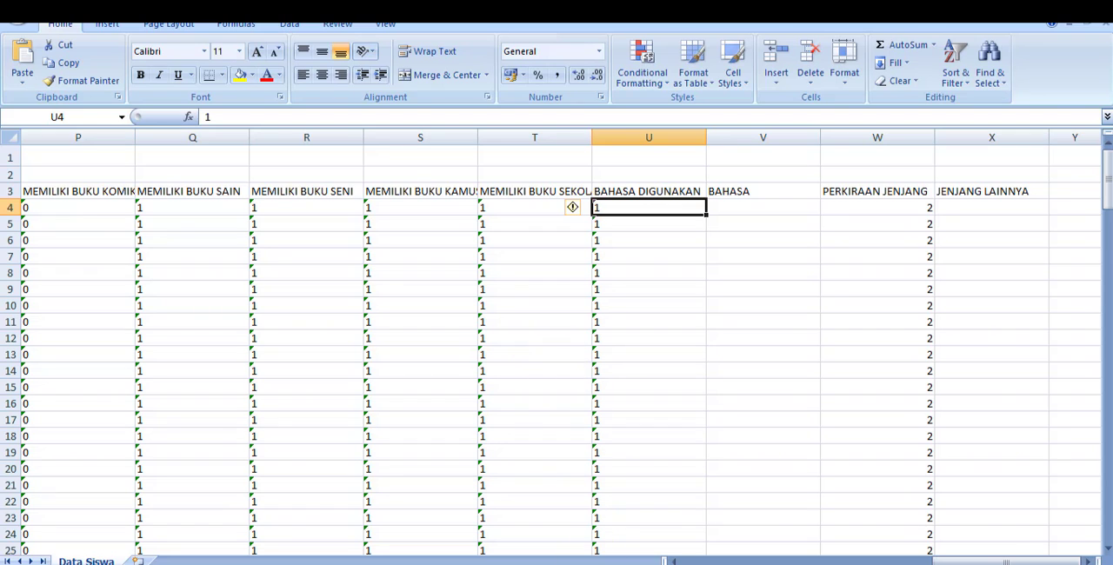
- Read the Word guide's rules for columns U-X, highlight the "4 = Lainnya;" option of column U, and return to the Excel sheet
key("alt+Tab")
scroll(589, 452, "down", 7)
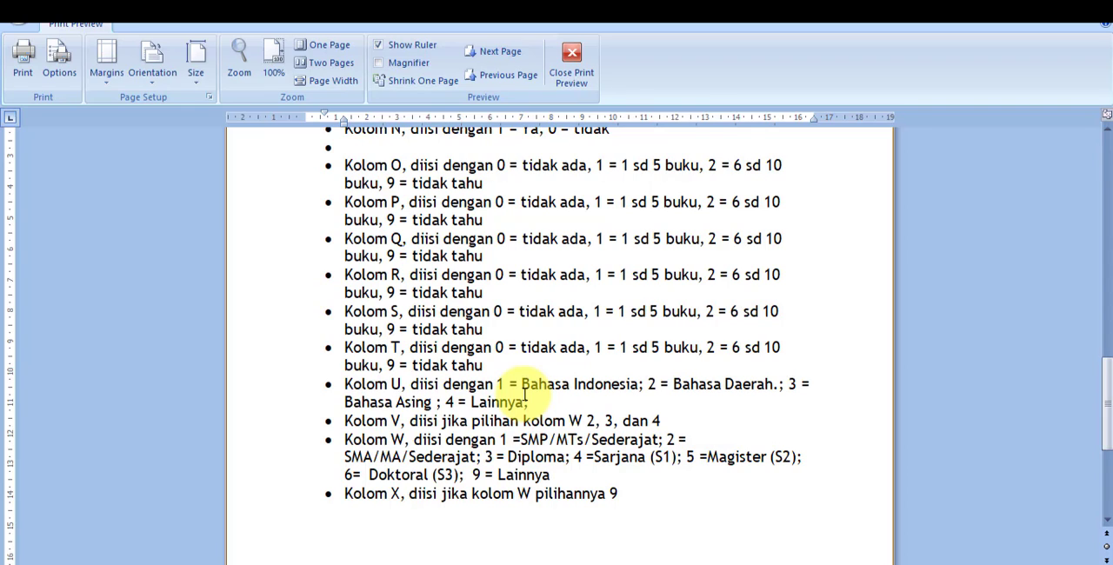
left_click_drag(525, 397, 446, 402)
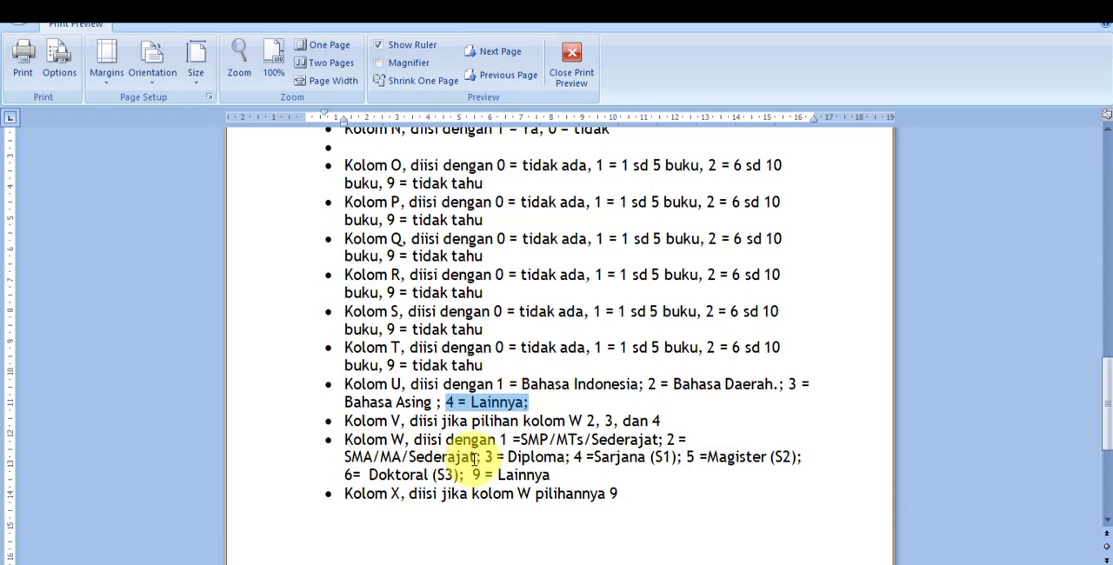
key("alt+Tab")
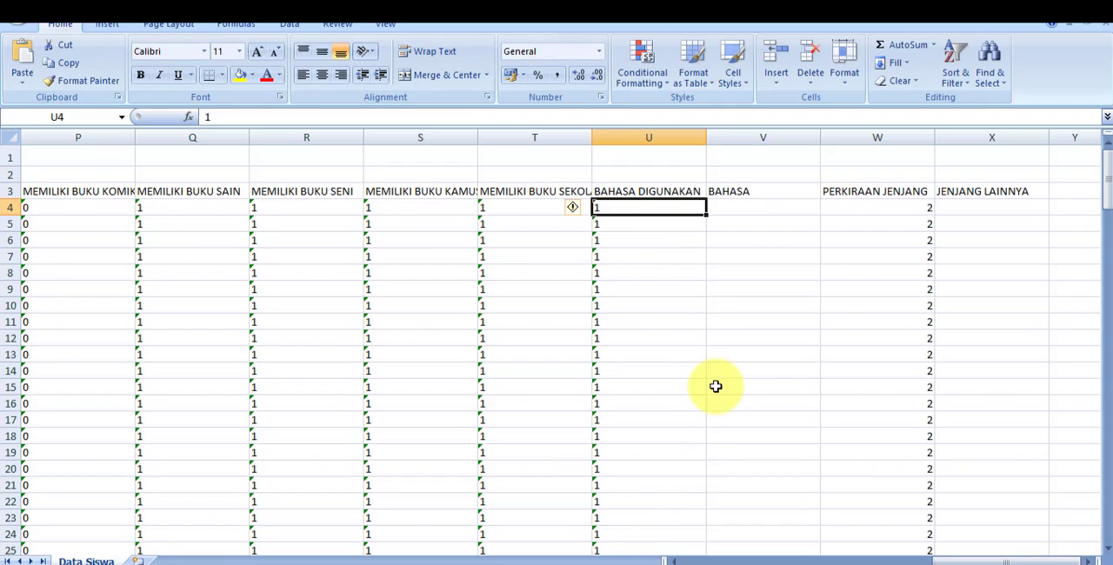
- Examine PERKIRAAN JENJANG, BAHASA and JENJANG LAINNYA in cells W4, V4 and X4 of the student sheet
left_click(861, 207)
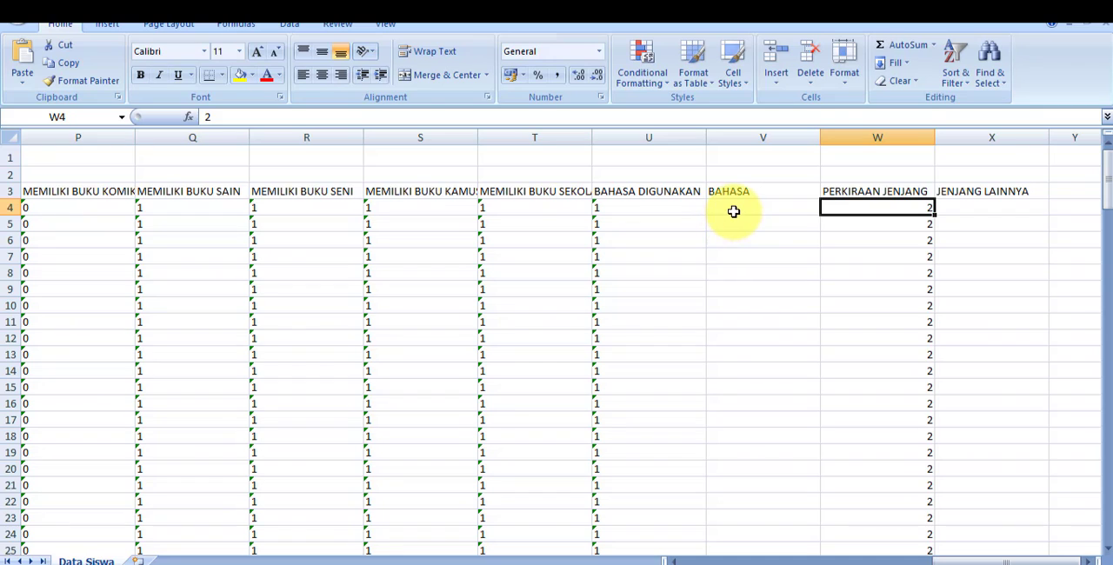
left_click(735, 208)
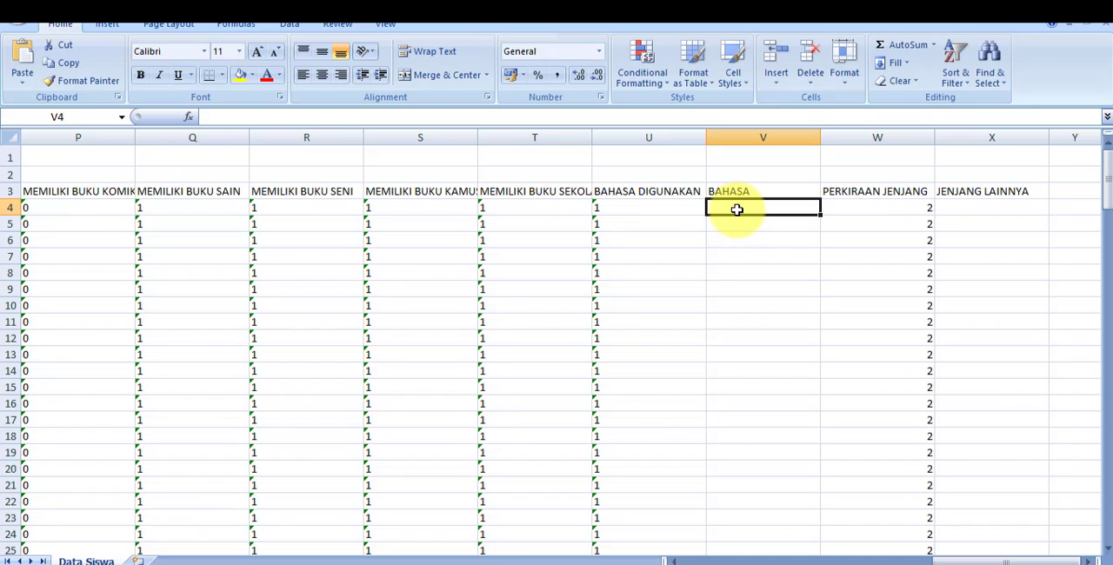
left_click(1005, 209)
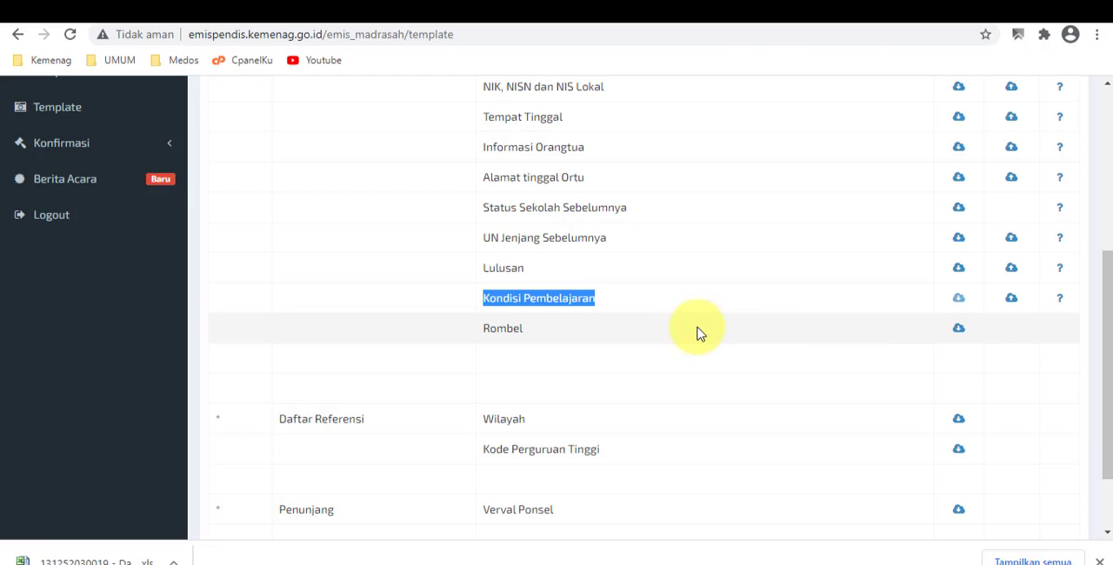
- Open the upload page for the Kondisi Pembelajaran template in EMIS Madrasah
scroll(1017, 312, "up", 3)
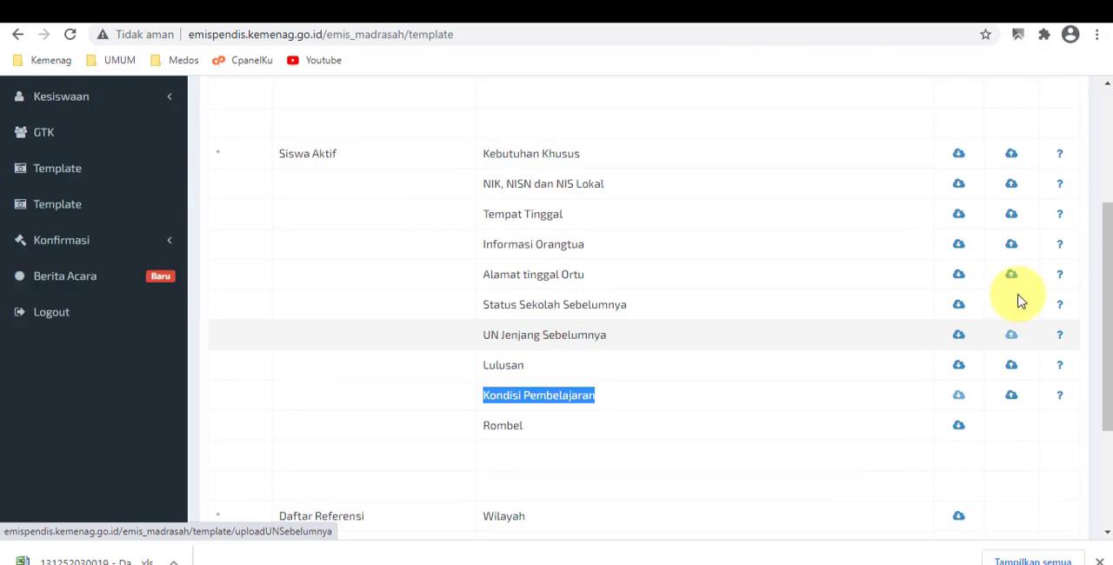
scroll(1024, 319, "down", 3)
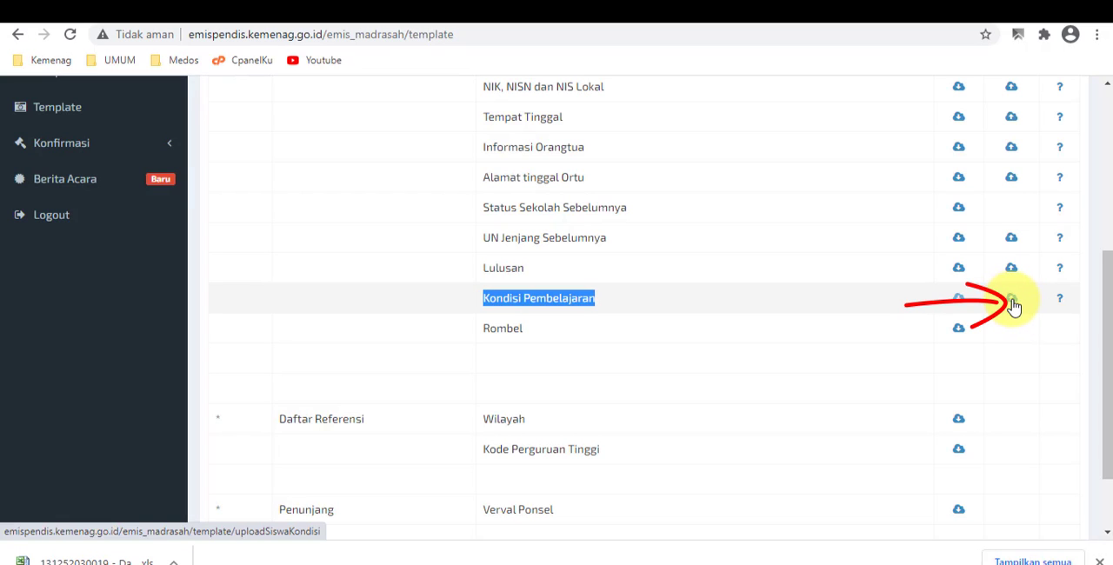
left_click(1012, 300)
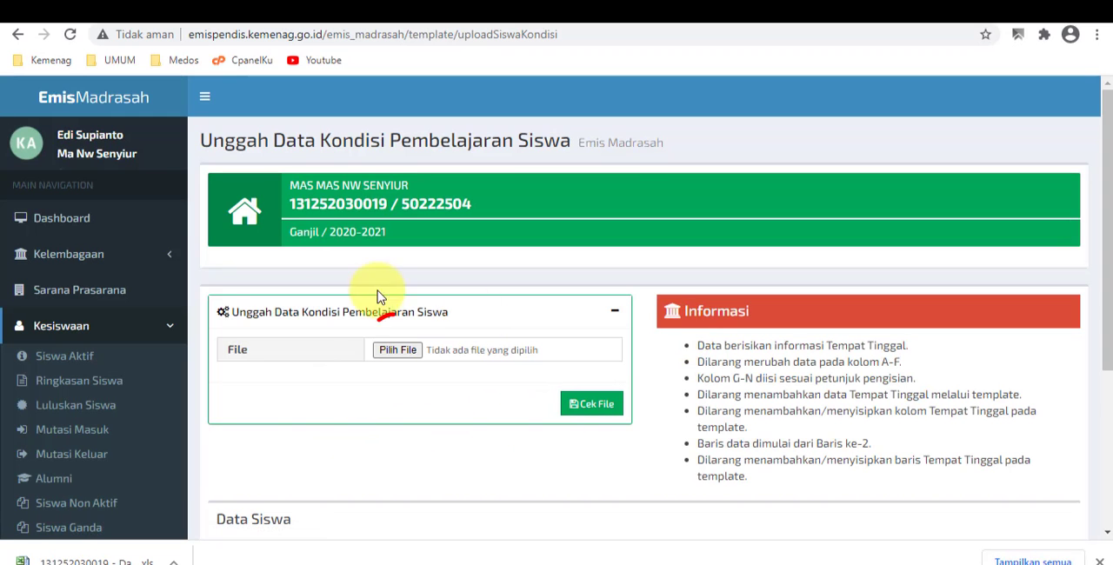
- Load today's Data Kondisi Pembelajaran Excel file from Downloads into the upload form with Cek File and acknowledge the message
left_click(395, 350)
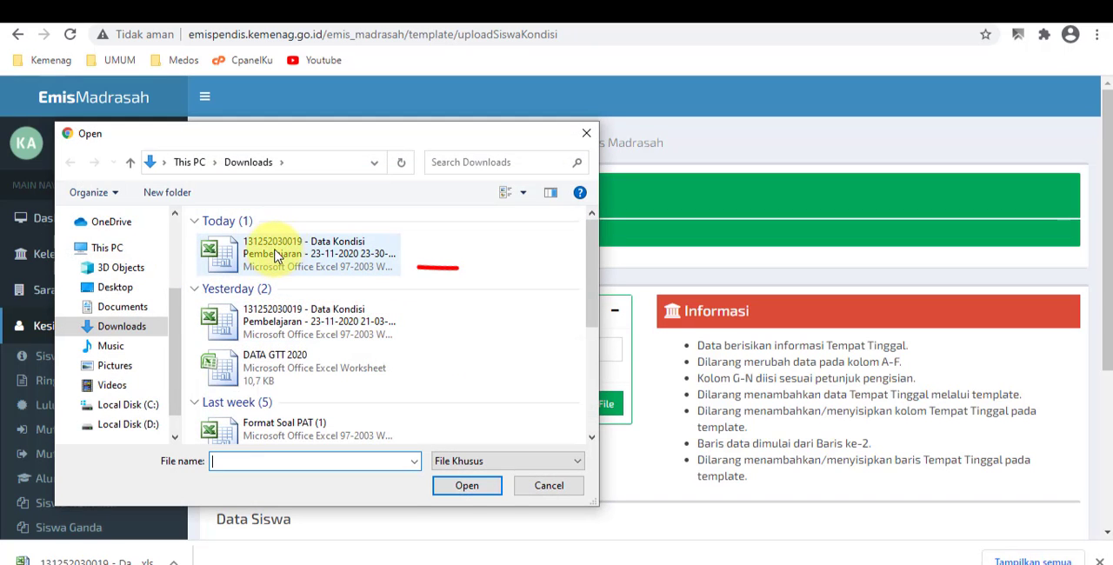
left_click(272, 255)
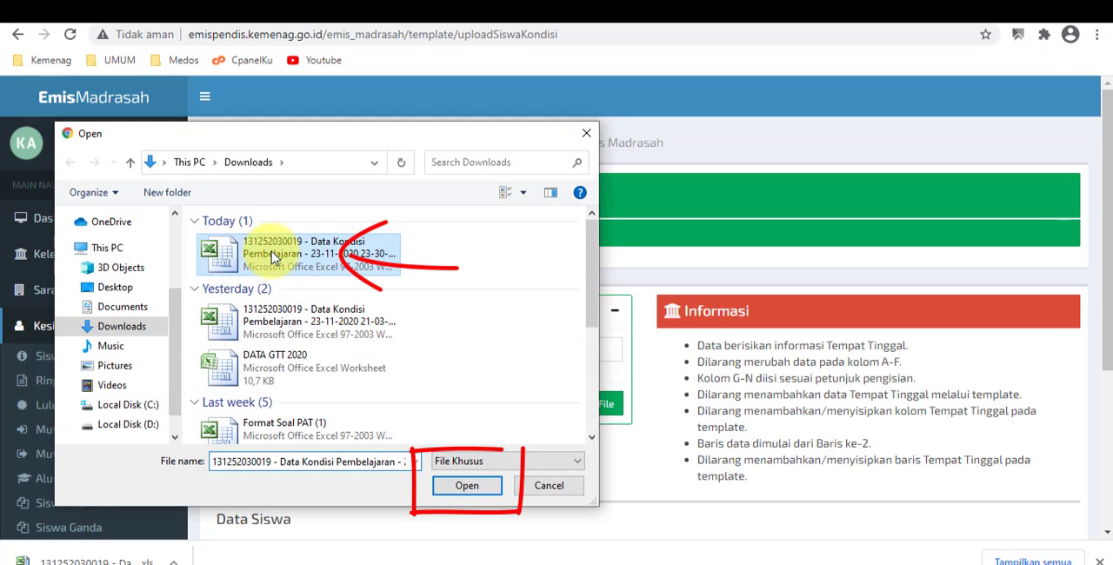
left_click(452, 486)
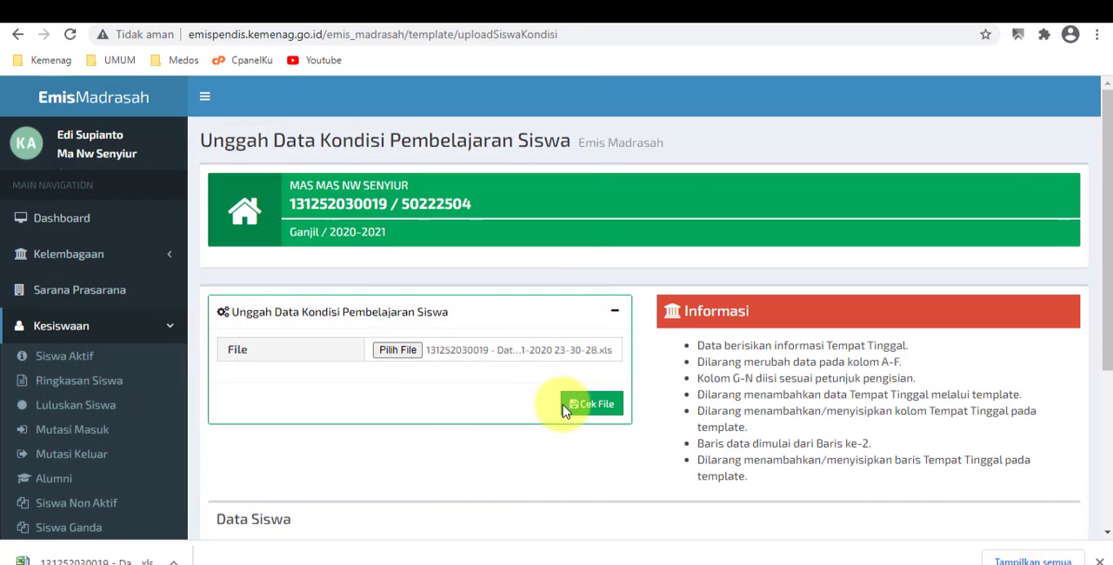
left_click(593, 402)
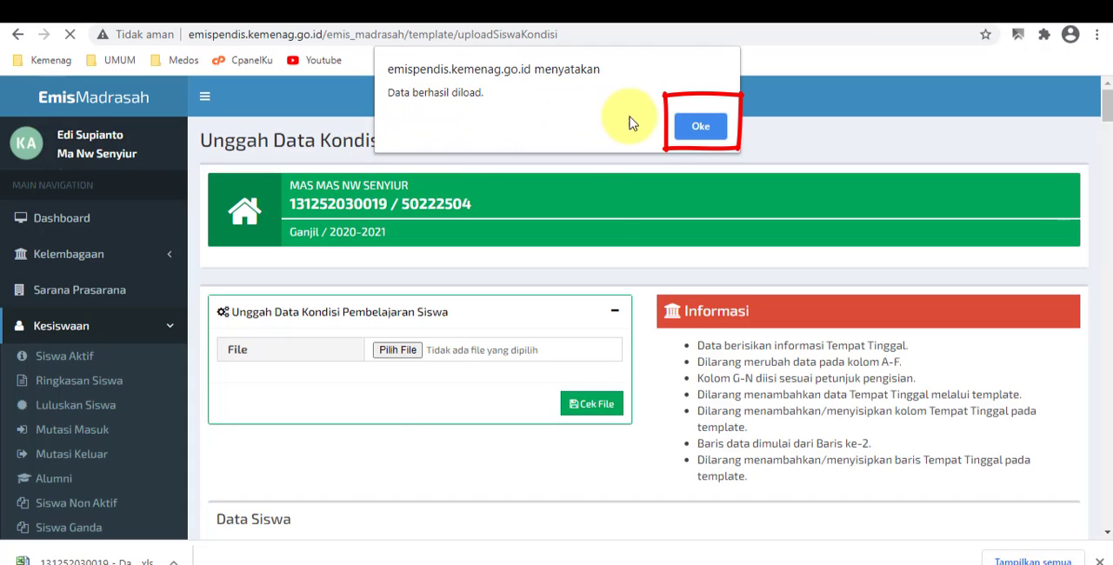
left_click(693, 123)
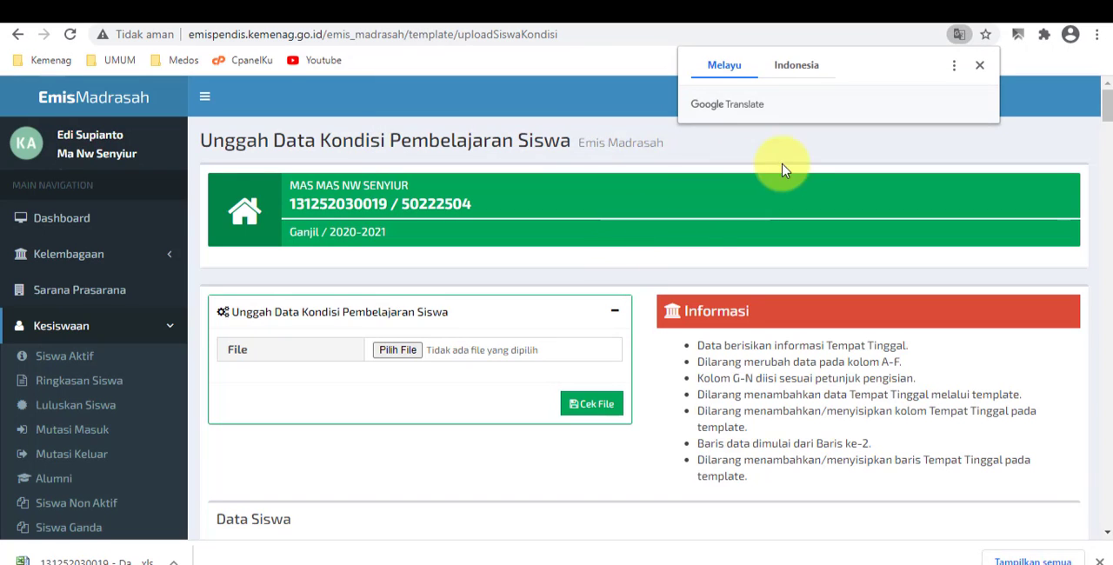
- Review the loaded student rows down to the last student, including all learning-condition columns across the table
scroll(591, 313, "down", 15)
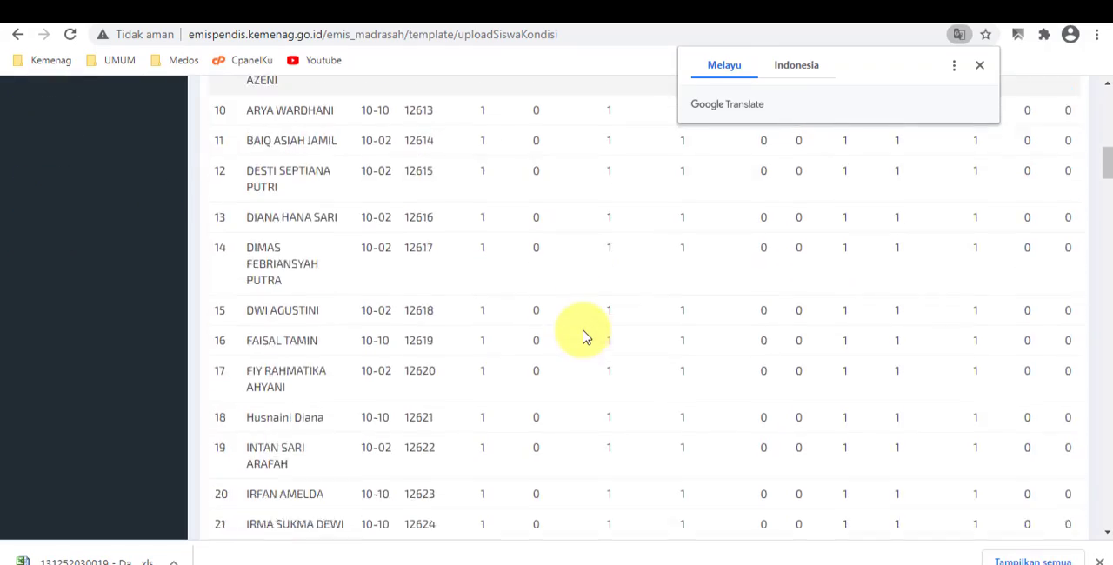
scroll(584, 338, "down", 20)
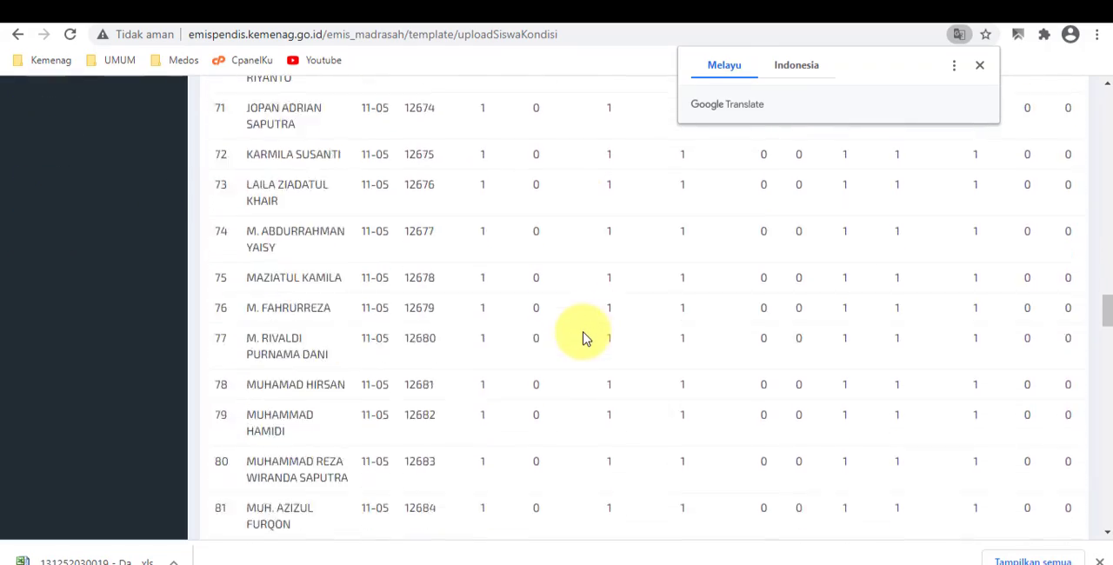
scroll(582, 339, "down", 20)
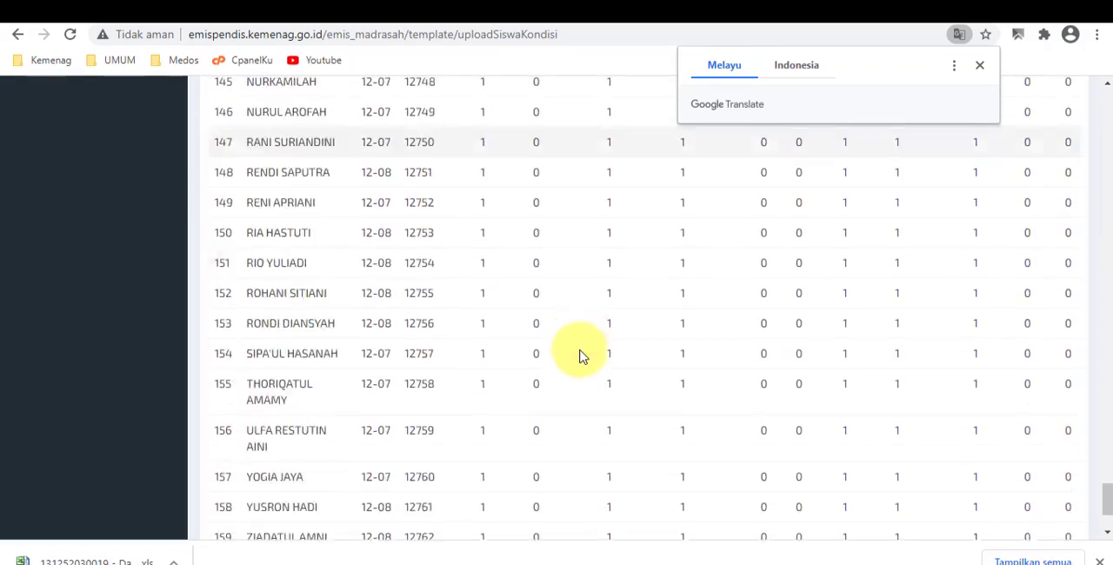
left_click_drag(571, 410, 479, 444)
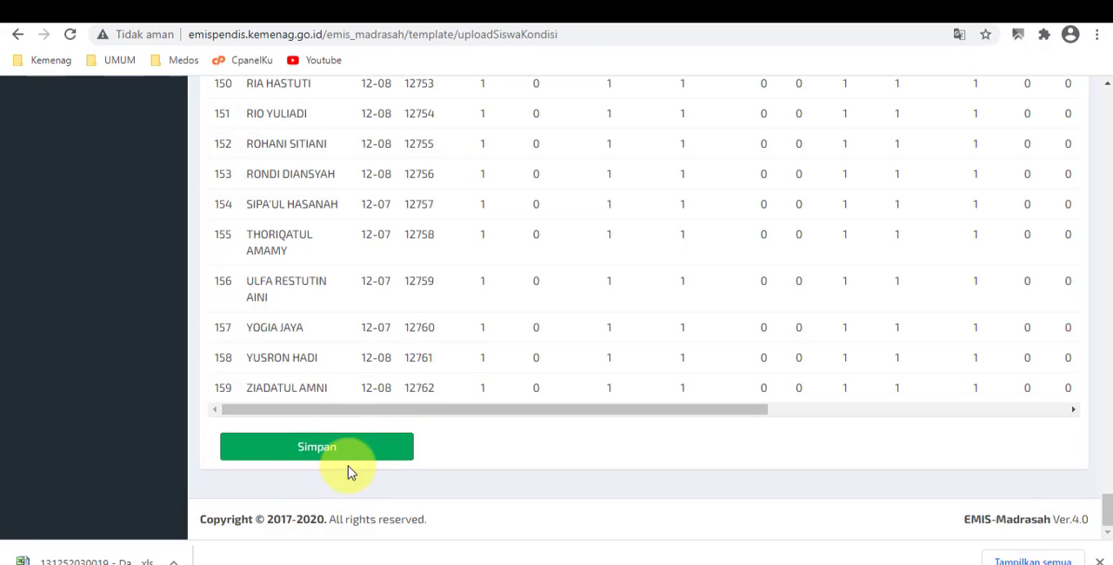
left_click_drag(459, 414, 890, 415)
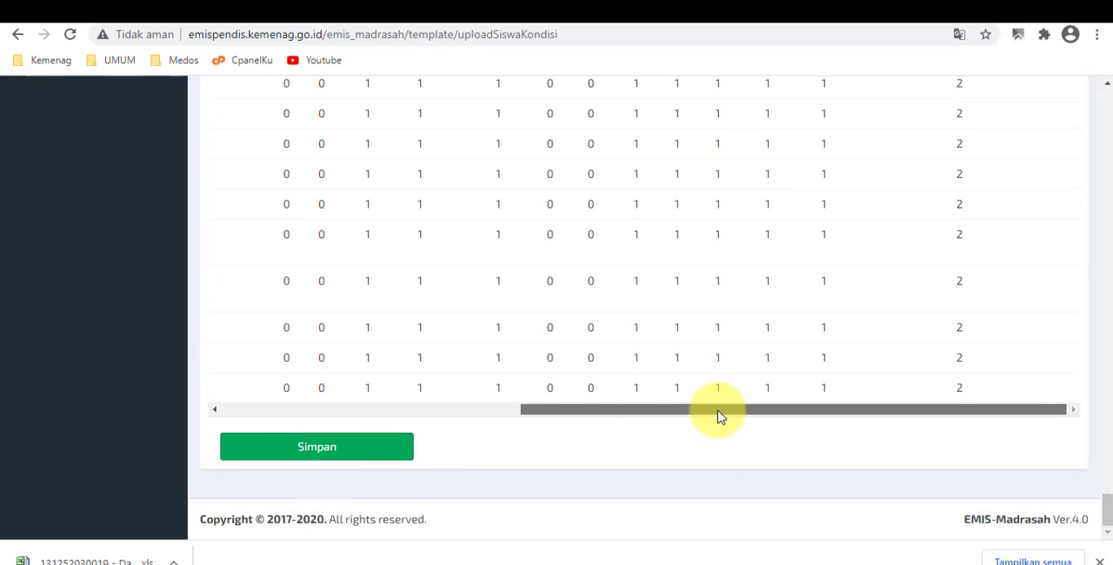
left_click_drag(718, 415, 351, 415)
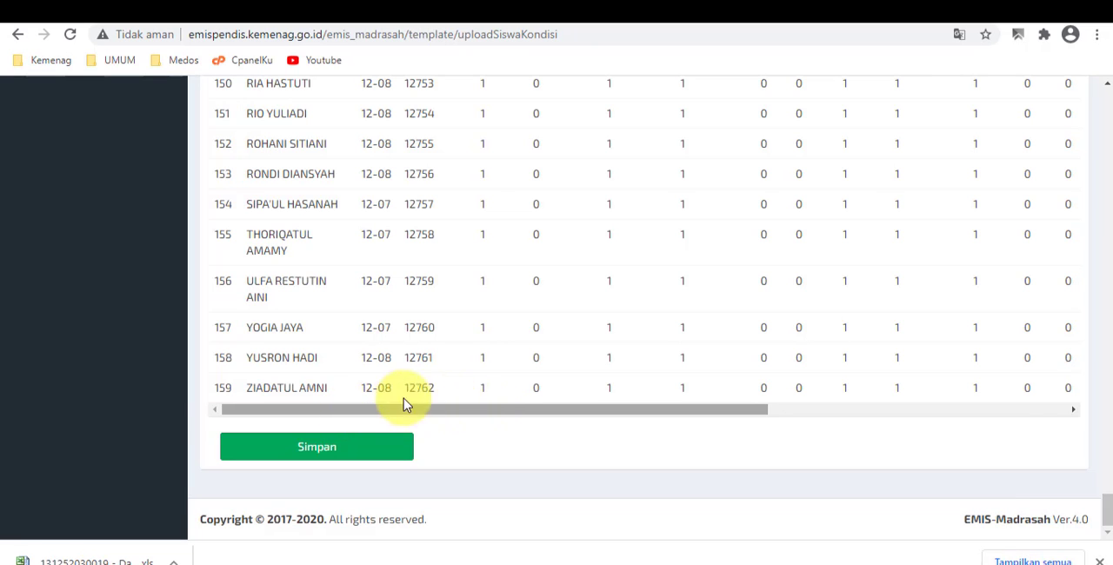
- Save the uploaded Kondisi Pembelajaran student data, affirm that it is correct, and return to the template list
left_click(292, 452)
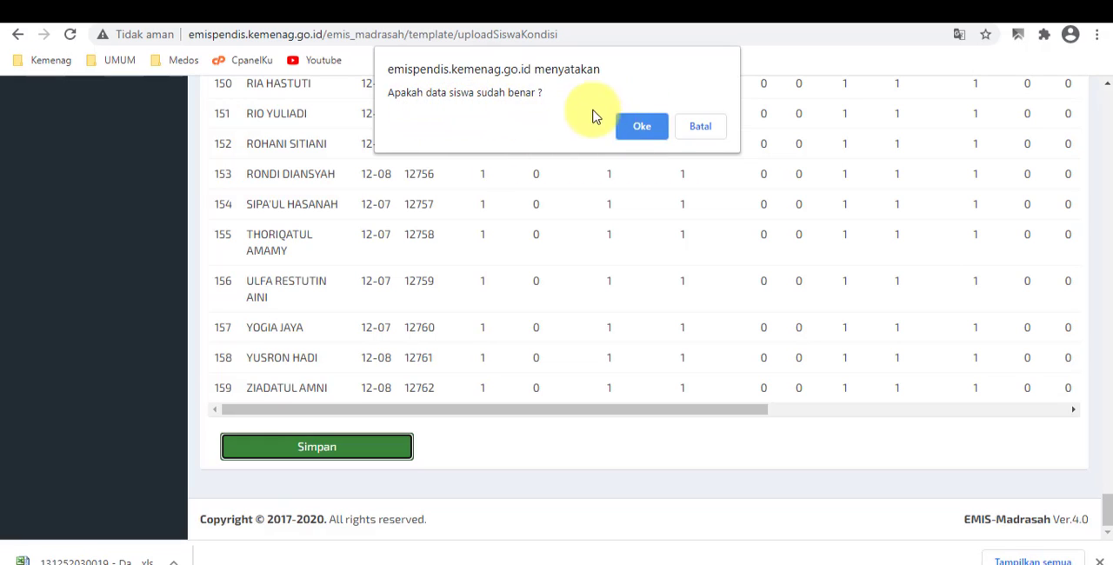
left_click(643, 134)
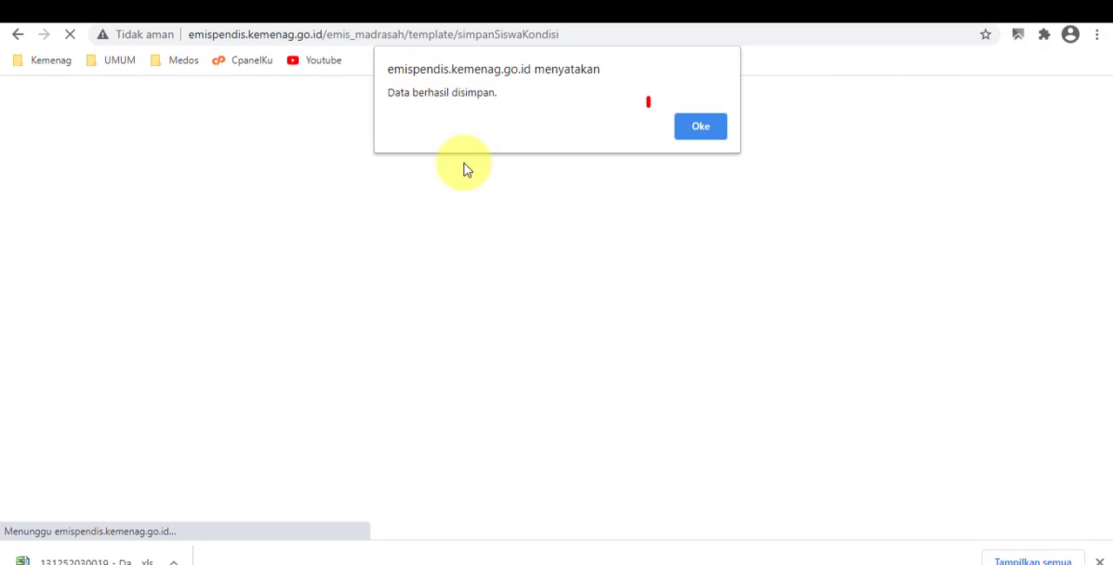
left_click(702, 128)
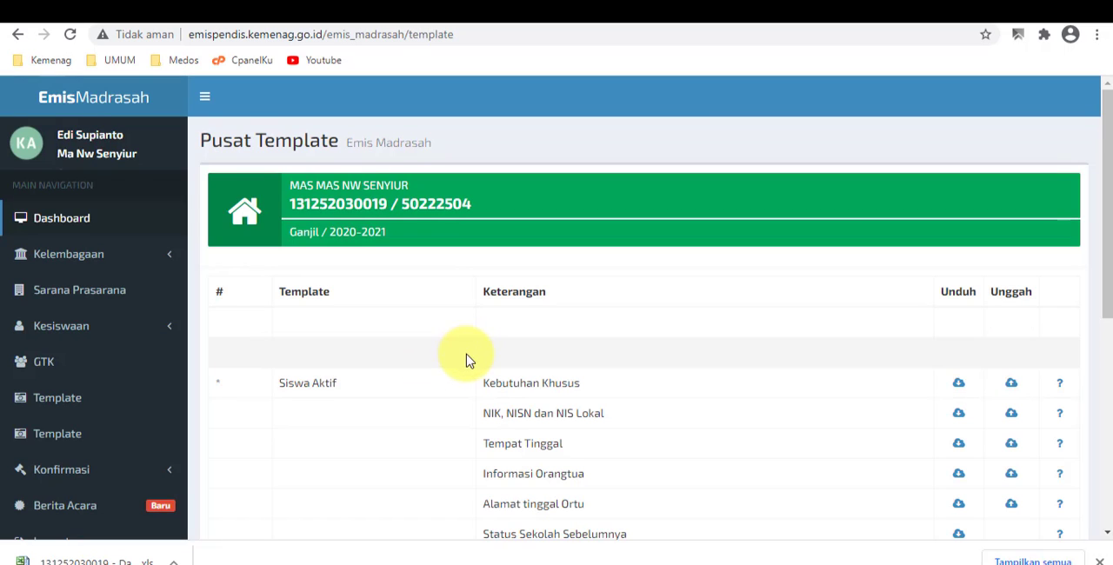
scroll(522, 383, "down", 2)
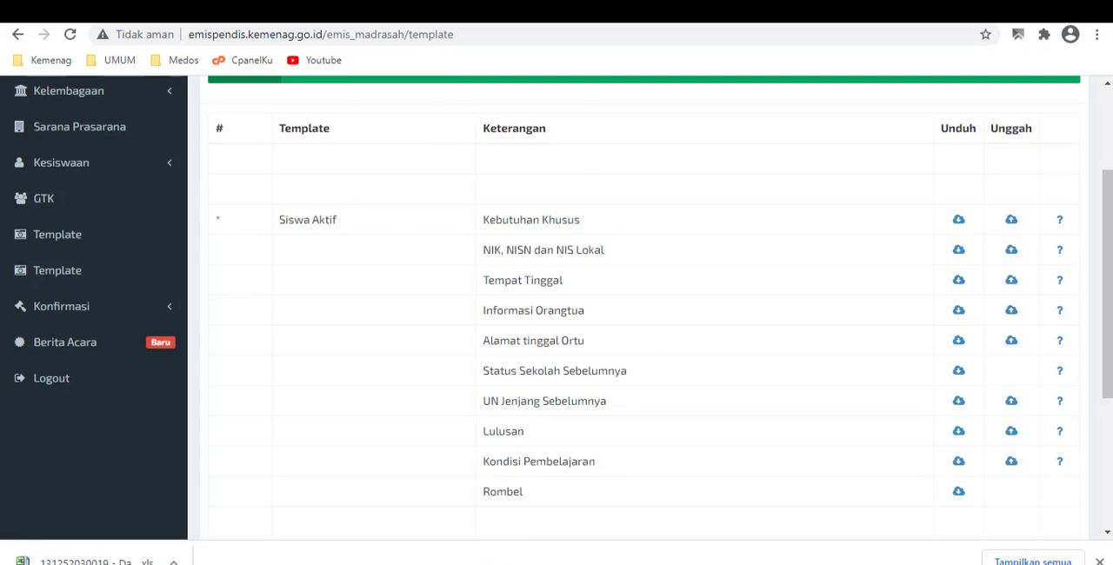
- Switch to the Word guide and read point 3 on the order for confirming the EMIS data
left_click(504, 564)
scroll(548, 228, "up", 5)
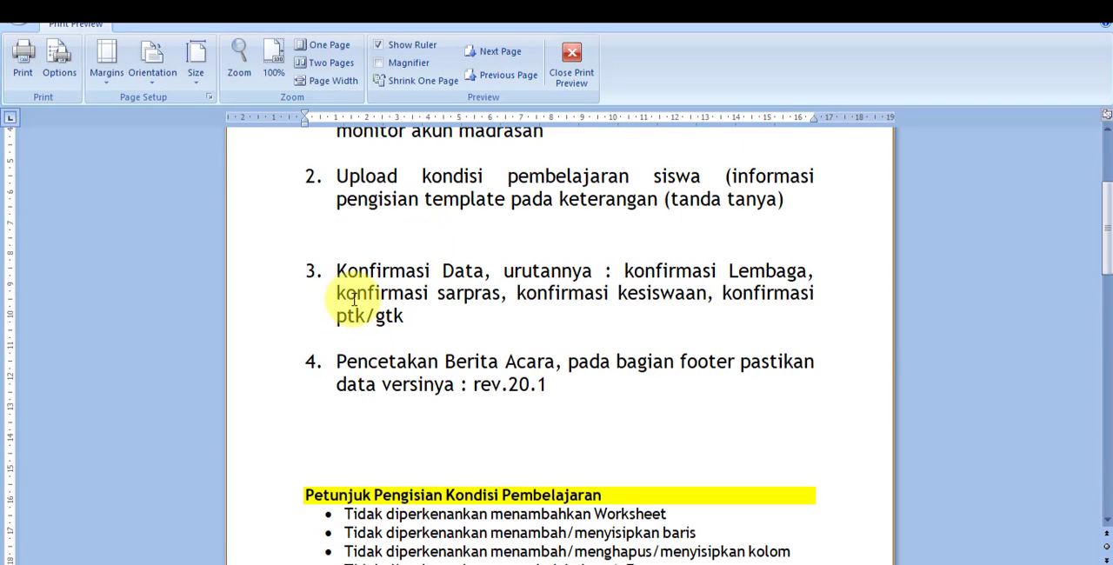
left_click_drag(365, 288, 395, 312)
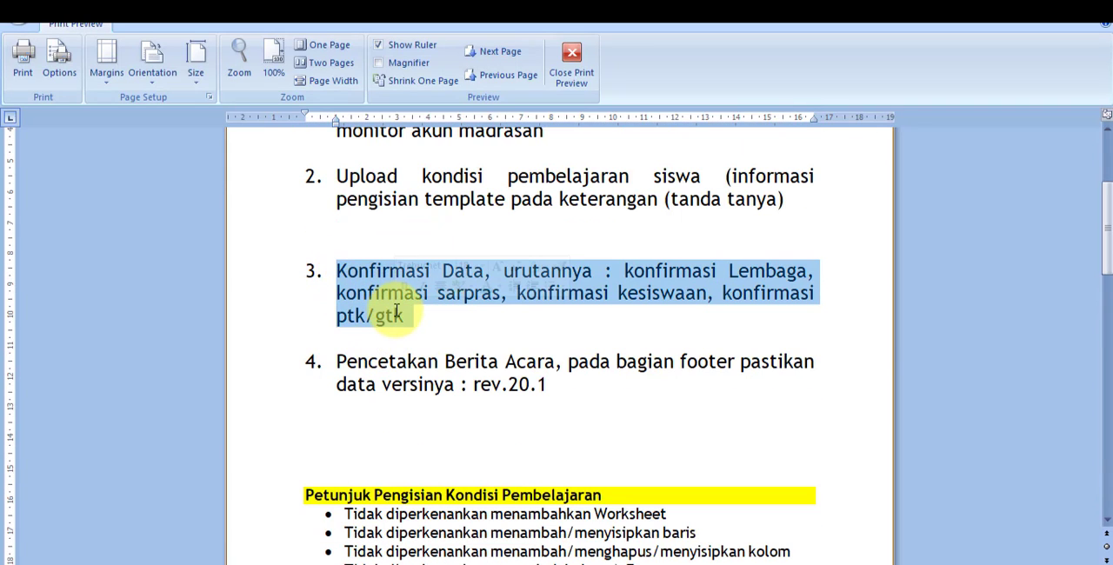
left_click(360, 273)
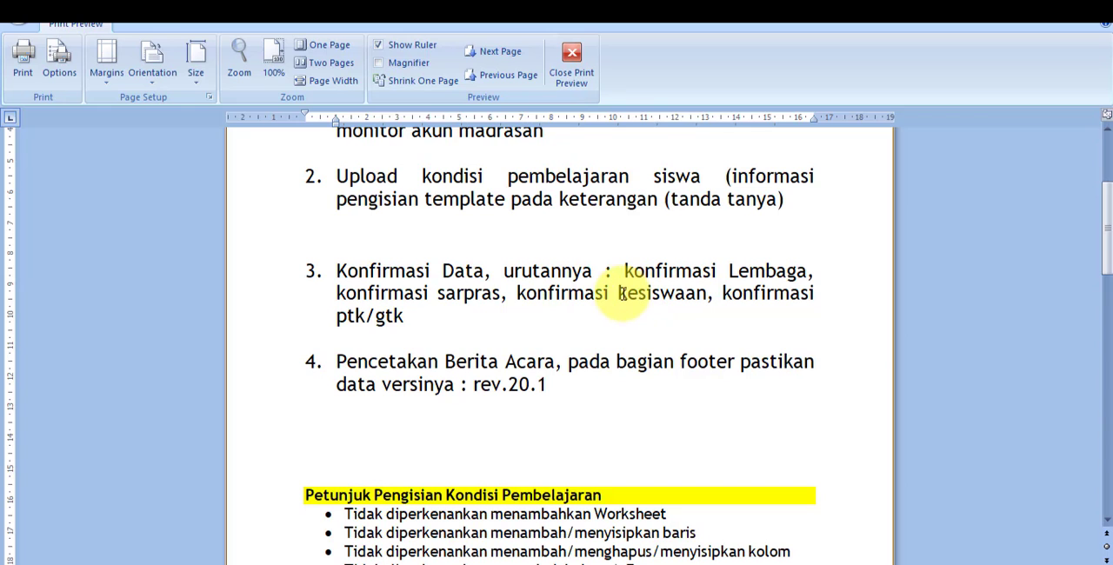
- Switch back to EMIS Madrasah in the browser, open the Kelembagaan confirmation page and review the institution's profile data
key("alt+Tab")
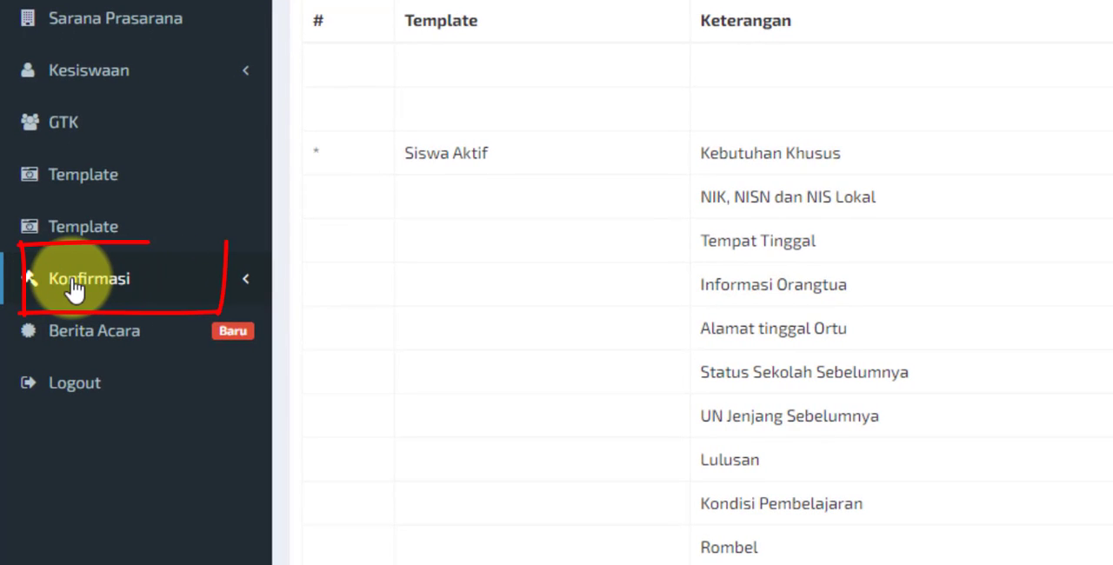
left_click(131, 288)
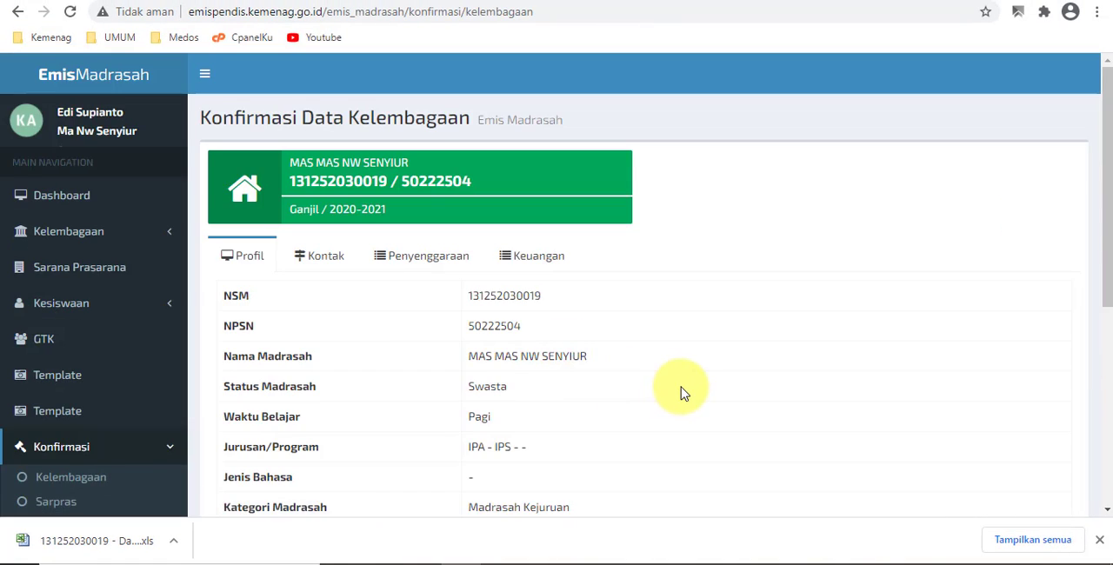
scroll(681, 391, "down", 5)
scroll(695, 365, "up", 5)
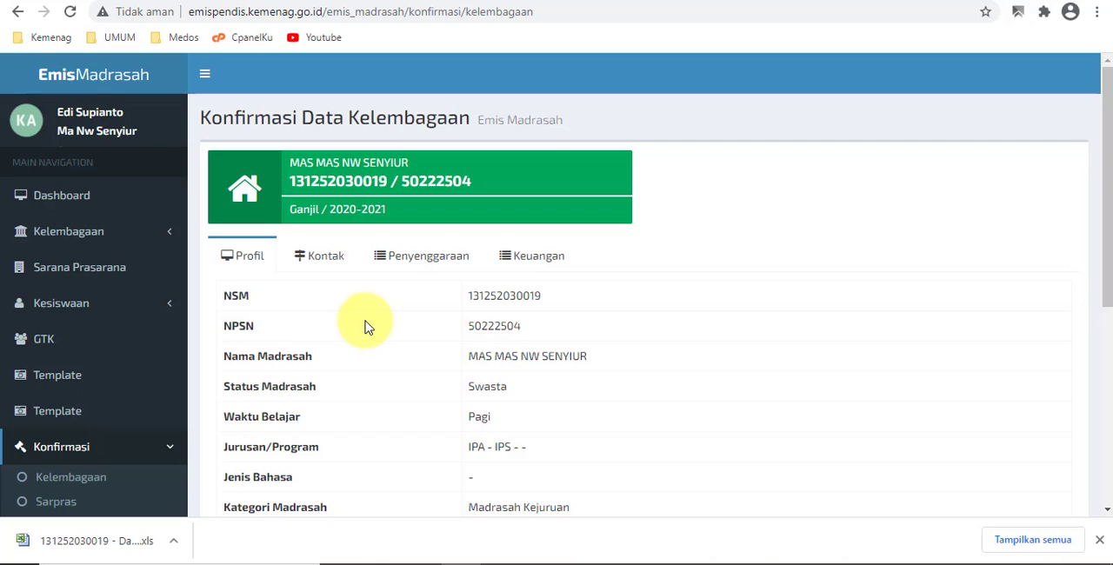
scroll(368, 324, "down", 2)
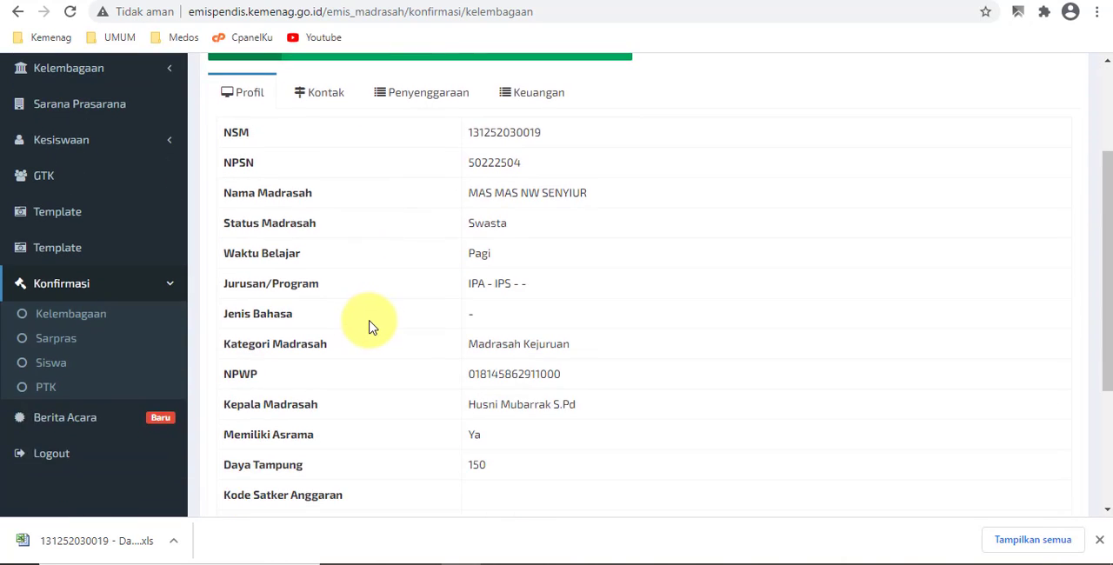
scroll(368, 324, "up", 1)
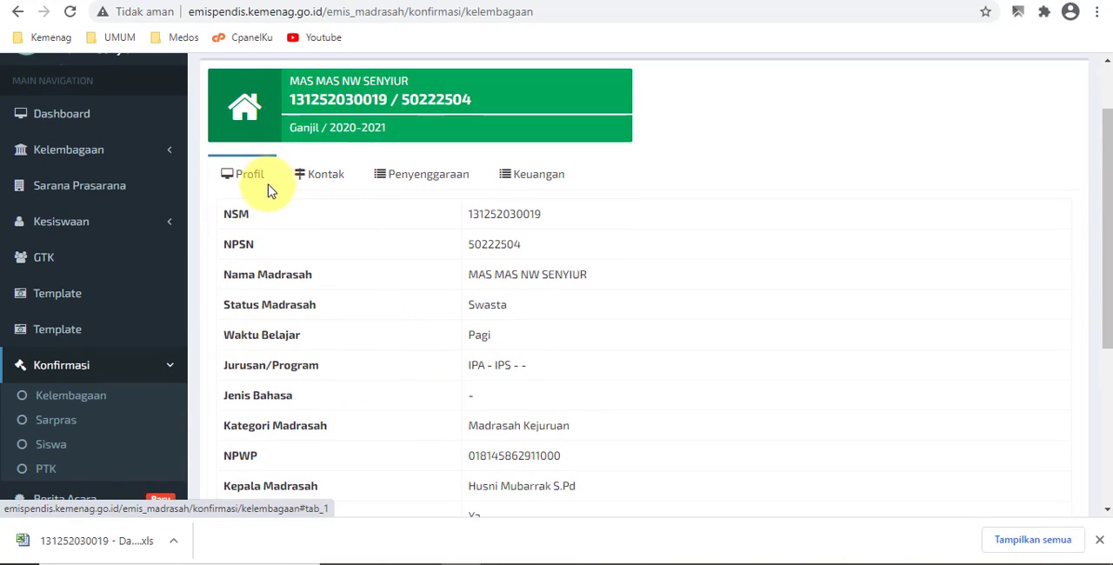
- Review the institution's Kontak, Penyenggaraan and Keuangan data down to the end of the confirmation page
left_click(323, 183)
left_click(413, 183)
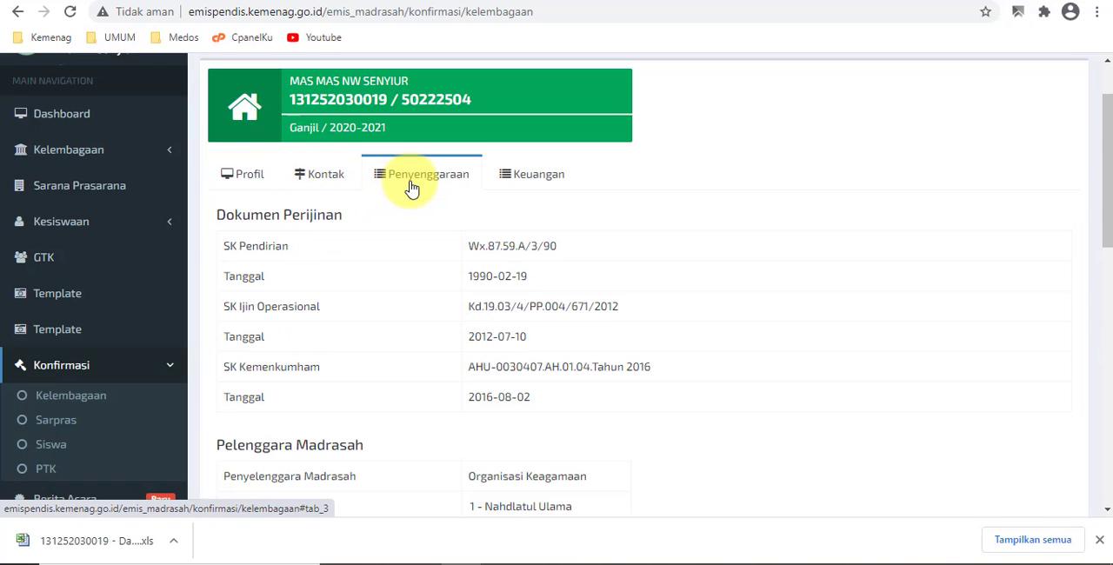
left_click(526, 174)
scroll(582, 270, "down", 4)
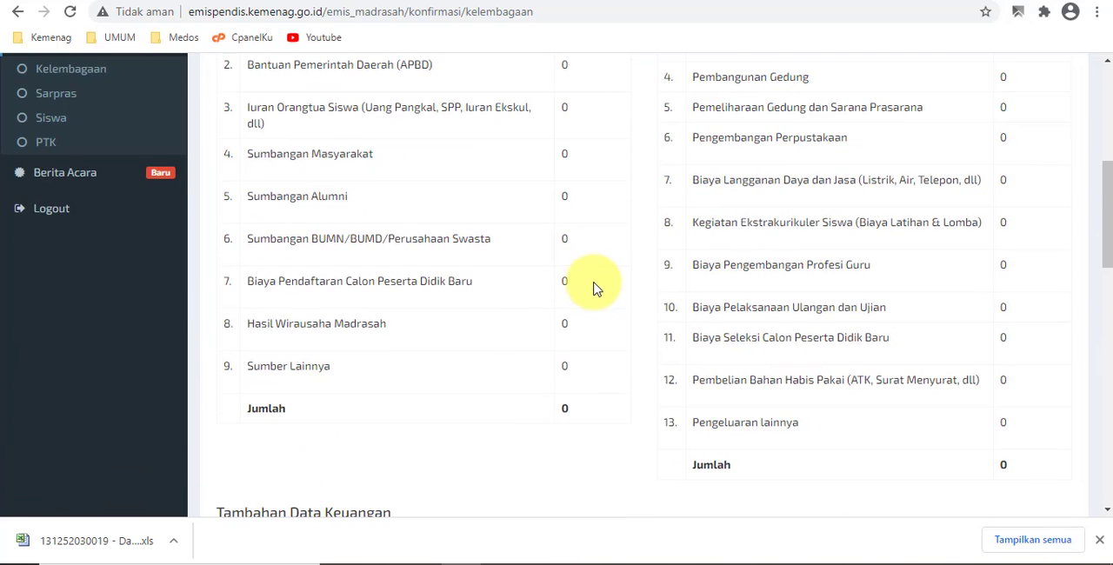
scroll(592, 288, "down", 10)
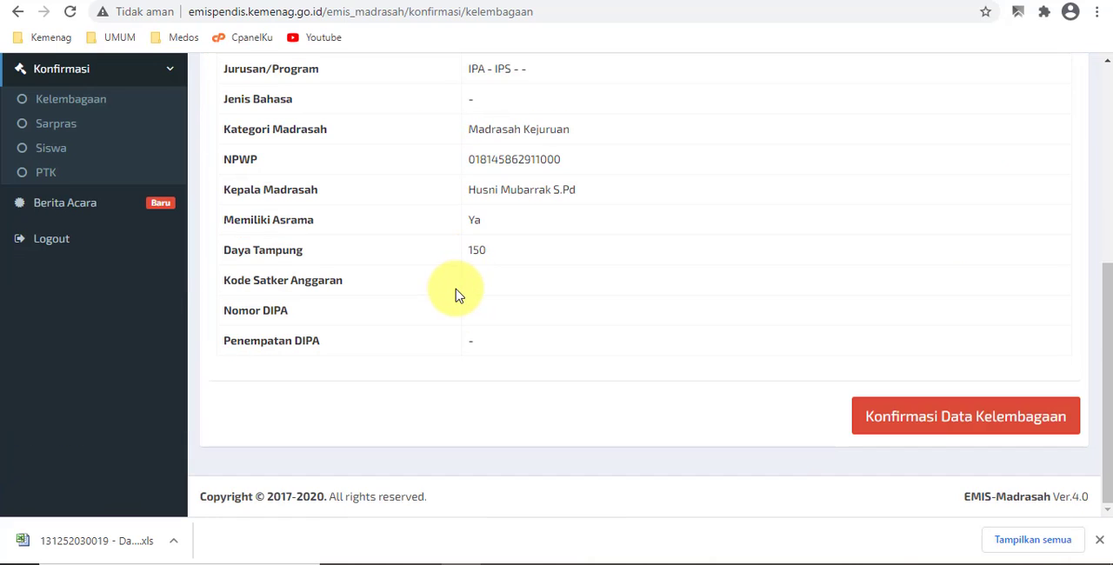
- Confirm the Kelembagaan data as complete and correct and acknowledge the message
left_click(986, 426)
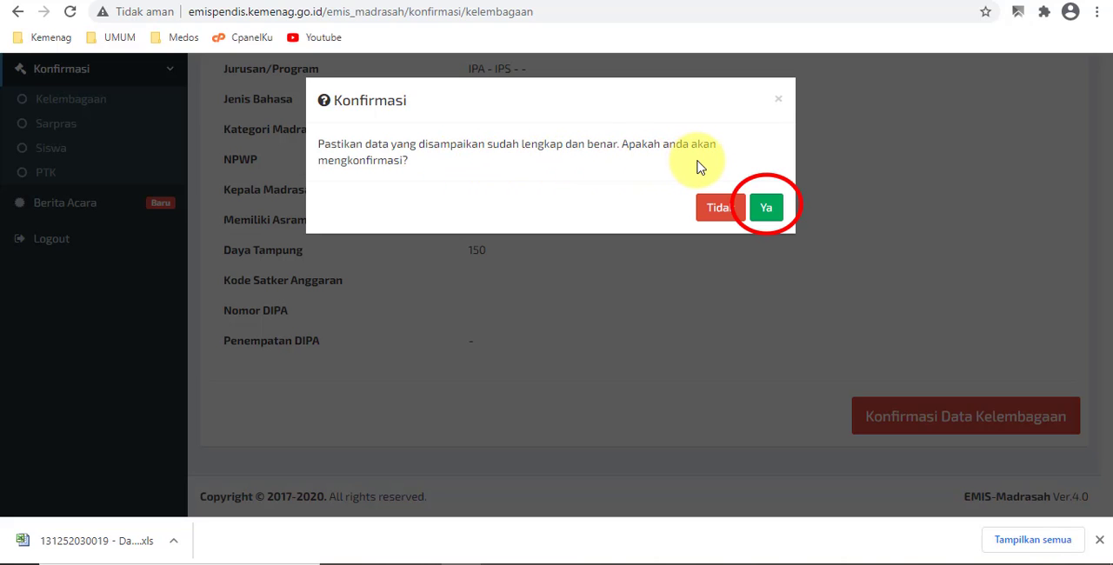
left_click(767, 212)
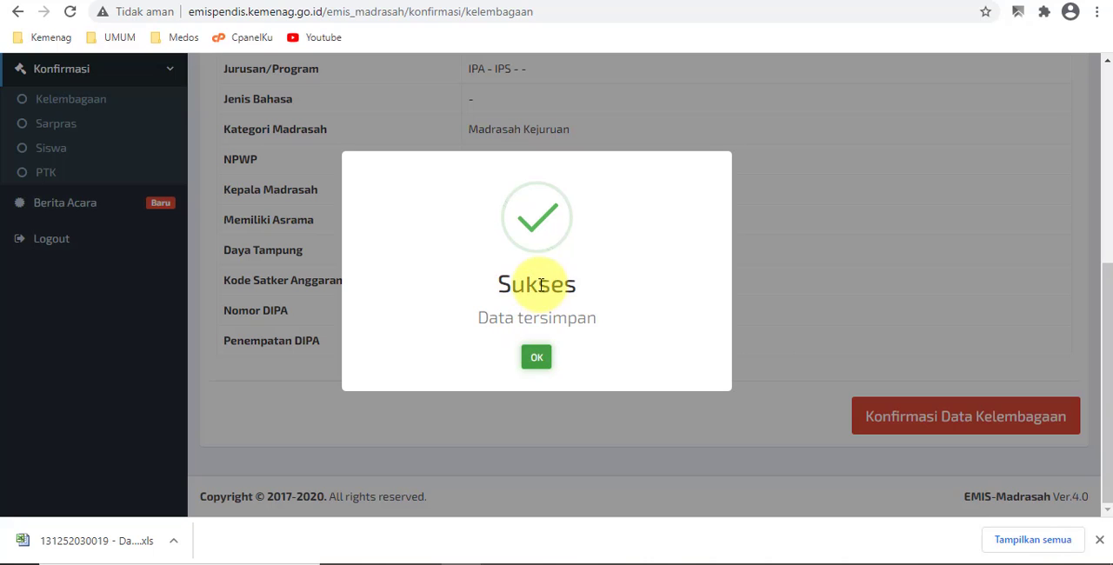
left_click(537, 356)
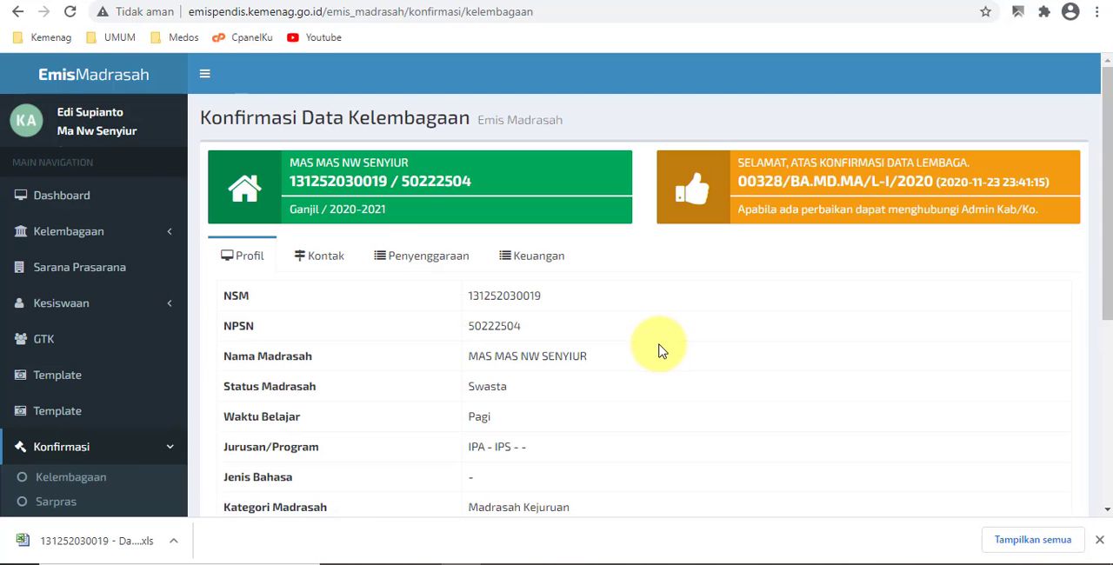
- Open the Sarpras confirmation page and review the land, building, facility and room tables
scroll(294, 316, "down", 3)
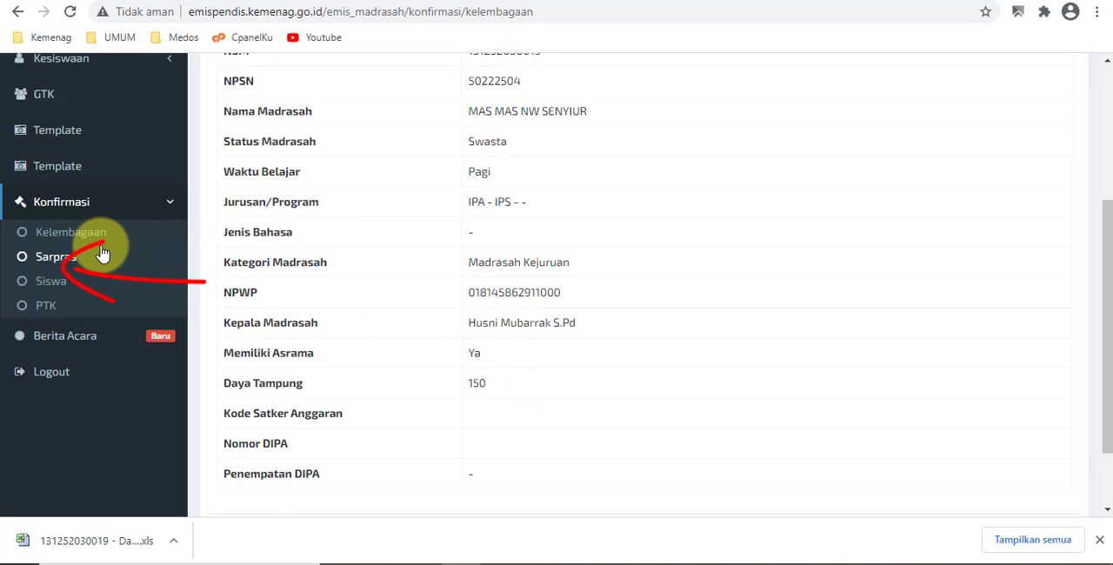
left_click(48, 266)
scroll(452, 352, "down", 5)
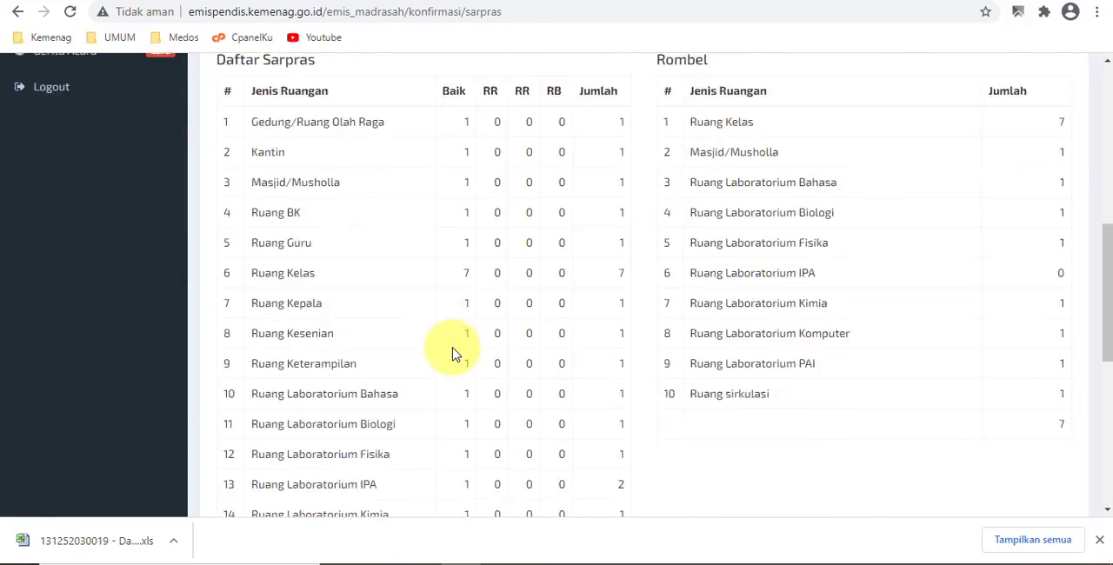
scroll(452, 353, "down", 5)
scroll(589, 345, "up", 10)
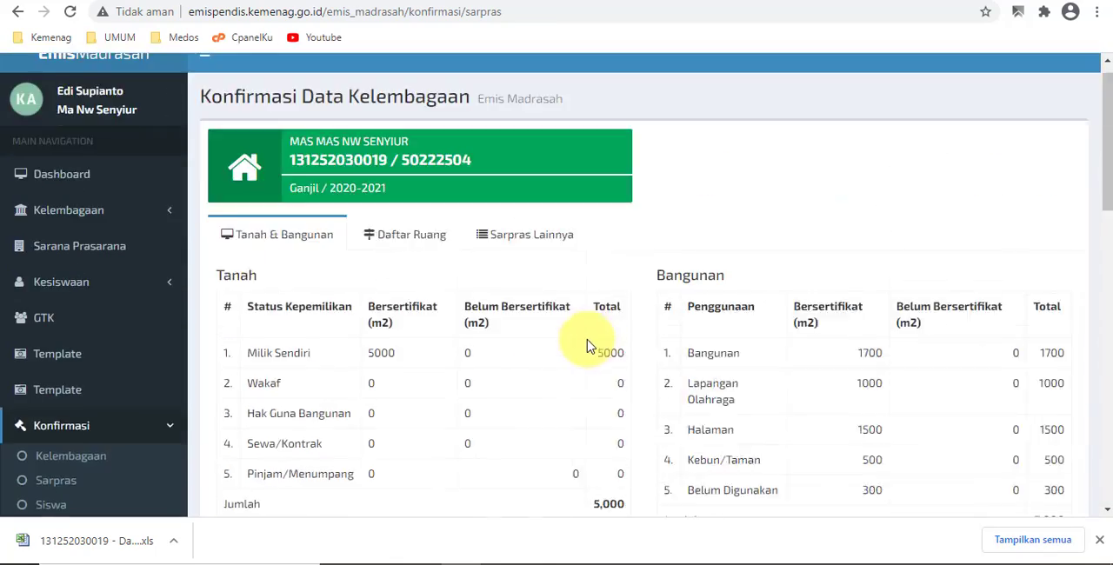
scroll(589, 345, "down", 10)
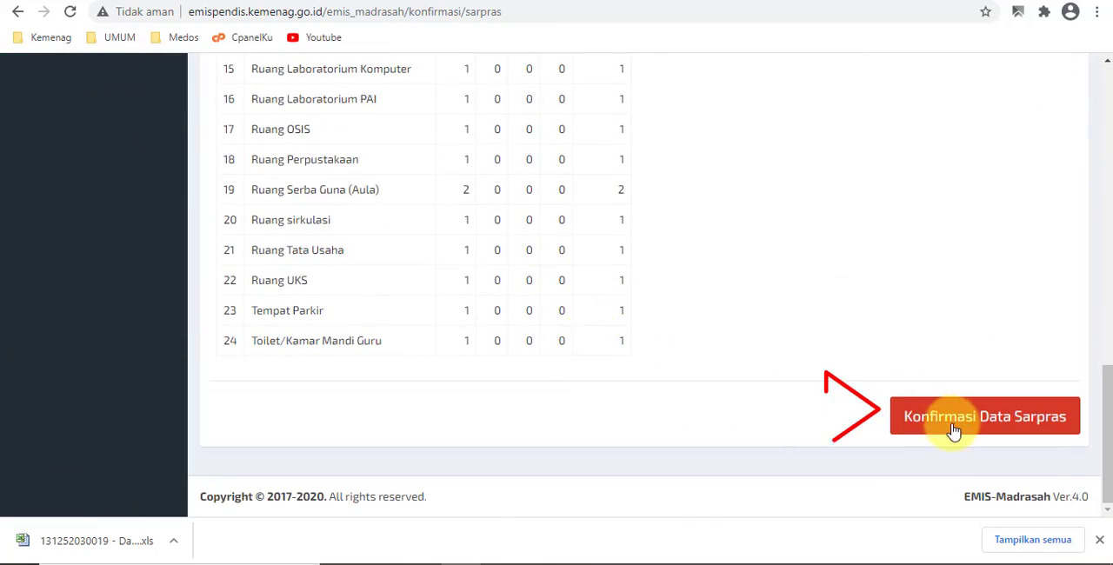
scroll(45, 205, "up", 7)
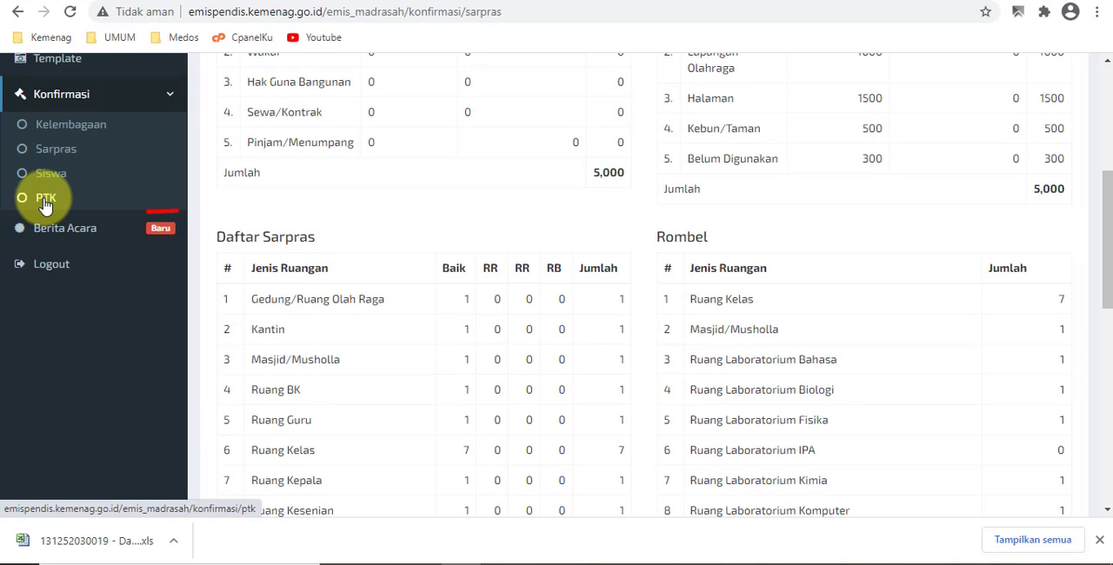
- Open the PTK confirmation page, check the GTK recap, and confirm the PTK data as complete and correct
left_click(45, 204)
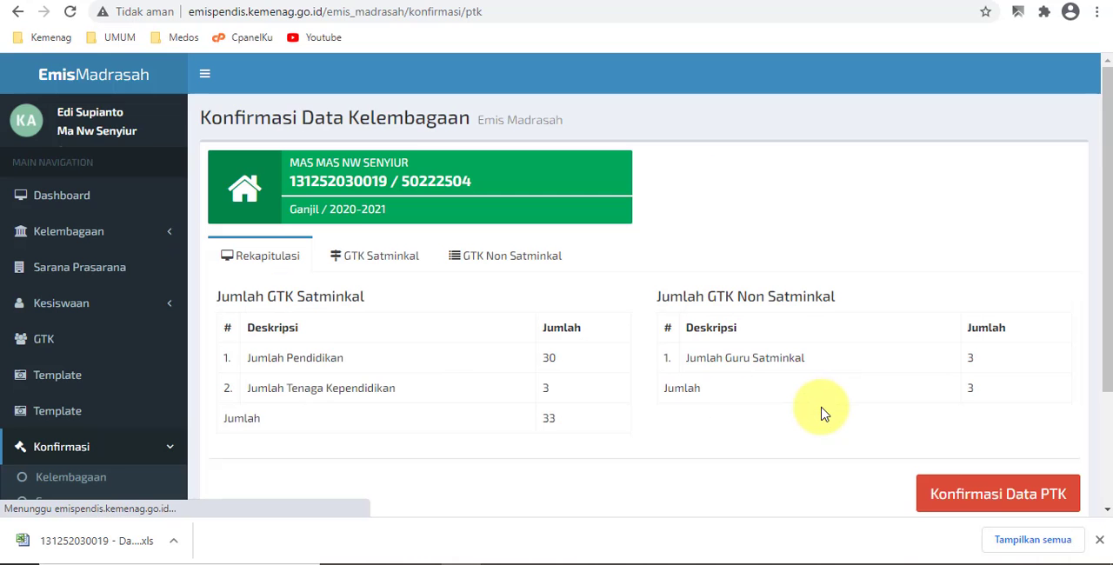
scroll(817, 409, "down", 4)
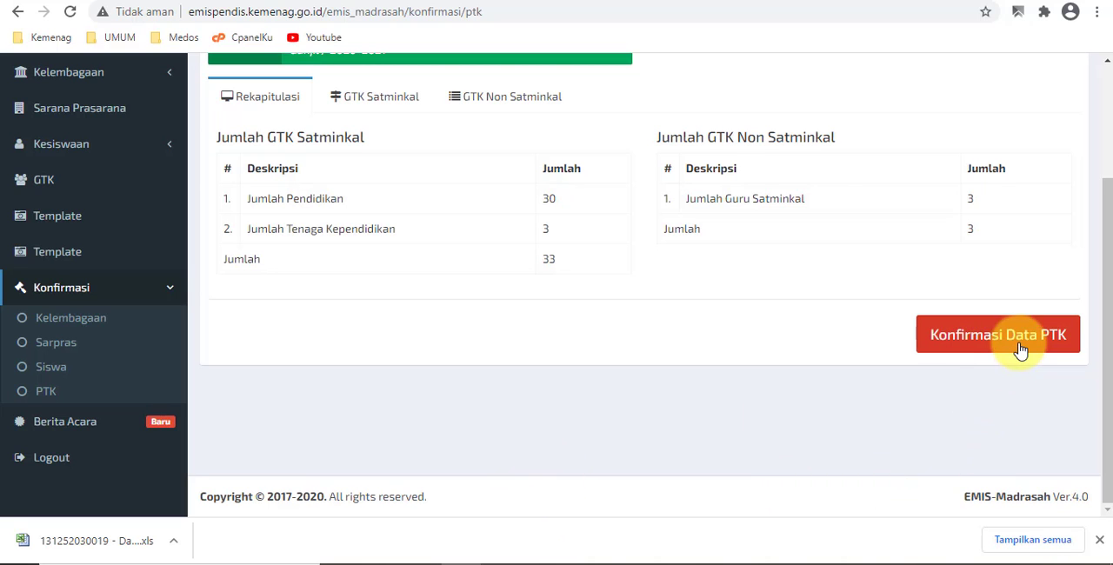
scroll(1015, 352, "up", 1)
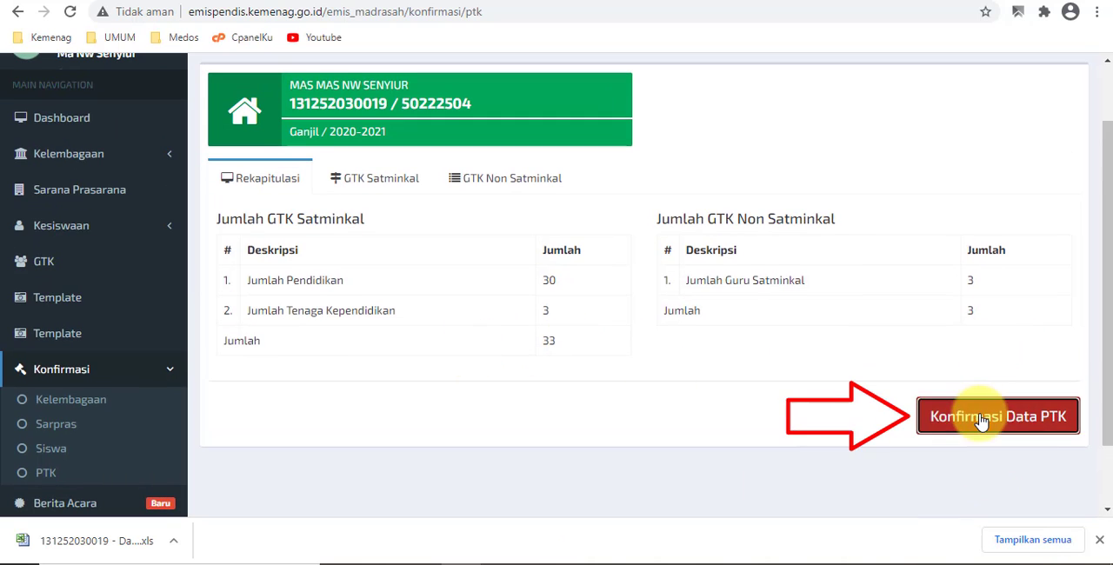
left_click(927, 412)
left_click(766, 207)
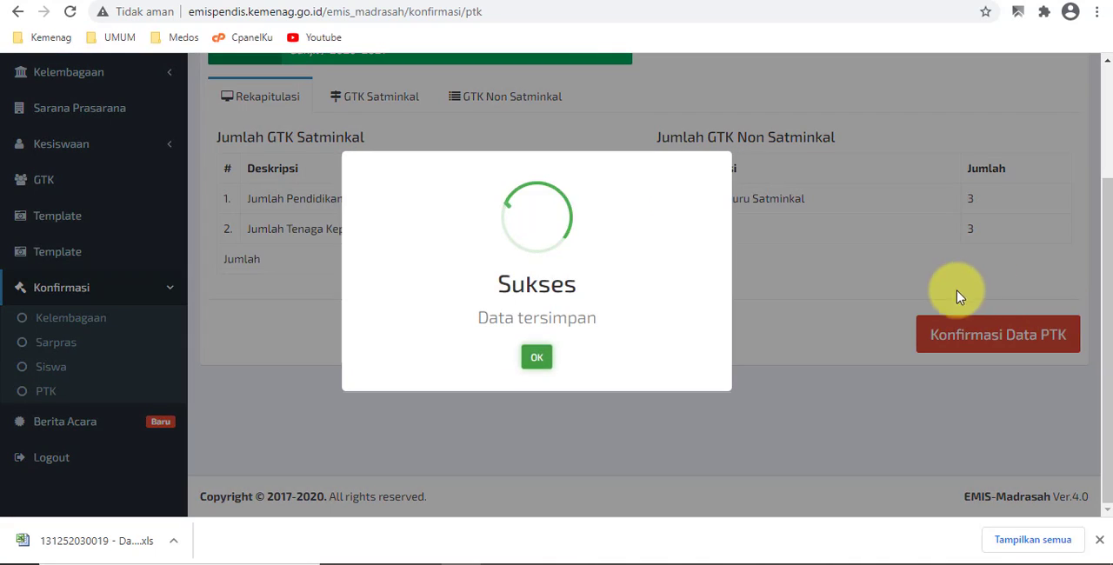
left_click(536, 358)
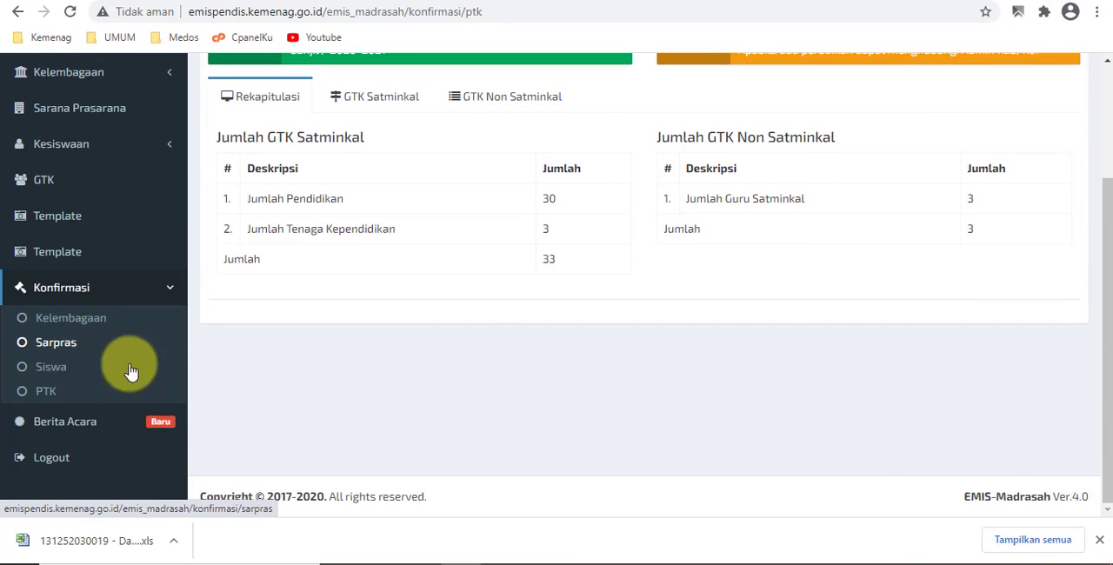
- Return to the Sarpras confirmation page and confirm the facility data as complete and correct
left_click(105, 346)
scroll(556, 417, "down", 15)
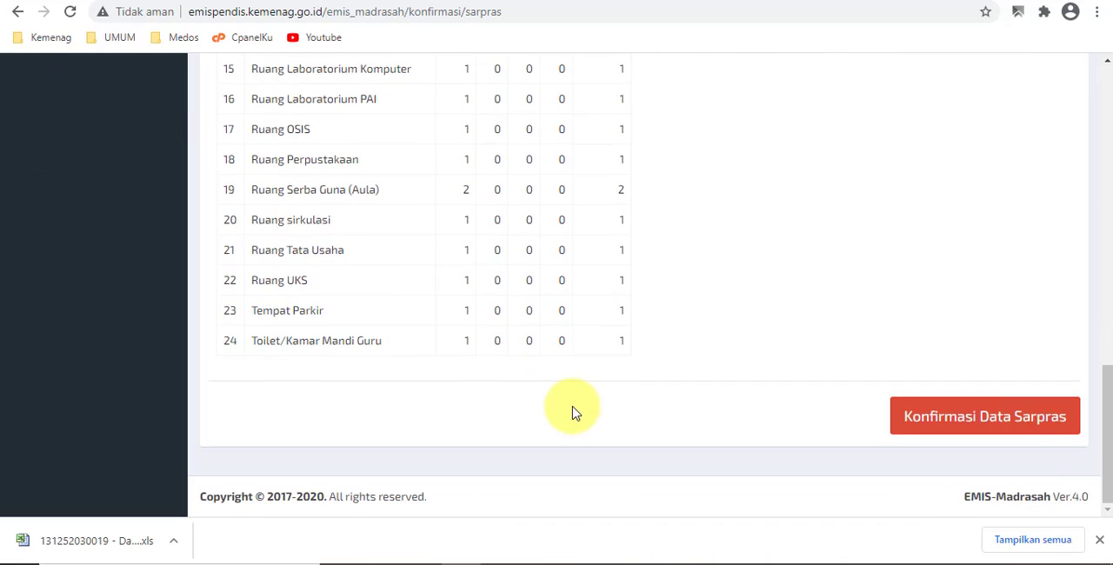
left_click(987, 424)
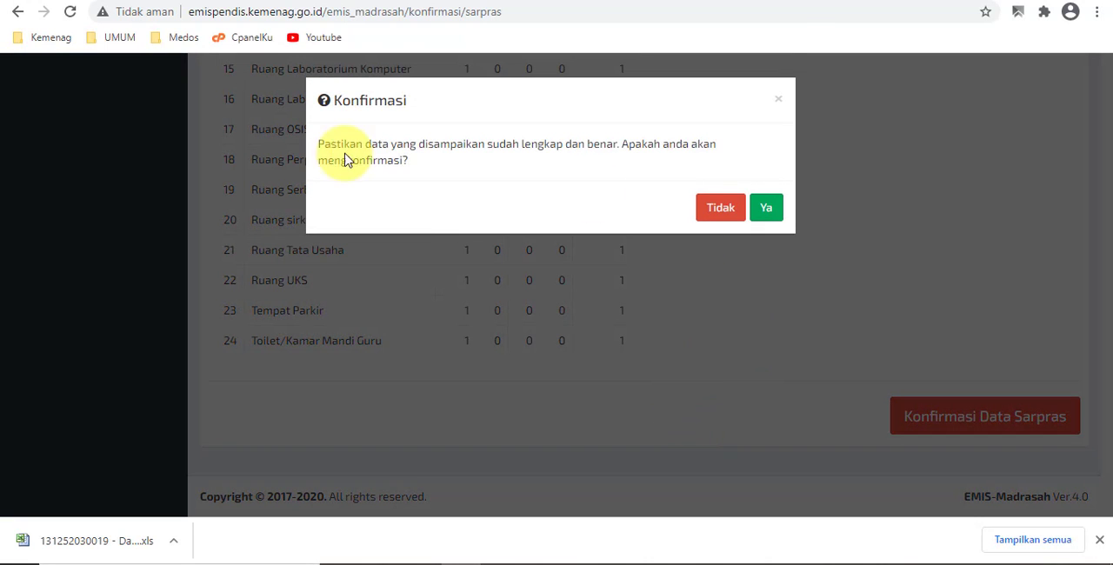
left_click(767, 210)
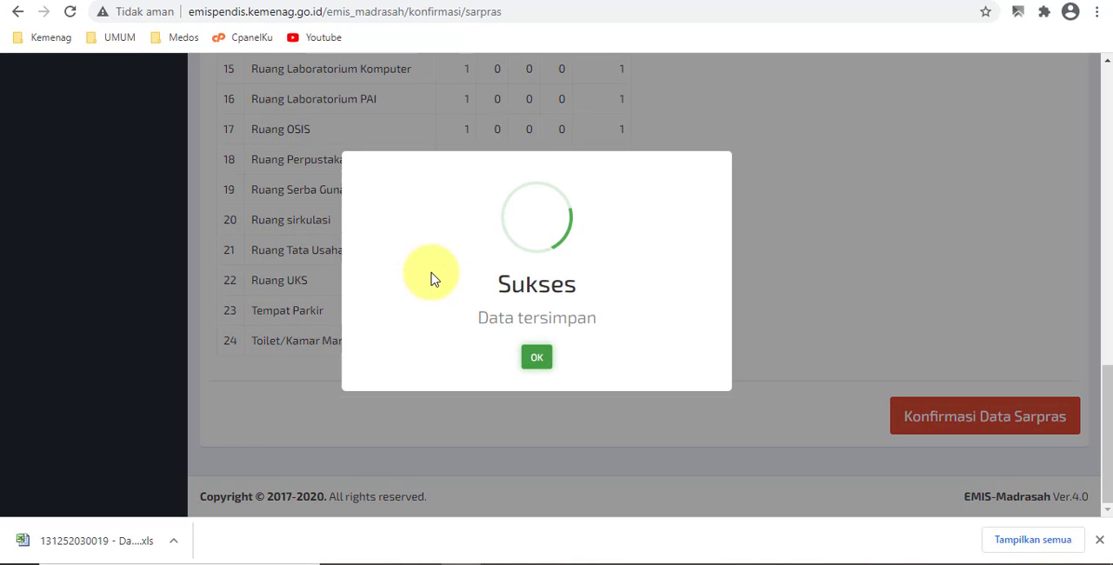
left_click(532, 351)
- Open the Siswa confirmation page and review the student recap tables by class, age and data completeness
scroll(470, 330, "down", 13)
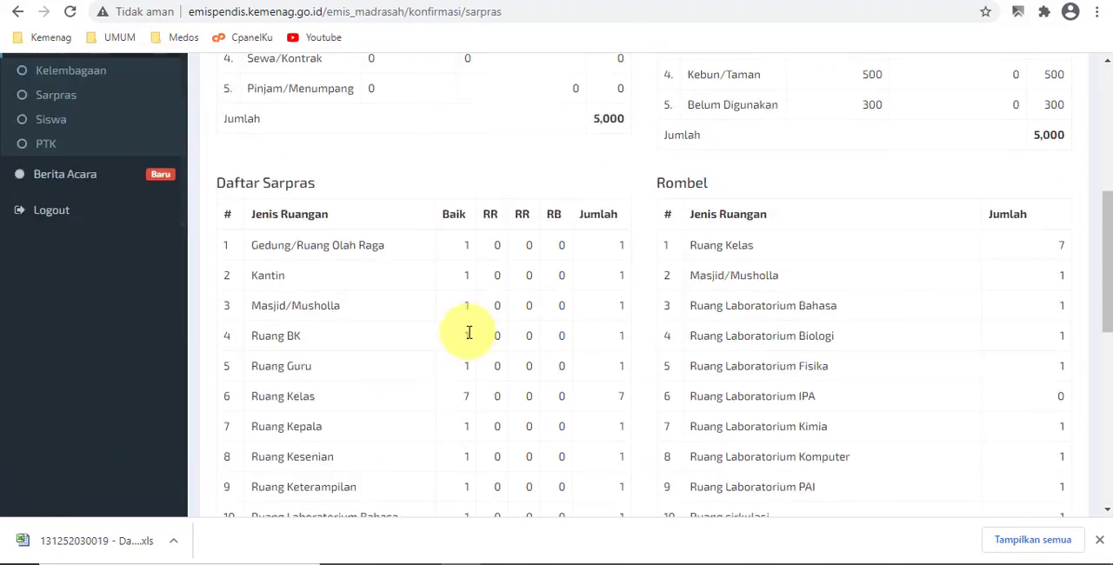
scroll(476, 332, "up", 9)
scroll(476, 327, "down", 5)
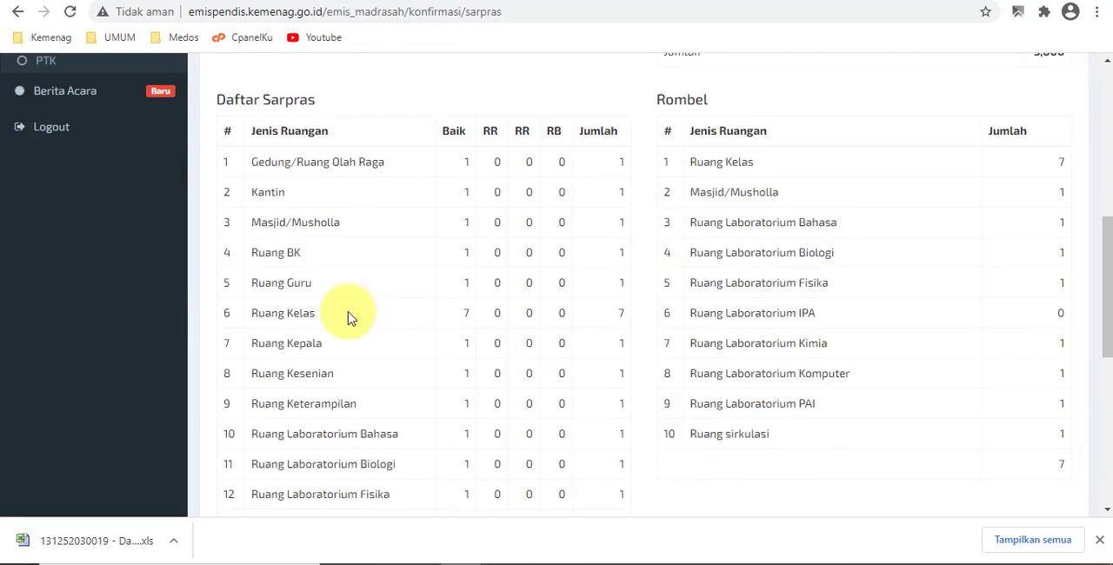
scroll(246, 274, "up", 4)
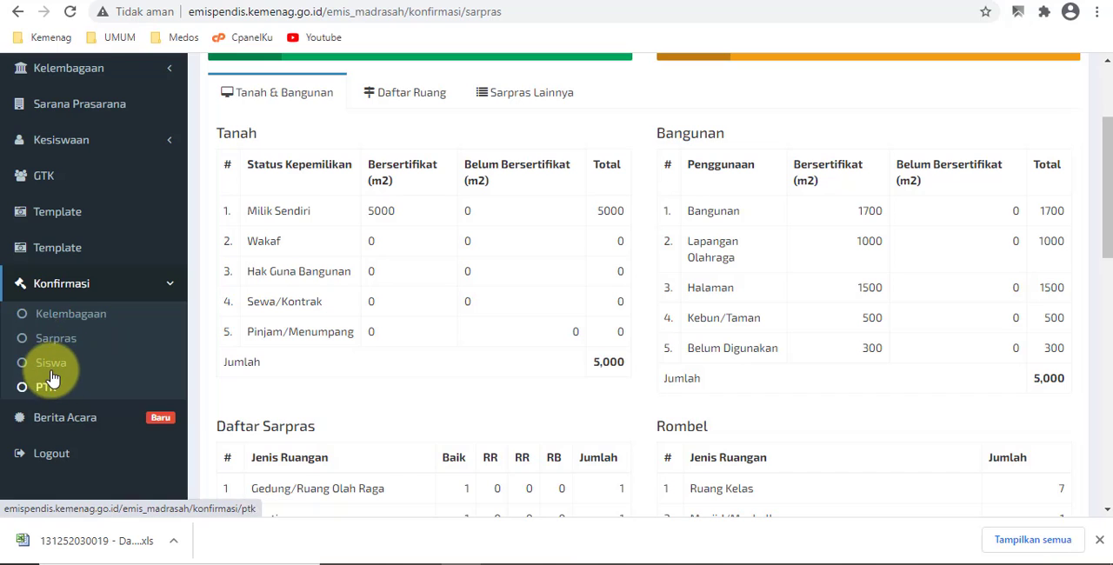
left_click(51, 370)
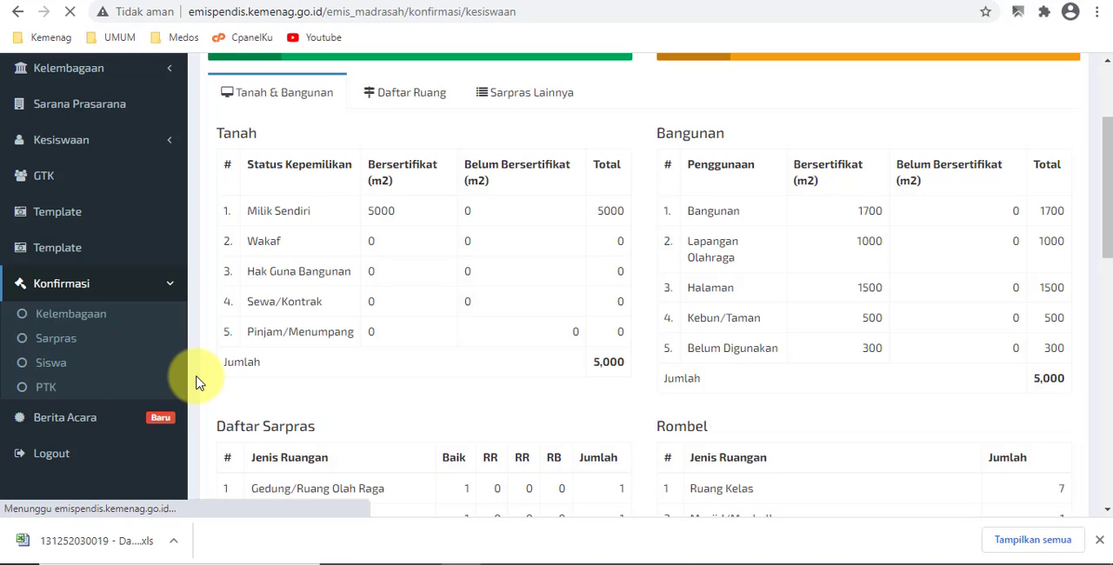
scroll(478, 376, "down", 5)
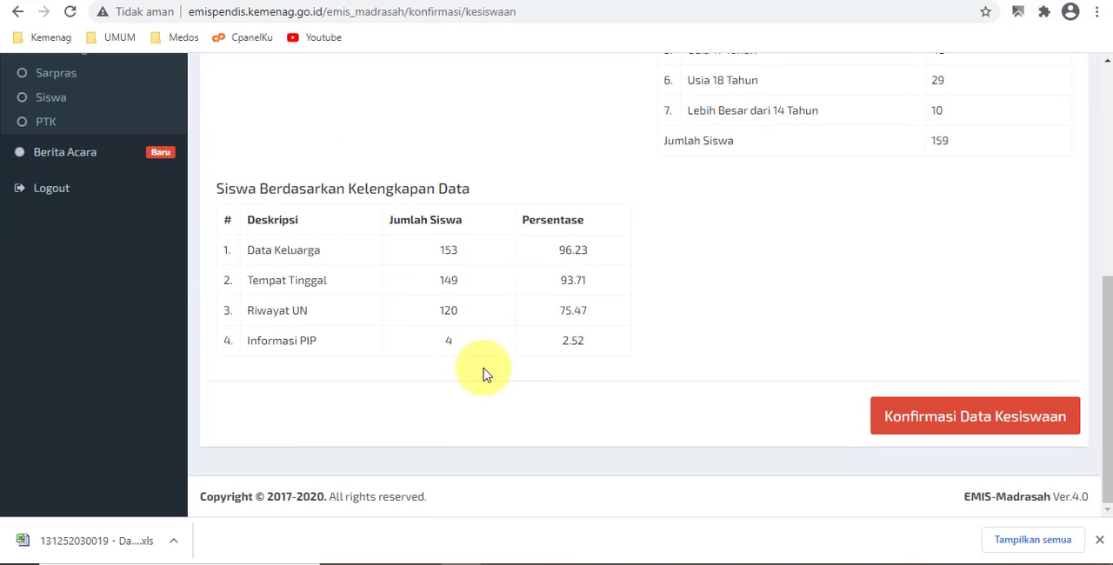
scroll(604, 381, "up", 5)
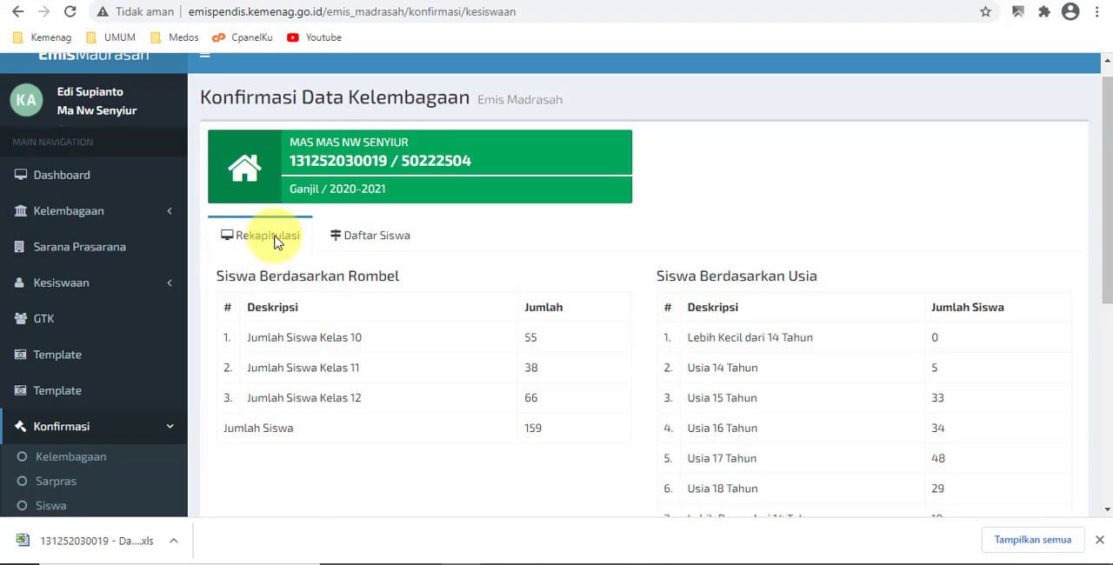
- Look through the Daftar Siswa student list and return to the Rekapitulasi view
left_click(369, 237)
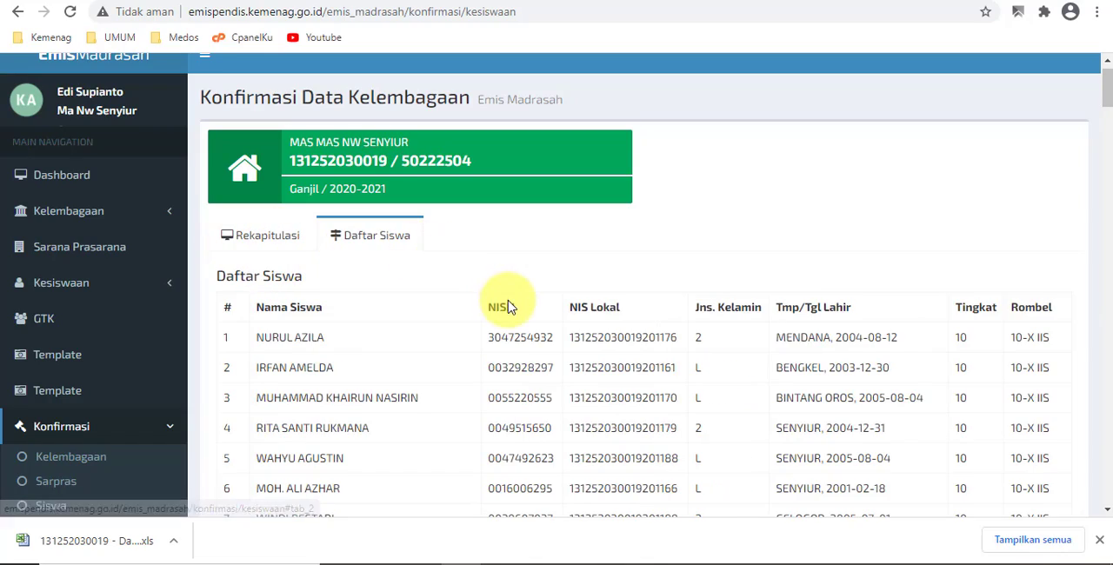
scroll(322, 259, "up", 1)
scroll(293, 283, "down", 10)
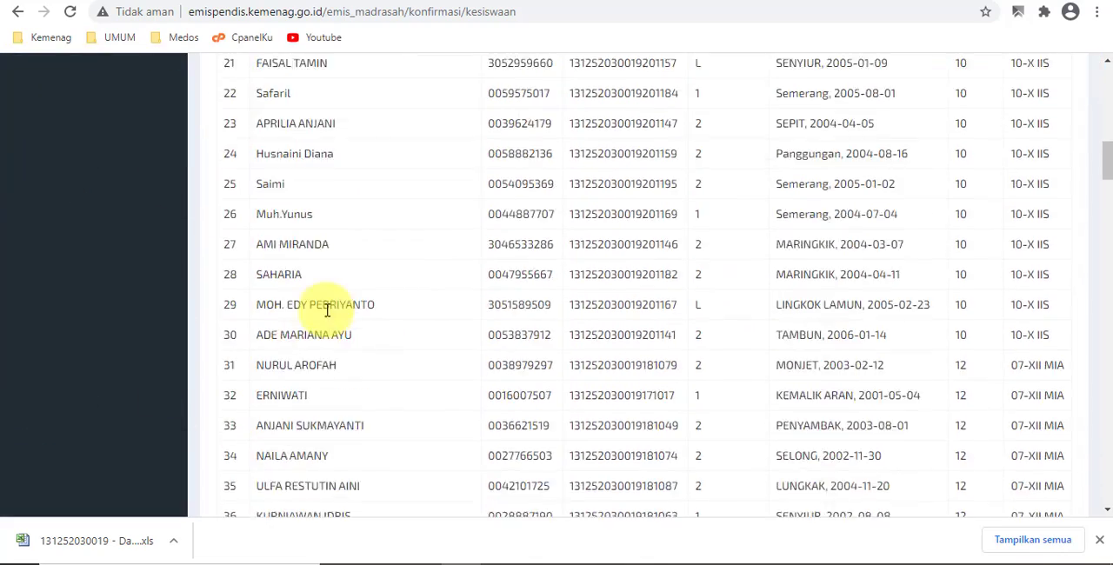
scroll(327, 311, "down", 4)
scroll(303, 261, "up", 12)
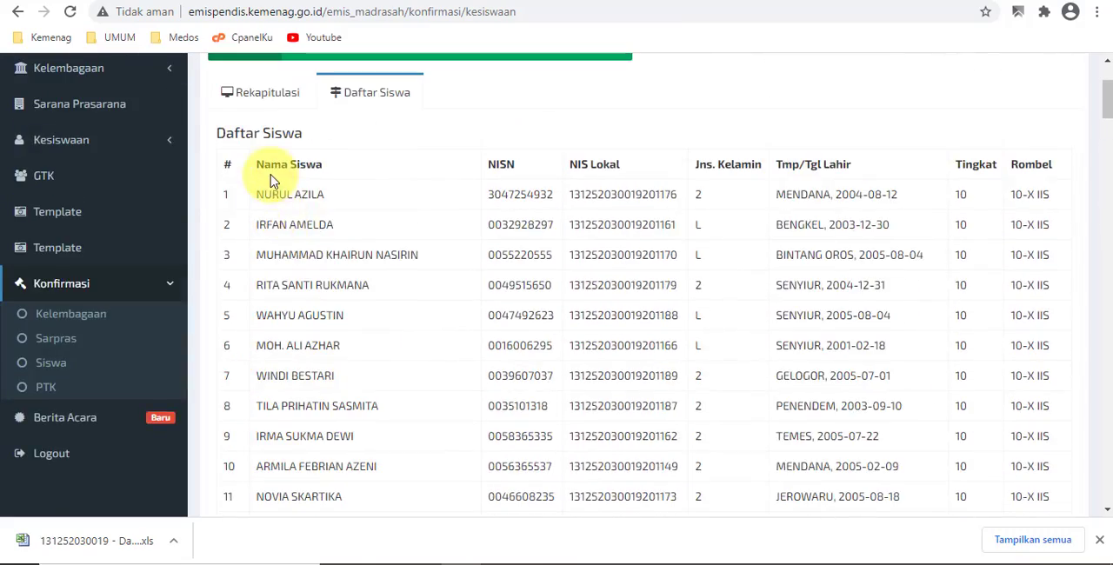
scroll(278, 243, "up", 2)
left_click(259, 270)
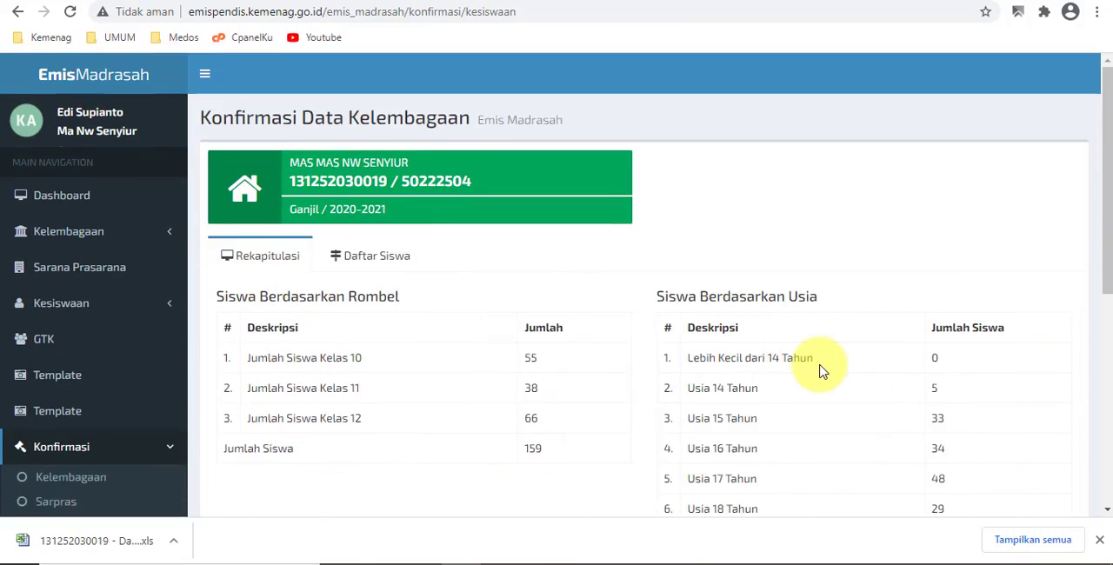
- Request confirmation of the Kesiswaan data and decline it with Tidak
scroll(818, 357, "down", 5)
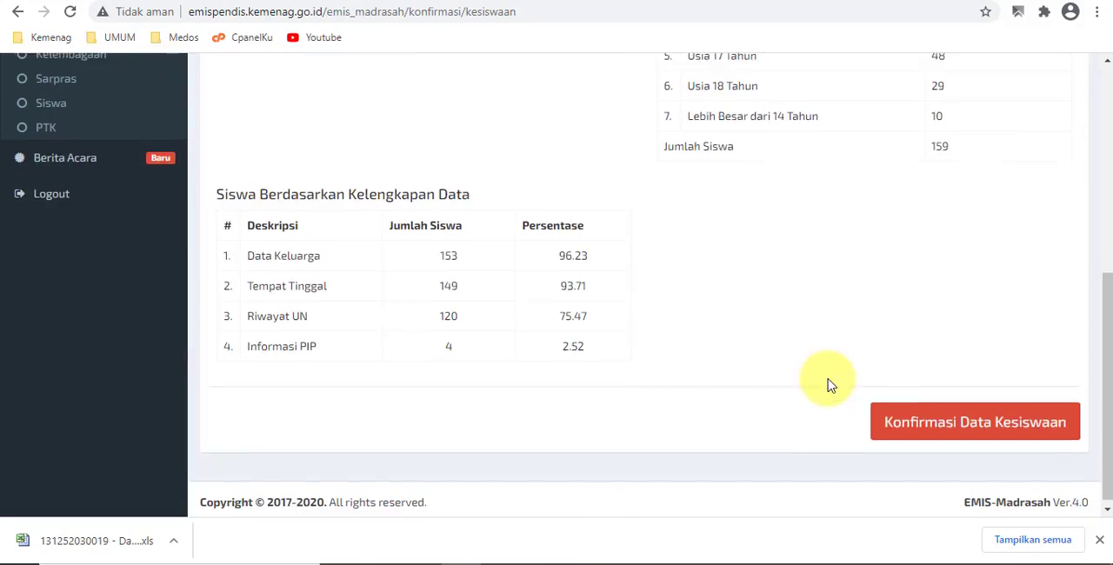
left_click(945, 418)
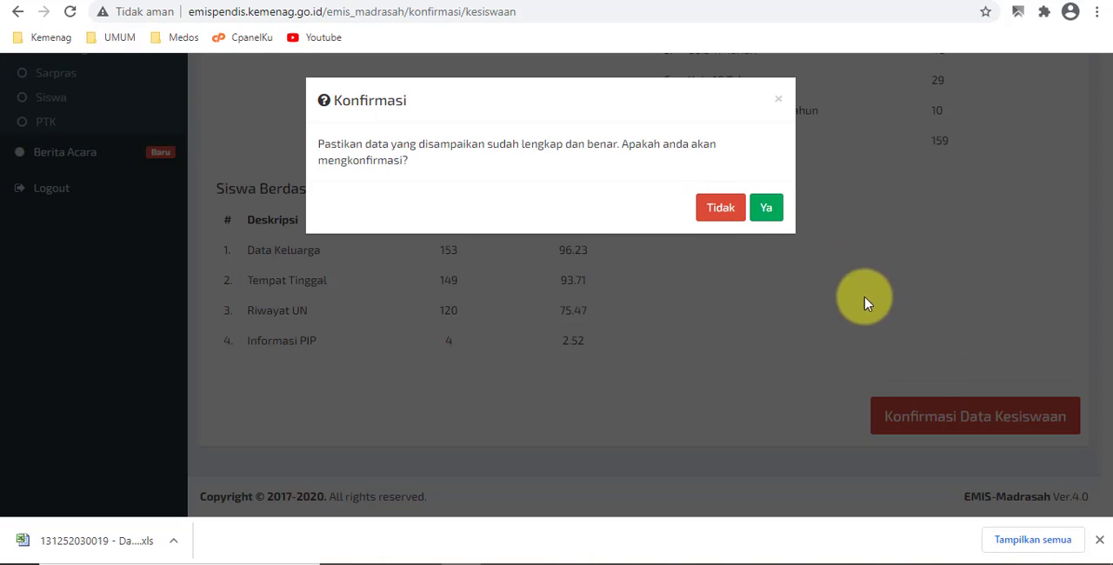
left_click(720, 211)
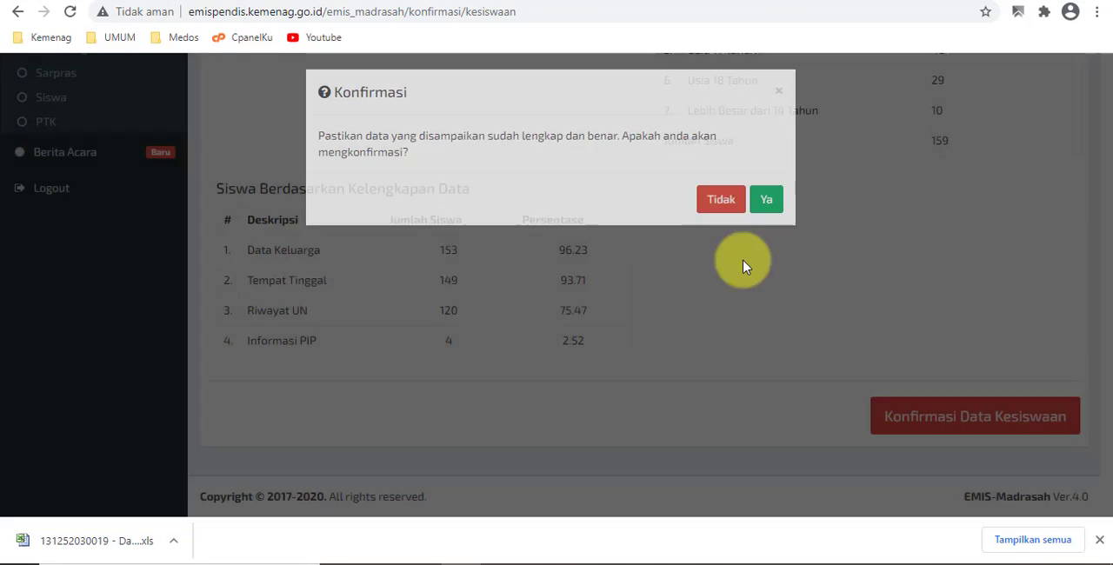
- Open the Berita Acara page and examine its notes and the list of downloadable Kelembagaan, Sarpras, PTK and Kesiswaan documents
scroll(391, 244, "up", 1)
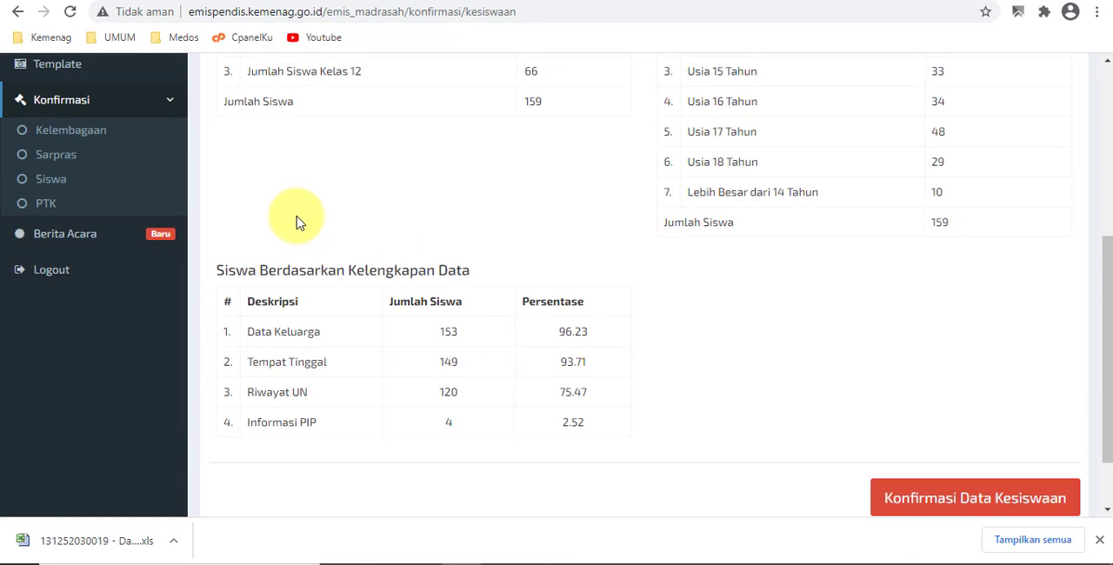
left_click(65, 239)
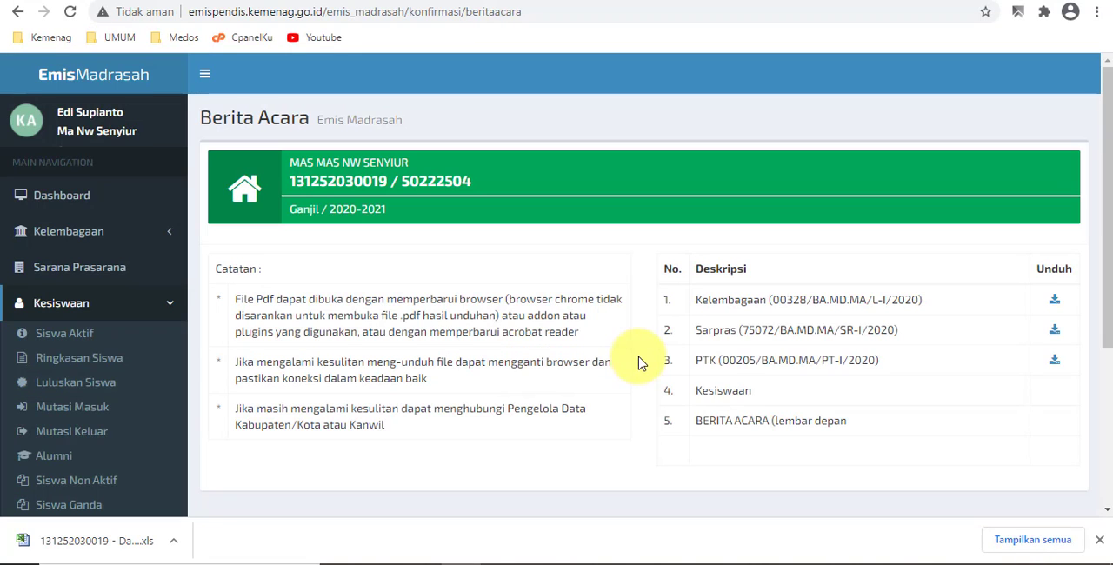
scroll(726, 380, "down", 2)
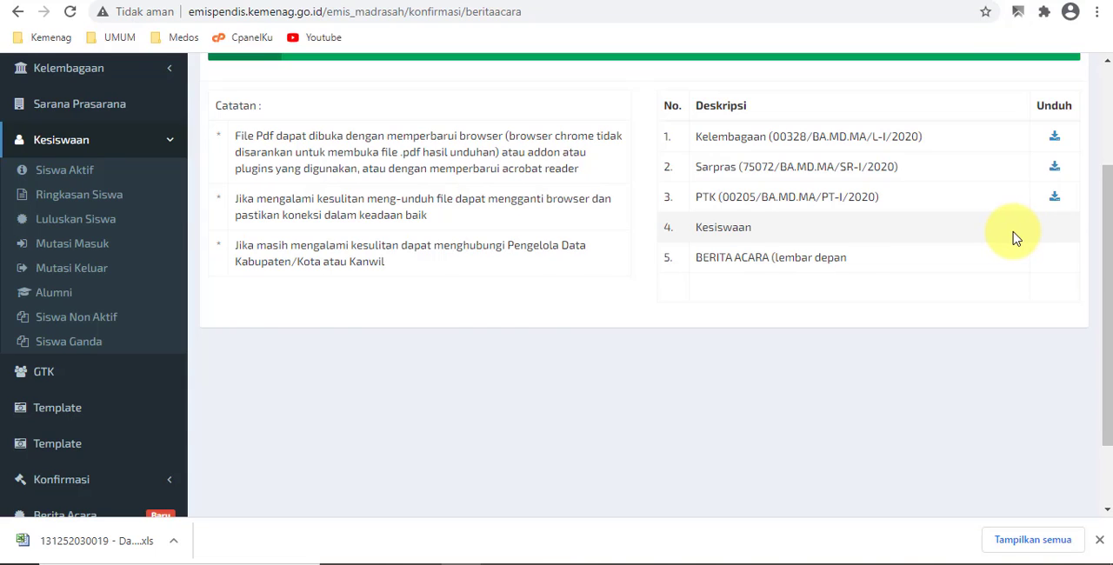
scroll(1016, 238, "up", 1)
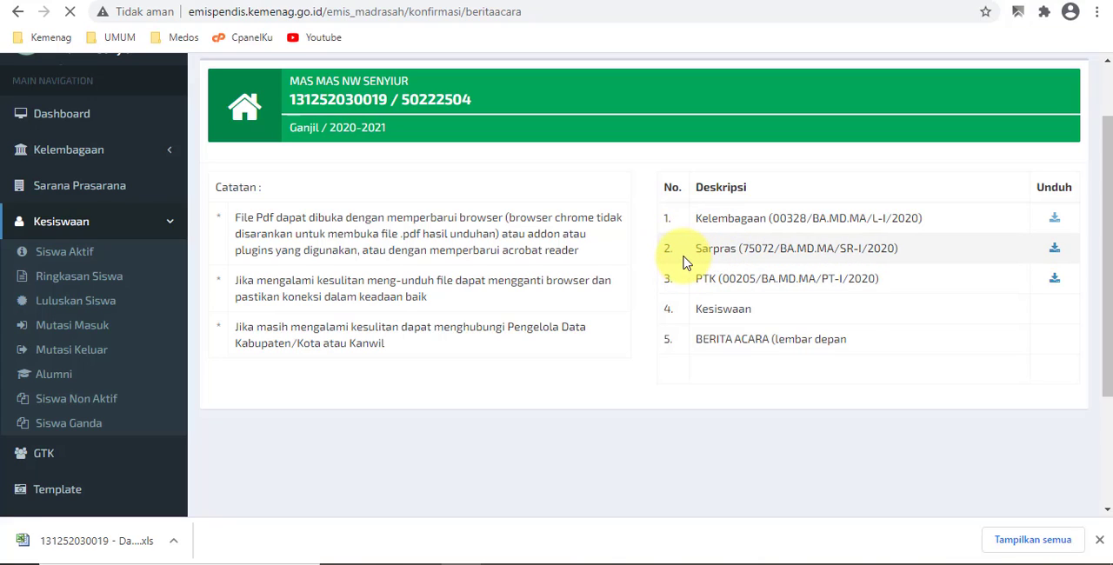
scroll(472, 472, "down", 2)
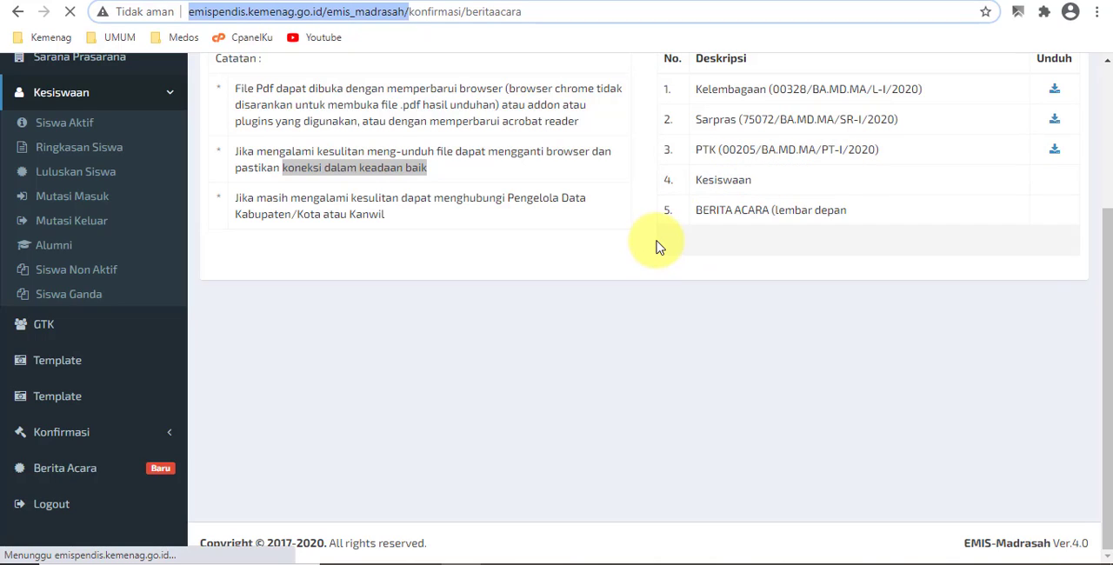
left_click(581, 259)
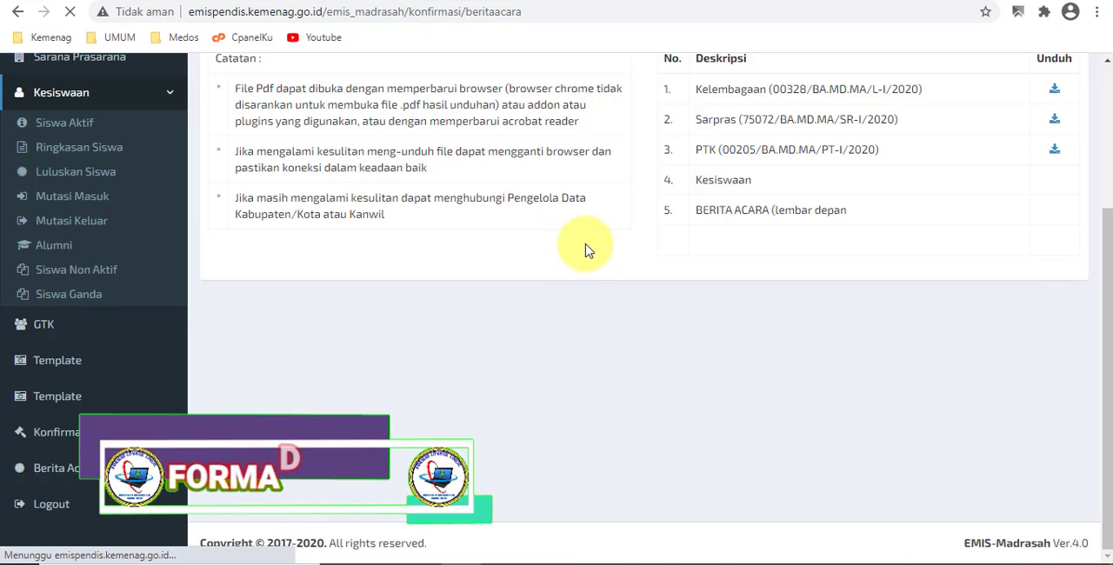